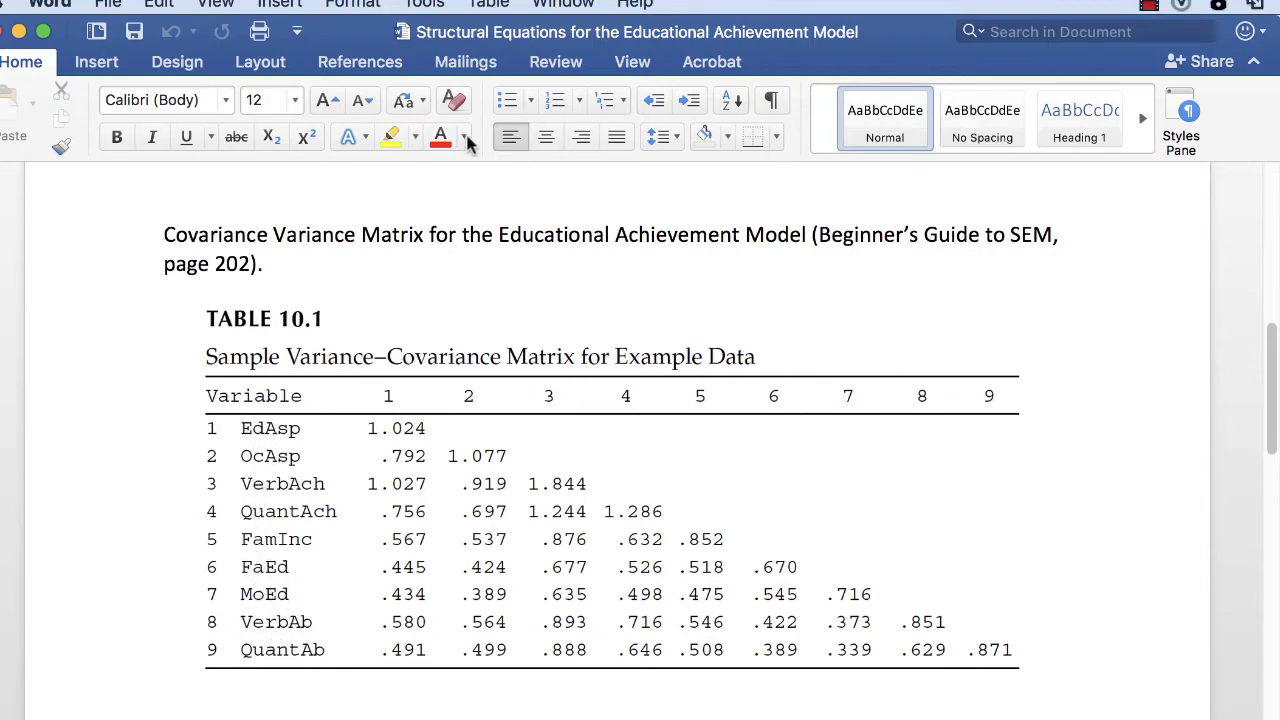
Switch to Stata, run the Educational Achievement do-file from the Ed Achievement folder, and close the do-file window.
left_click(18, 31)
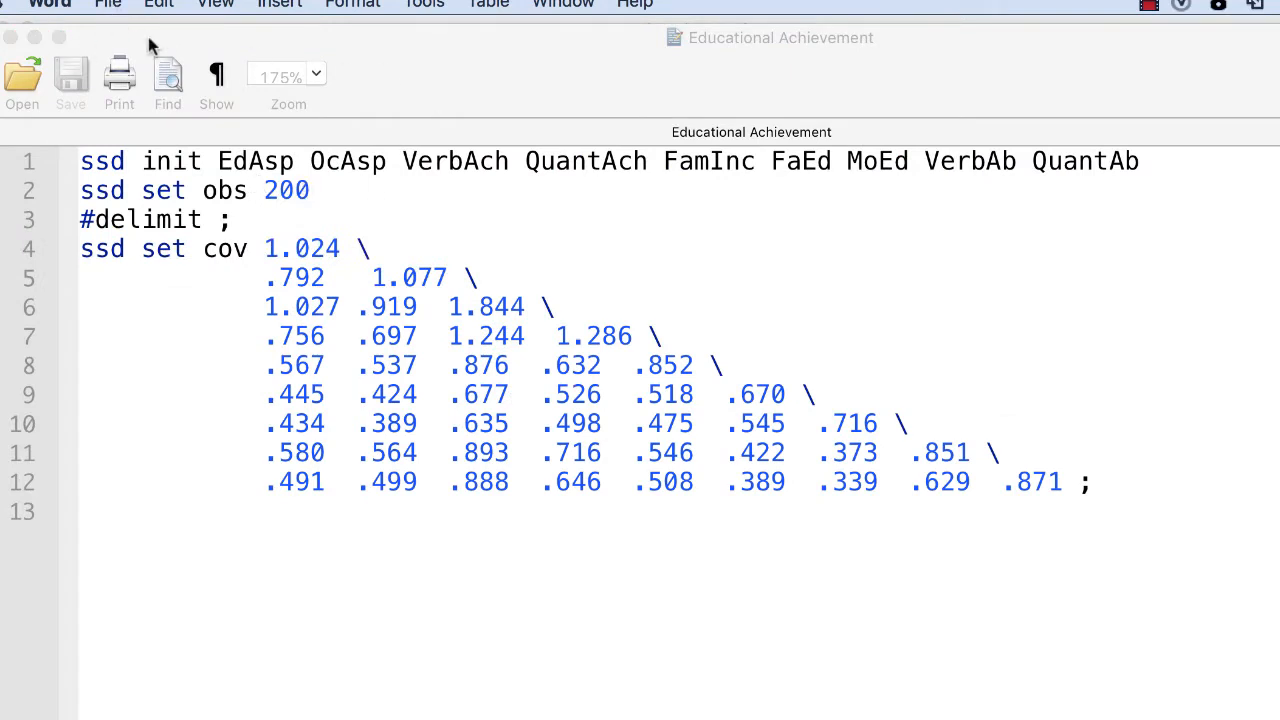
left_click(395, 78)
left_click(186, 5)
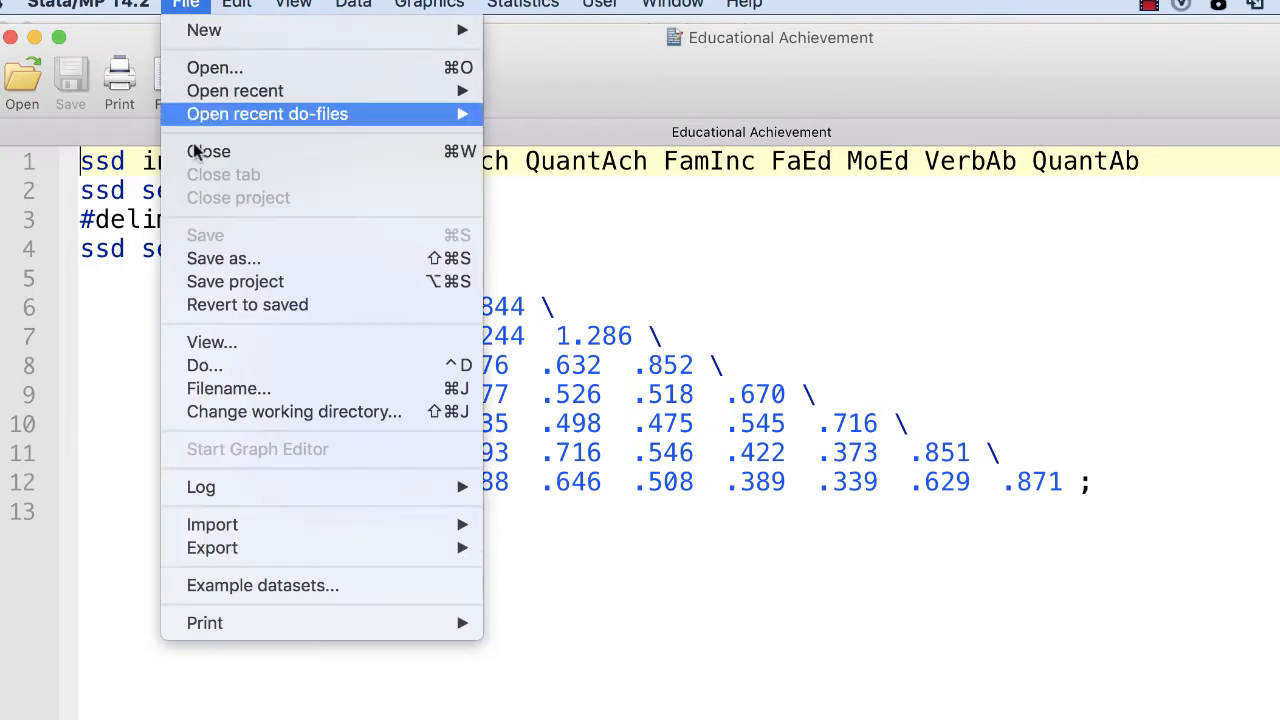
left_click(249, 365)
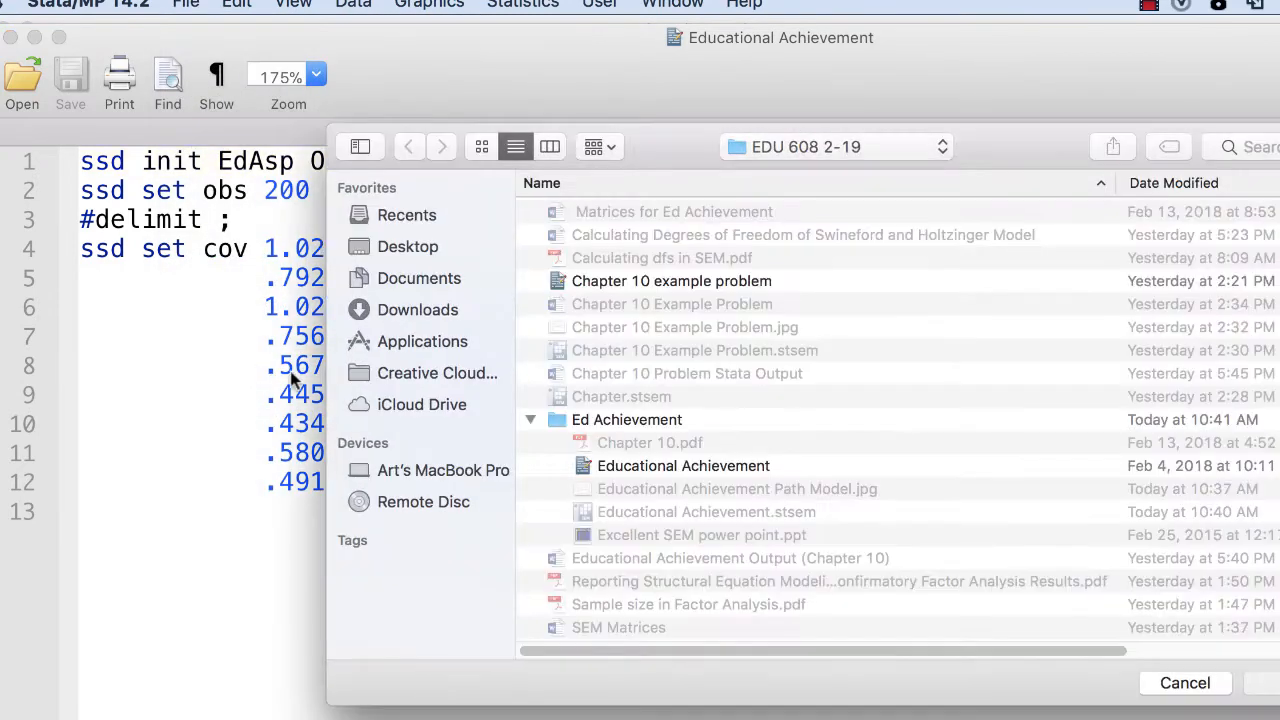
left_click(712, 475)
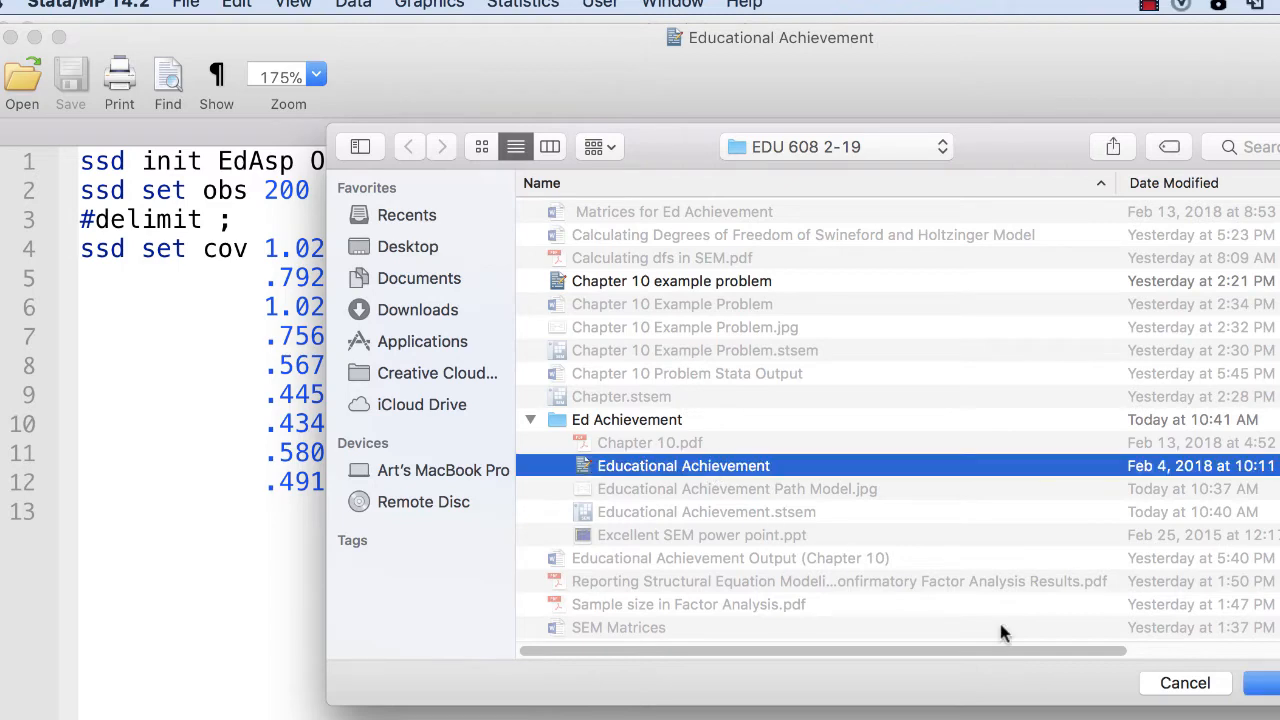
left_click(1262, 686)
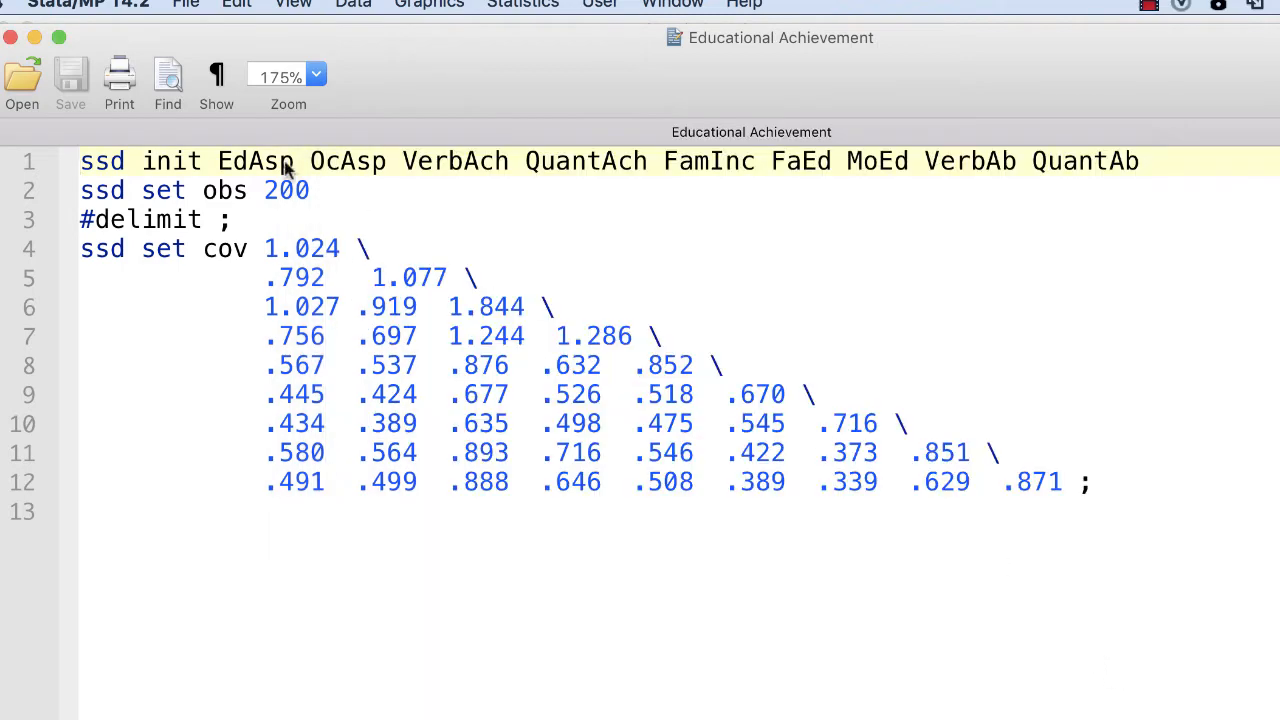
left_click(11, 37)
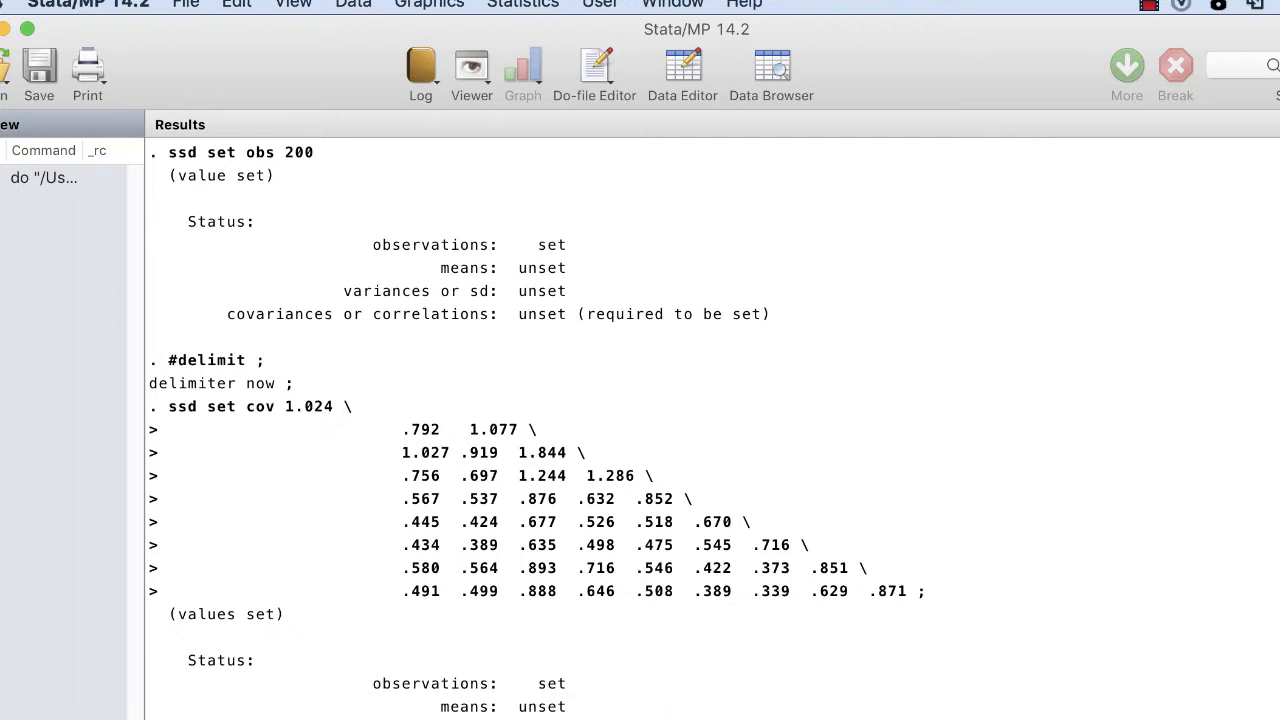
Open the path diagram Educational Achievement.stsem from the Ed Achievement folder in the SEM Builder.
left_click(189, 6)
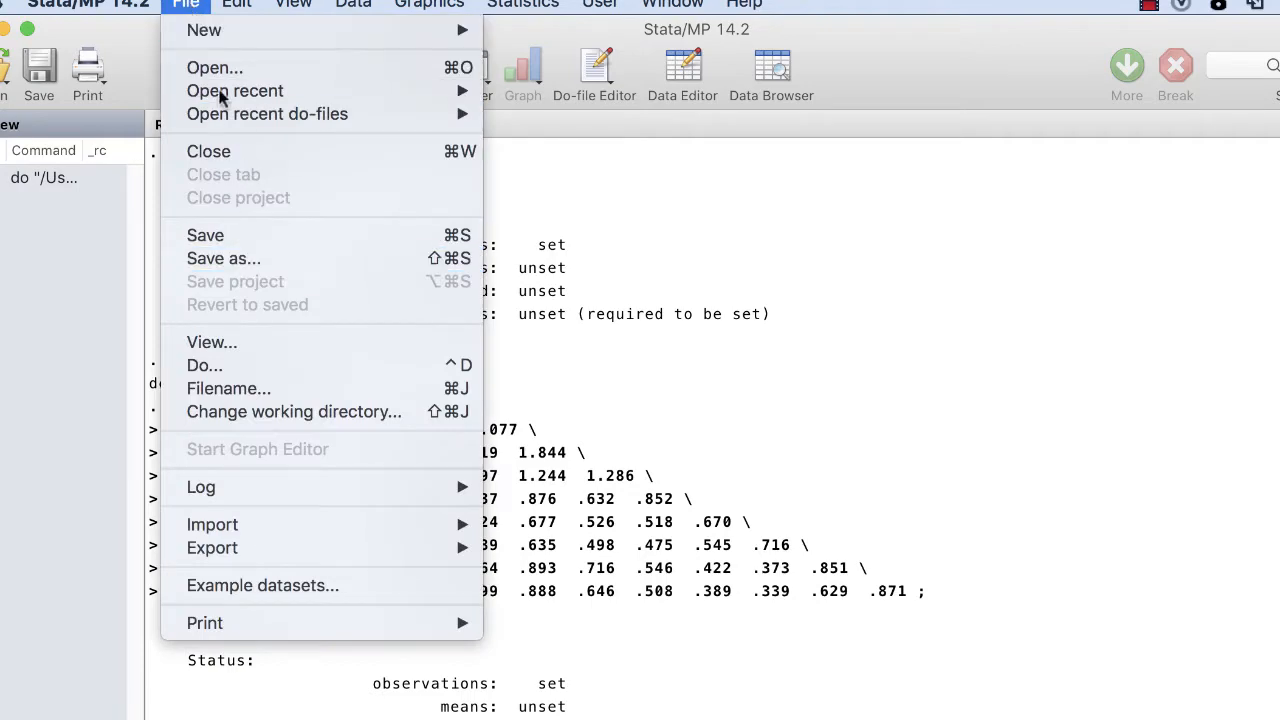
left_click(214, 67)
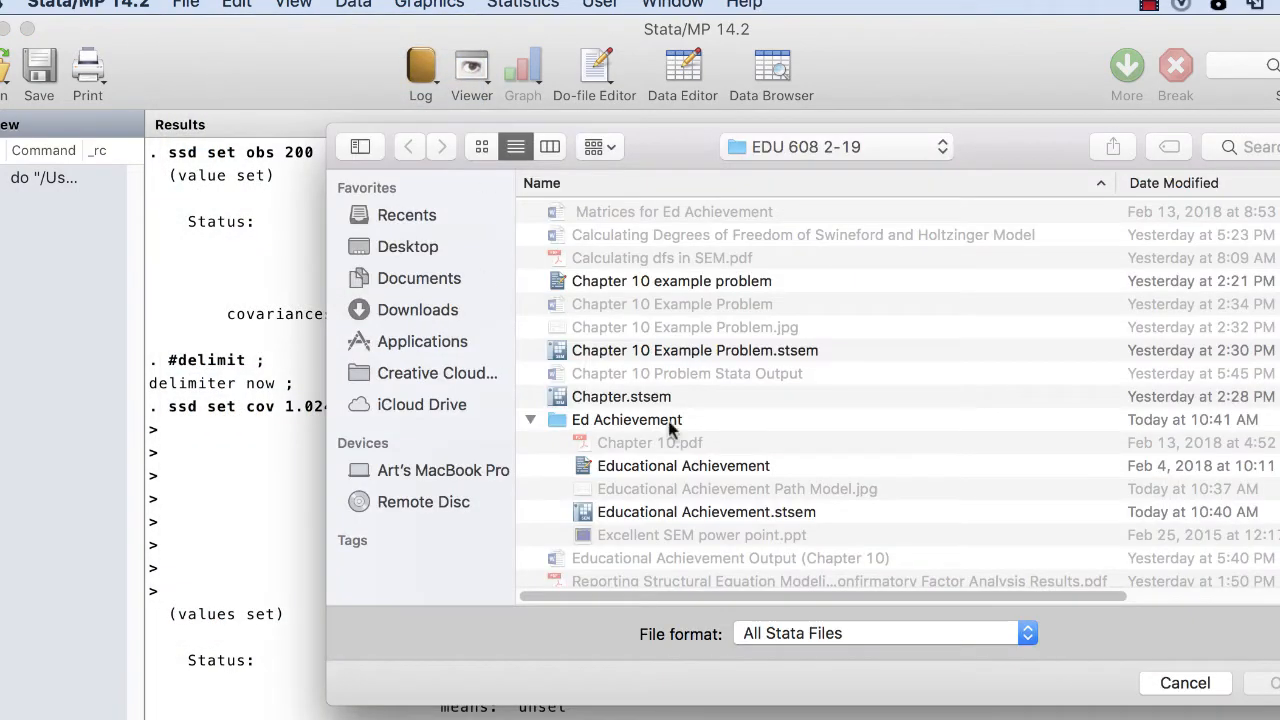
double_click(715, 520)
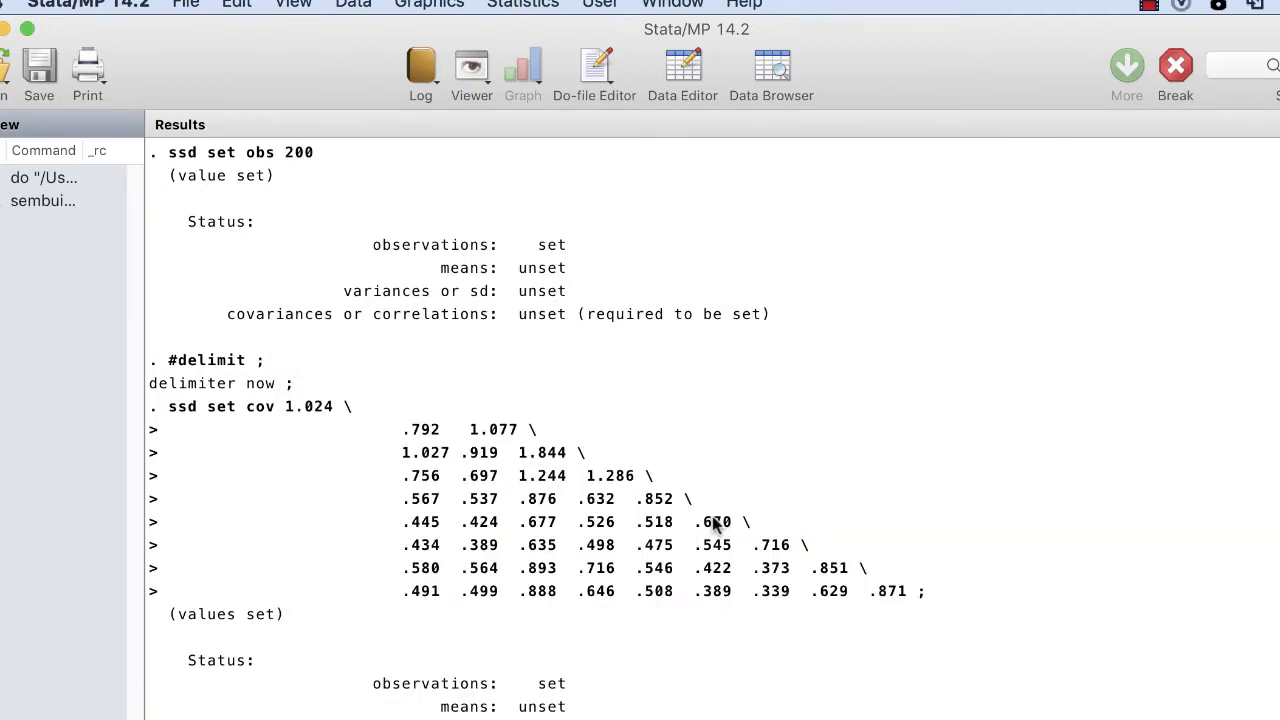
left_click(1016, 372)
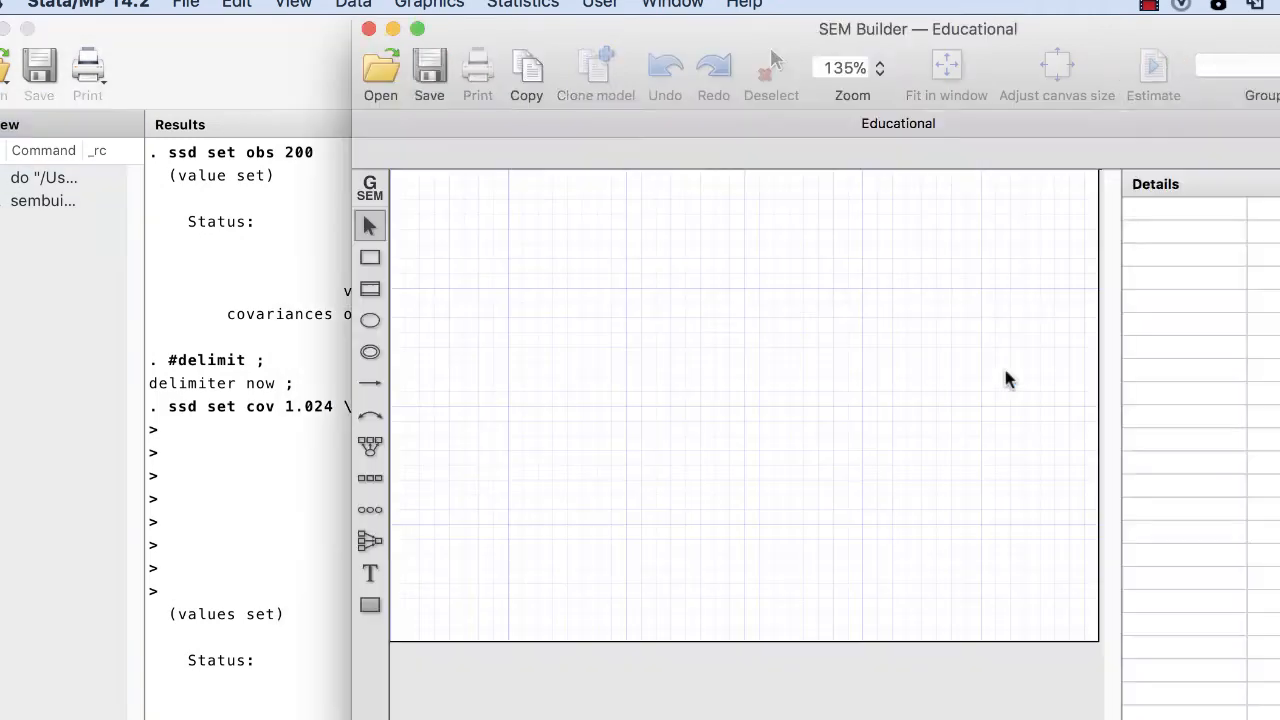
Reposition the SEM Builder window and collapse its Details pane beside the diagram.
left_click_drag(634, 14, 427, 28)
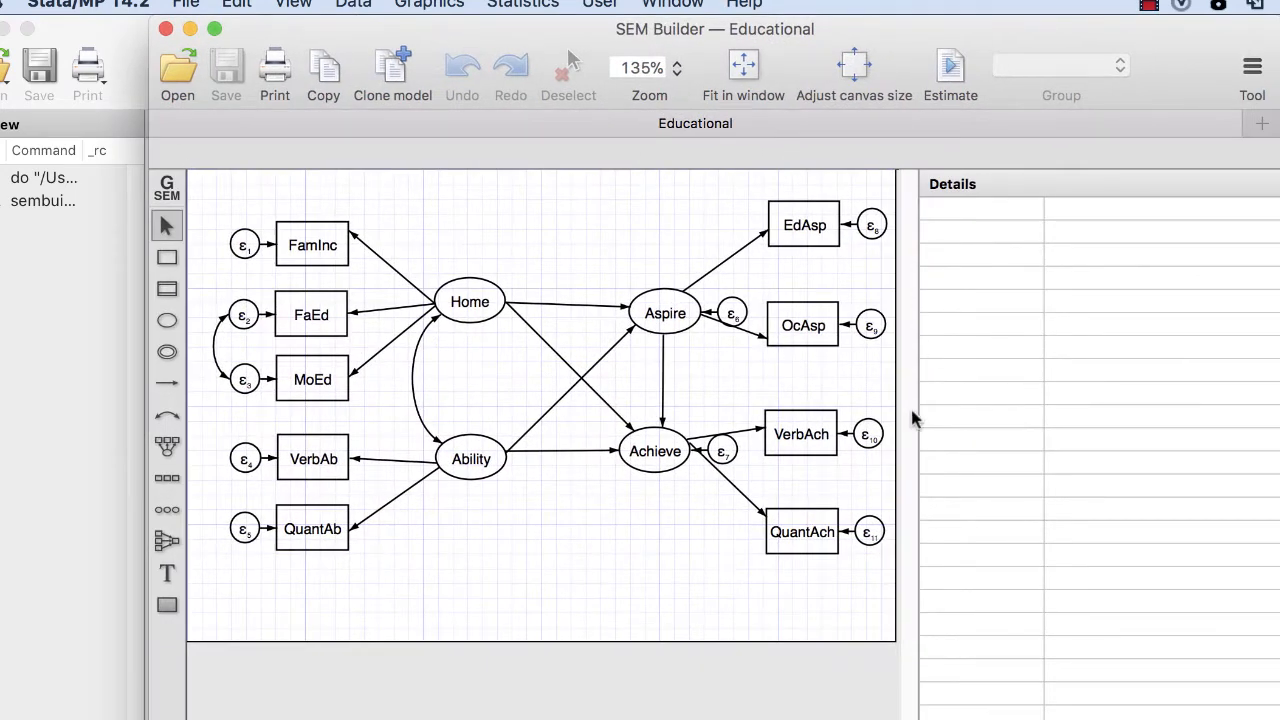
left_click_drag(920, 417, 1100, 450)
left_click_drag(1180, 457, 1234, 460)
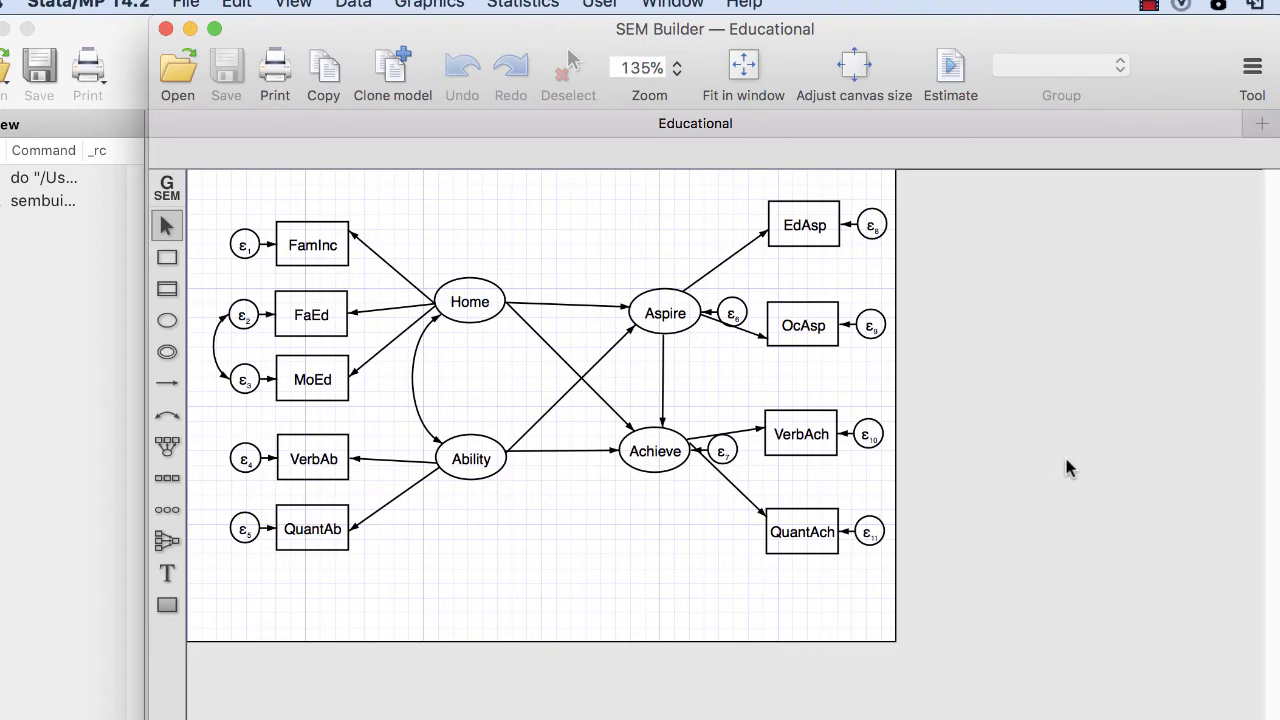
left_click_drag(461, 20, 489, 16)
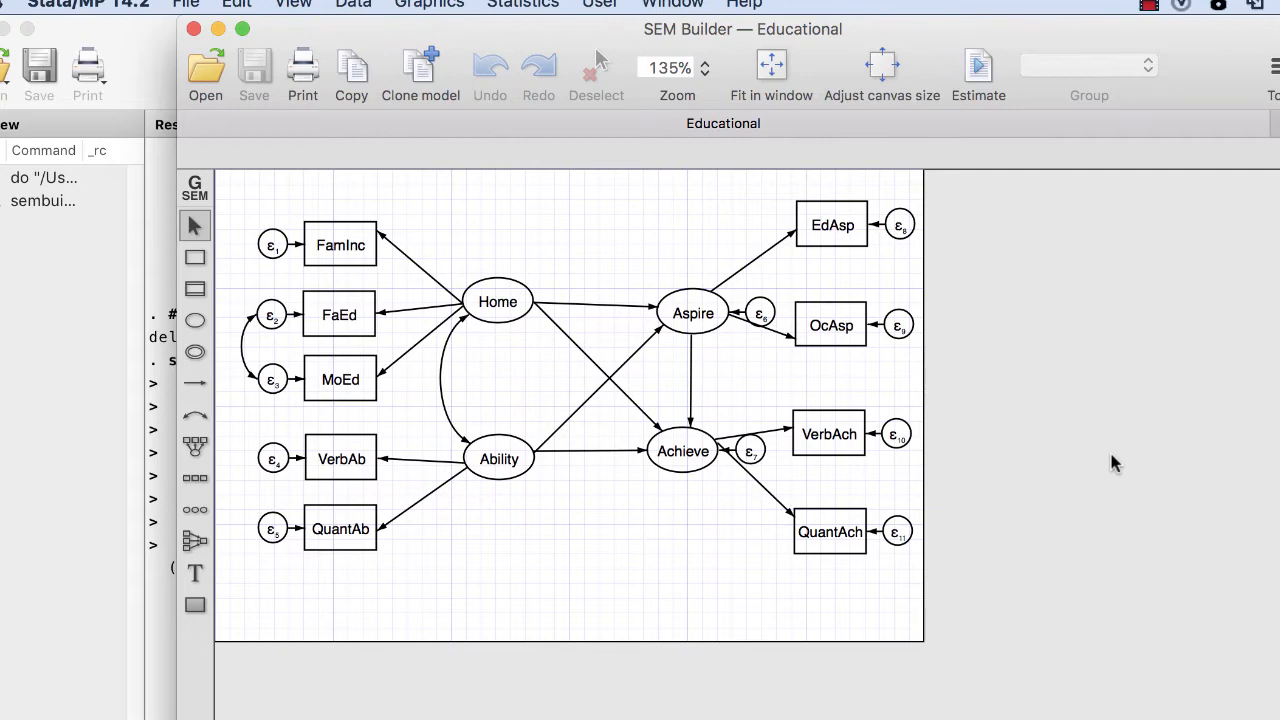
Estimate the structural equation model using the Maximum likelihood method.
left_click(975, 67)
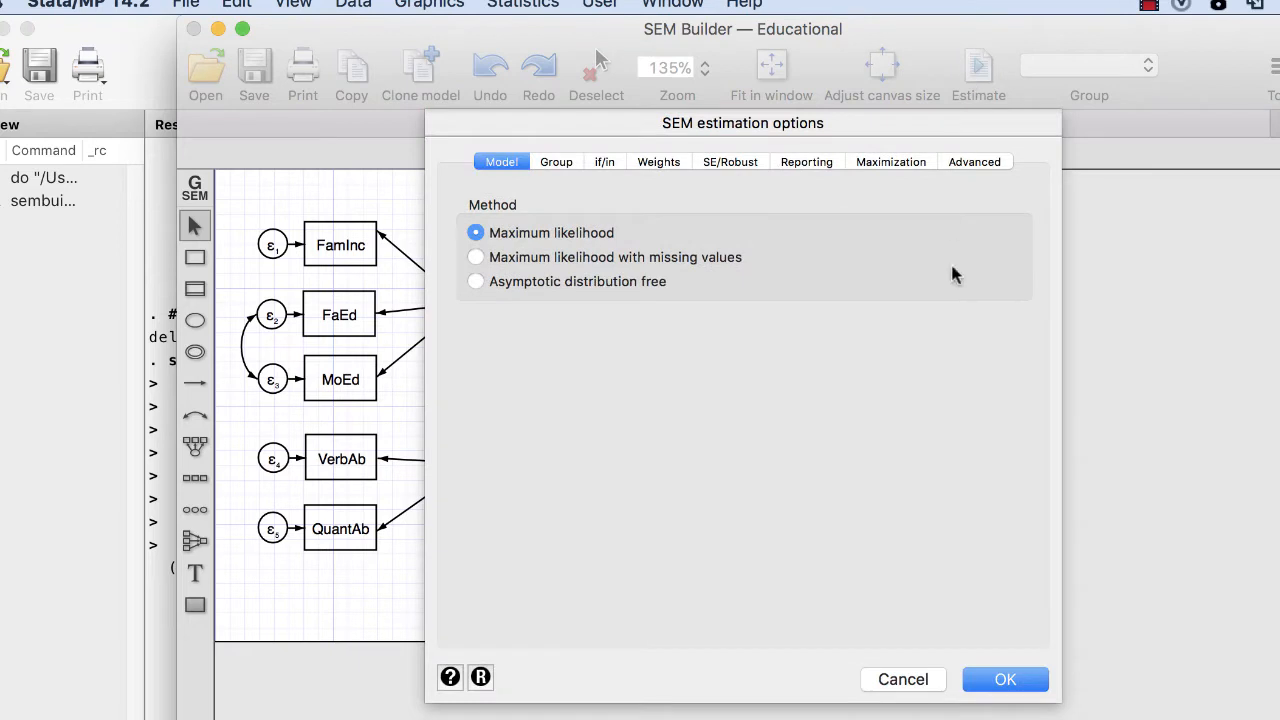
left_click(1006, 681)
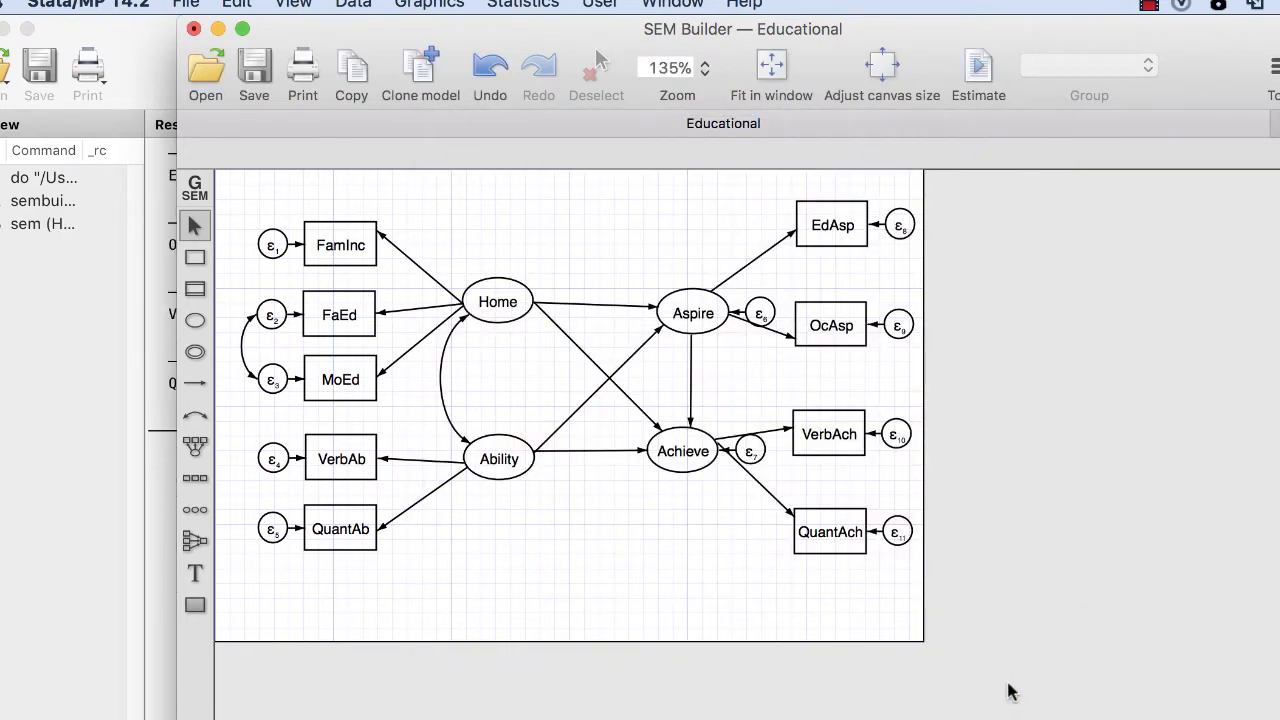
left_click_drag(530, 31, 496, 31)
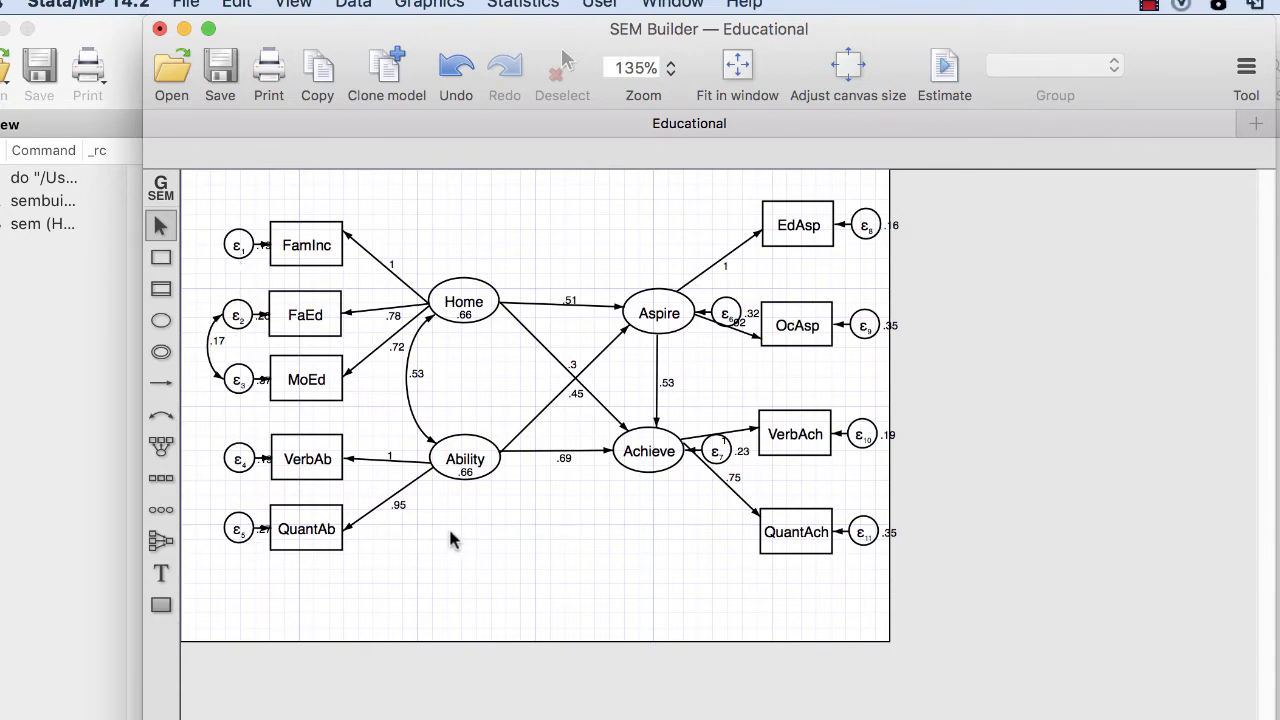
Move the SEM Builder window off the results and review the structural coefficients for Aspire and Achieve.
left_click_drag(340, 36, 768, 78)
scroll(300, 298, "up", 10)
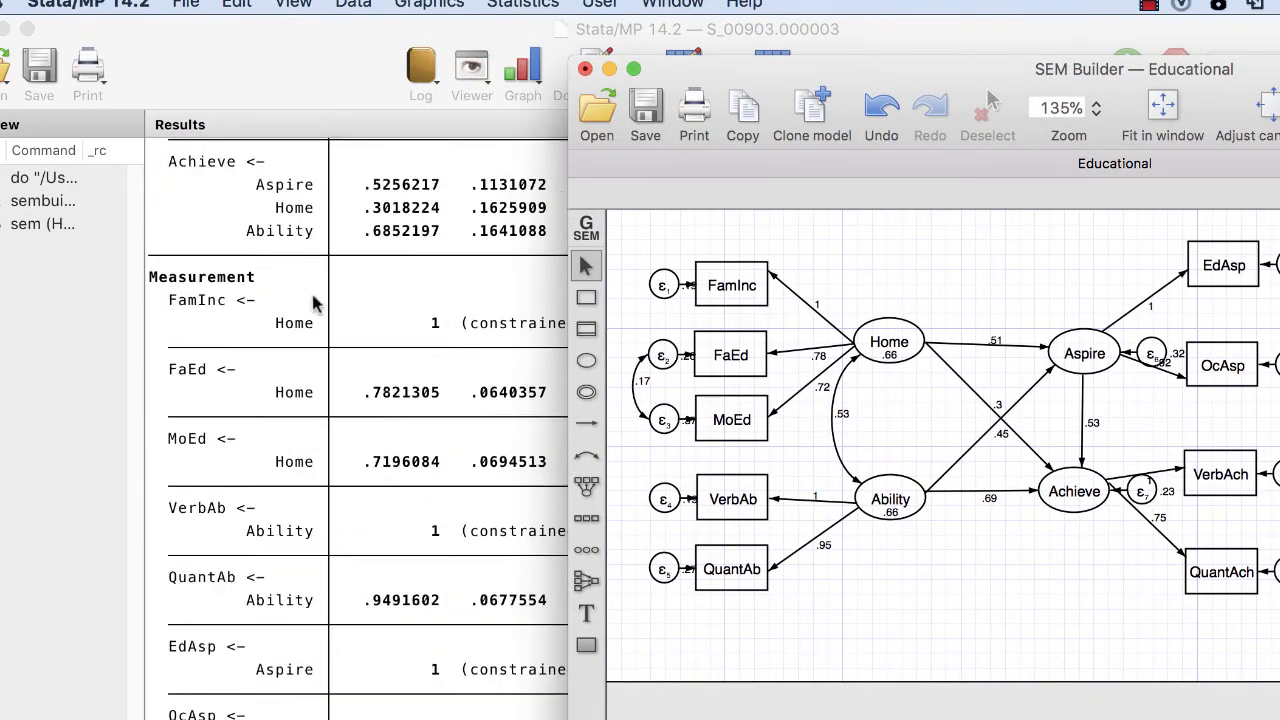
scroll(300, 298, "down", 10)
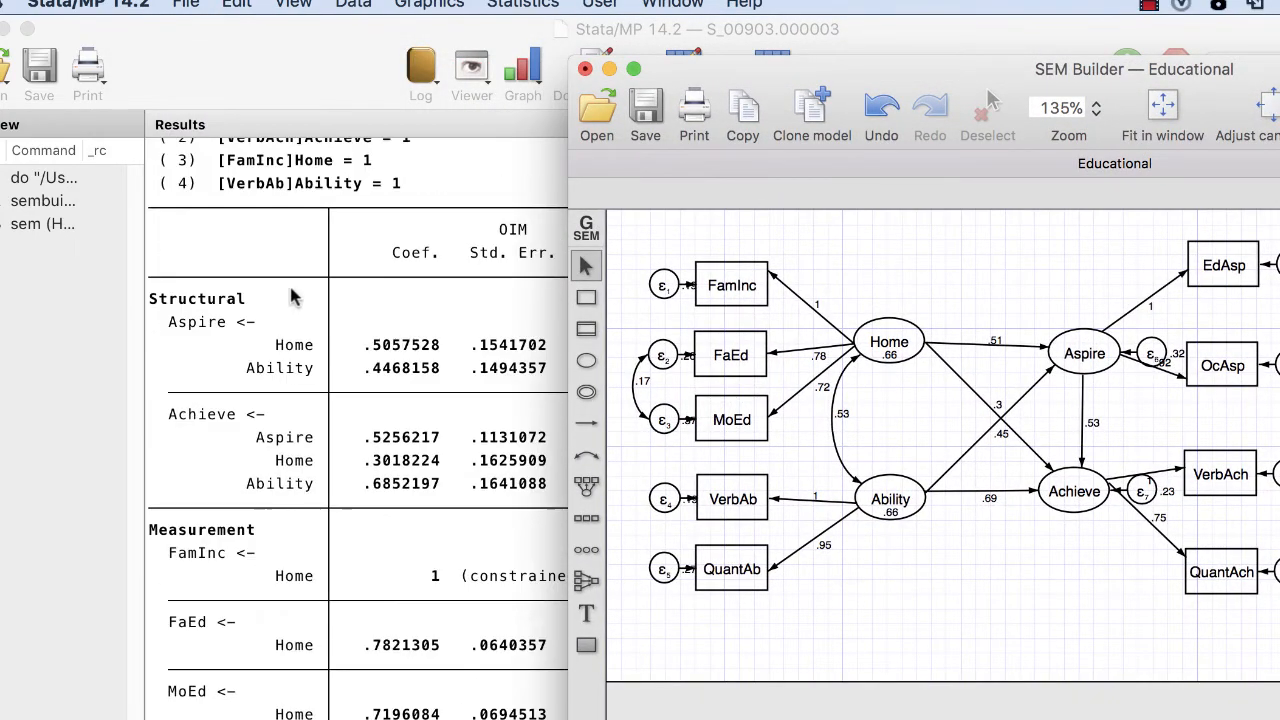
scroll(296, 298, "down", 2)
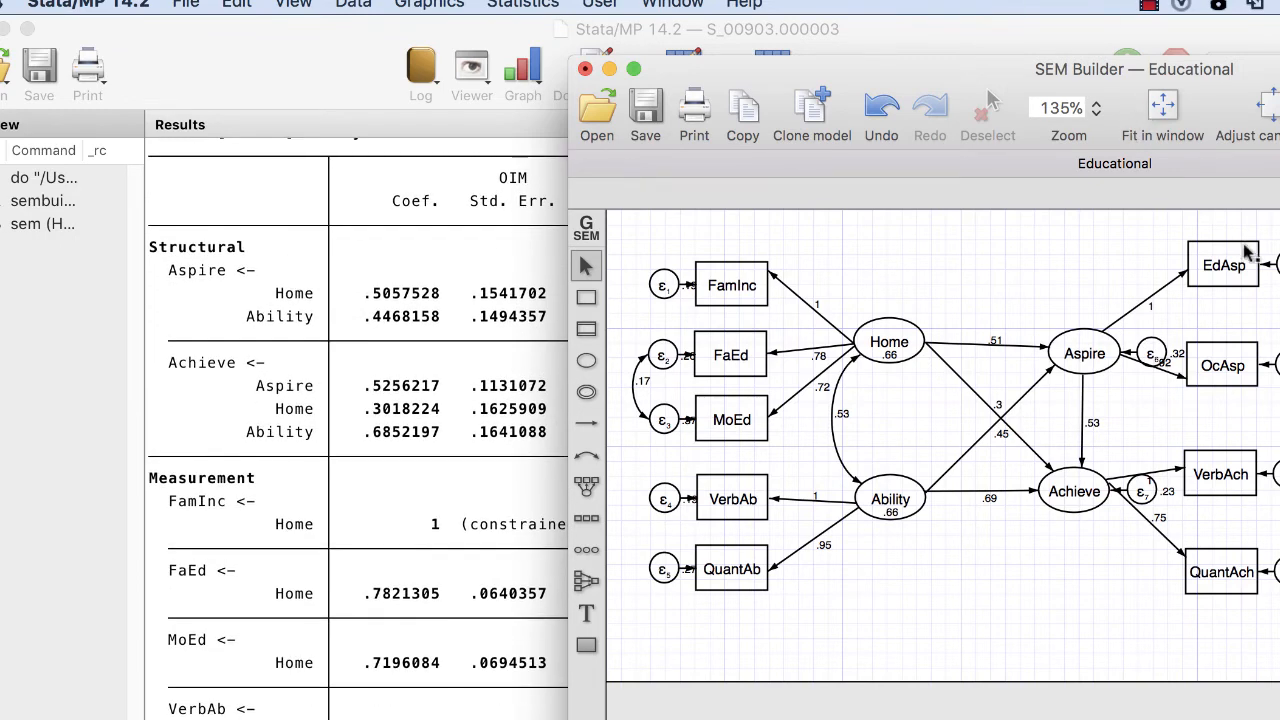
Set the path diagram's zoom to 150% and position the SEM Builder window beside the results table.
left_click_drag(977, 72, 954, 68)
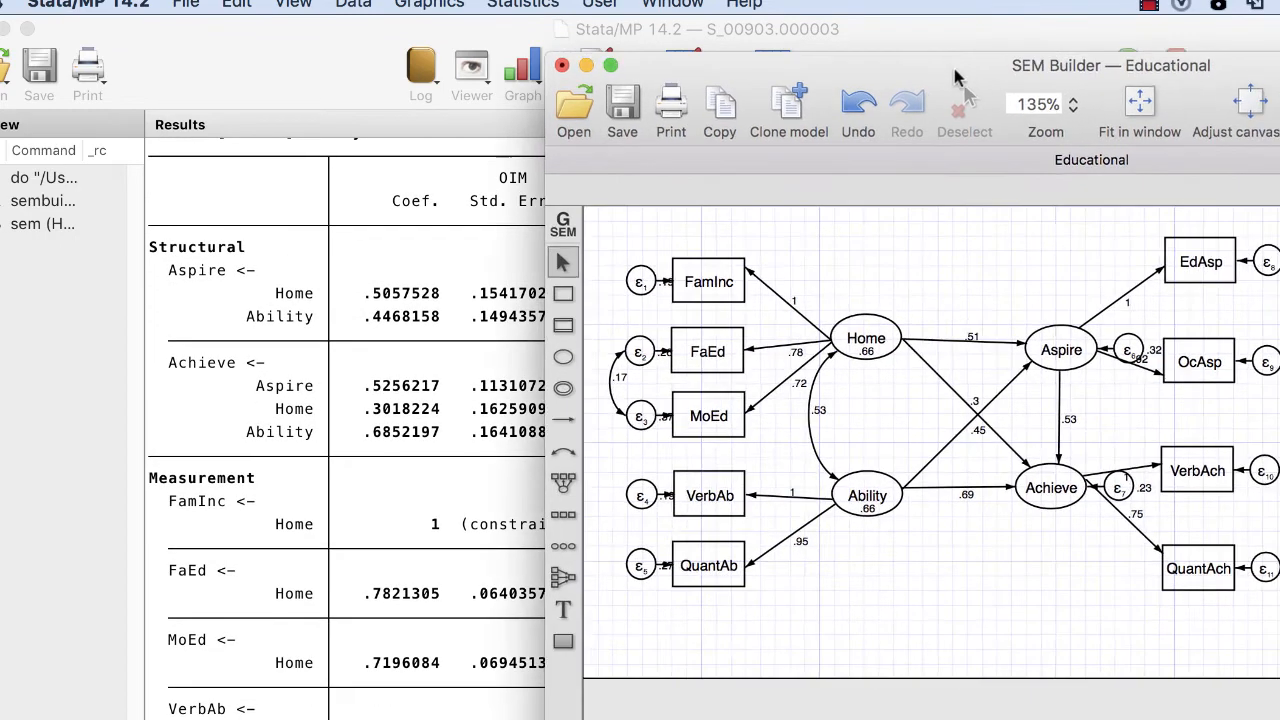
left_click(1070, 104)
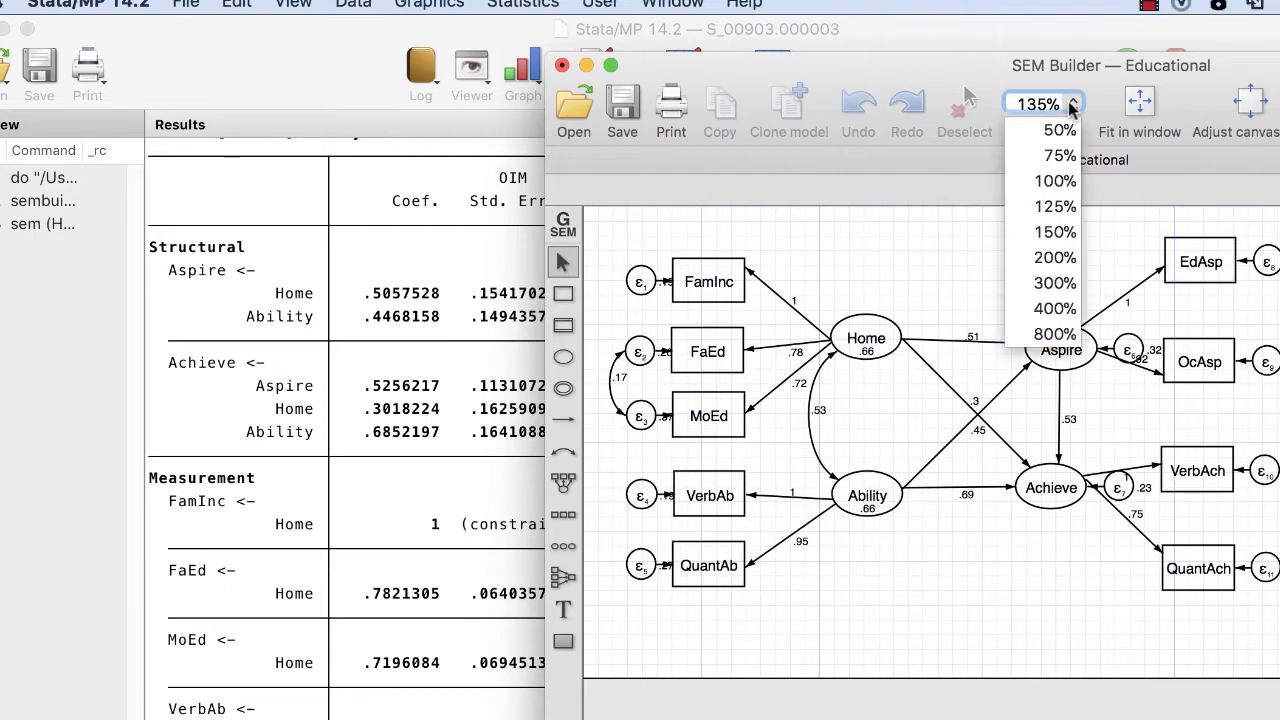
left_click(1066, 204)
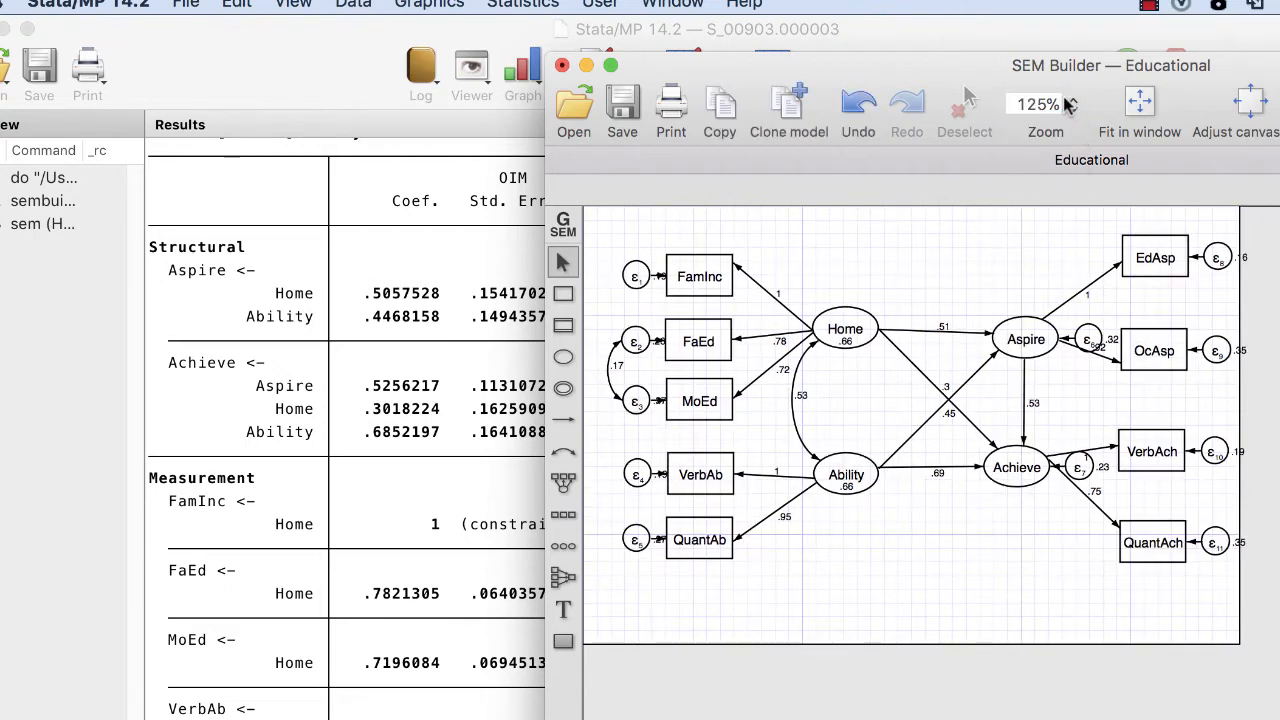
left_click(1068, 104)
left_click(1066, 230)
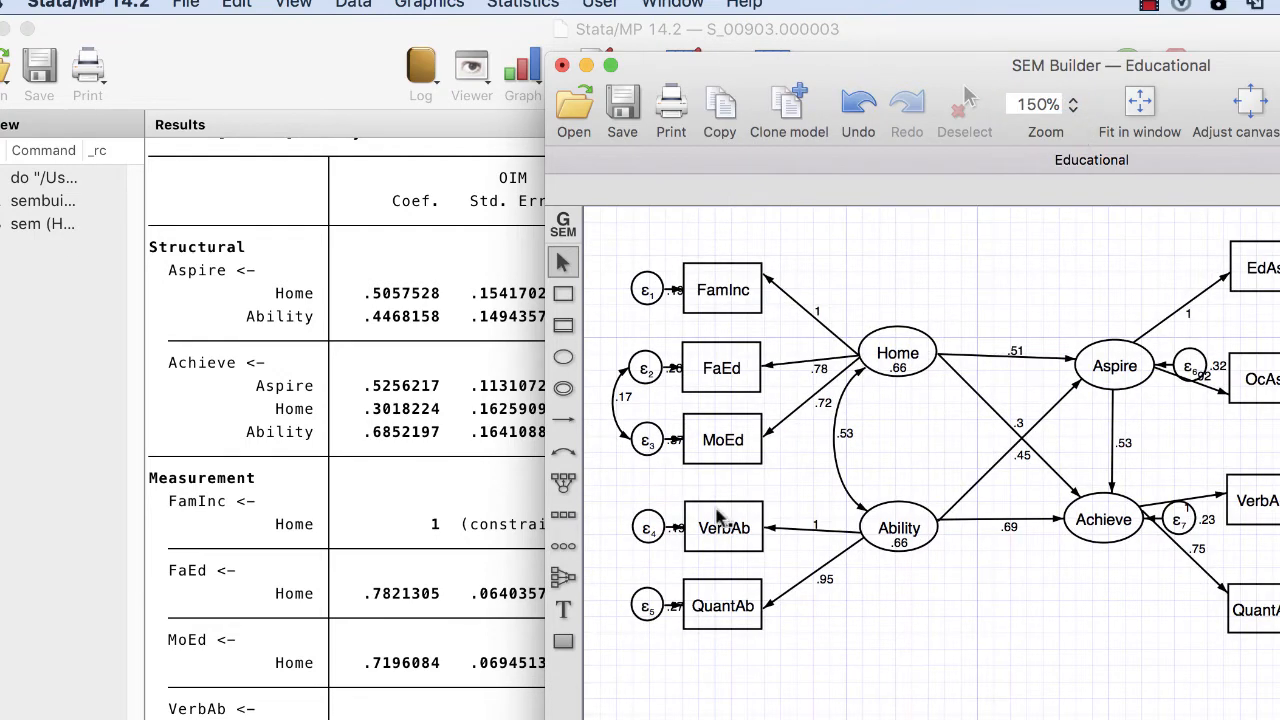
double_click(942, 56)
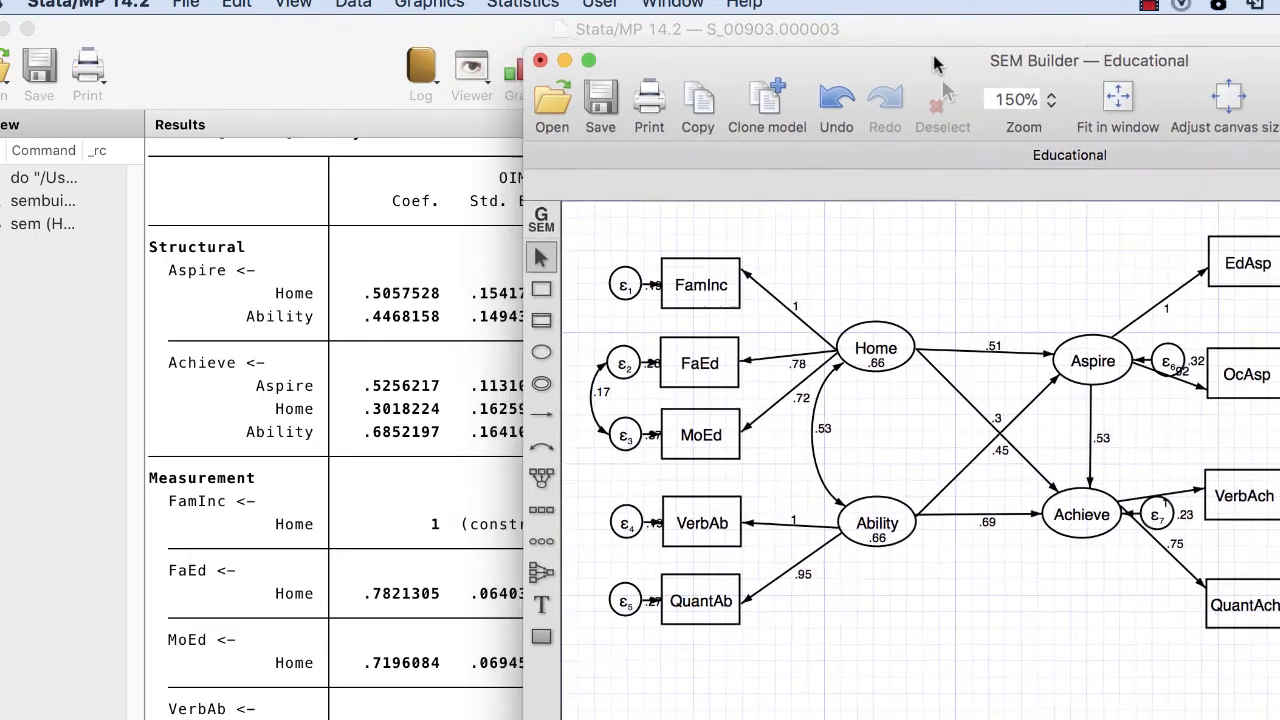
double_click(934, 64)
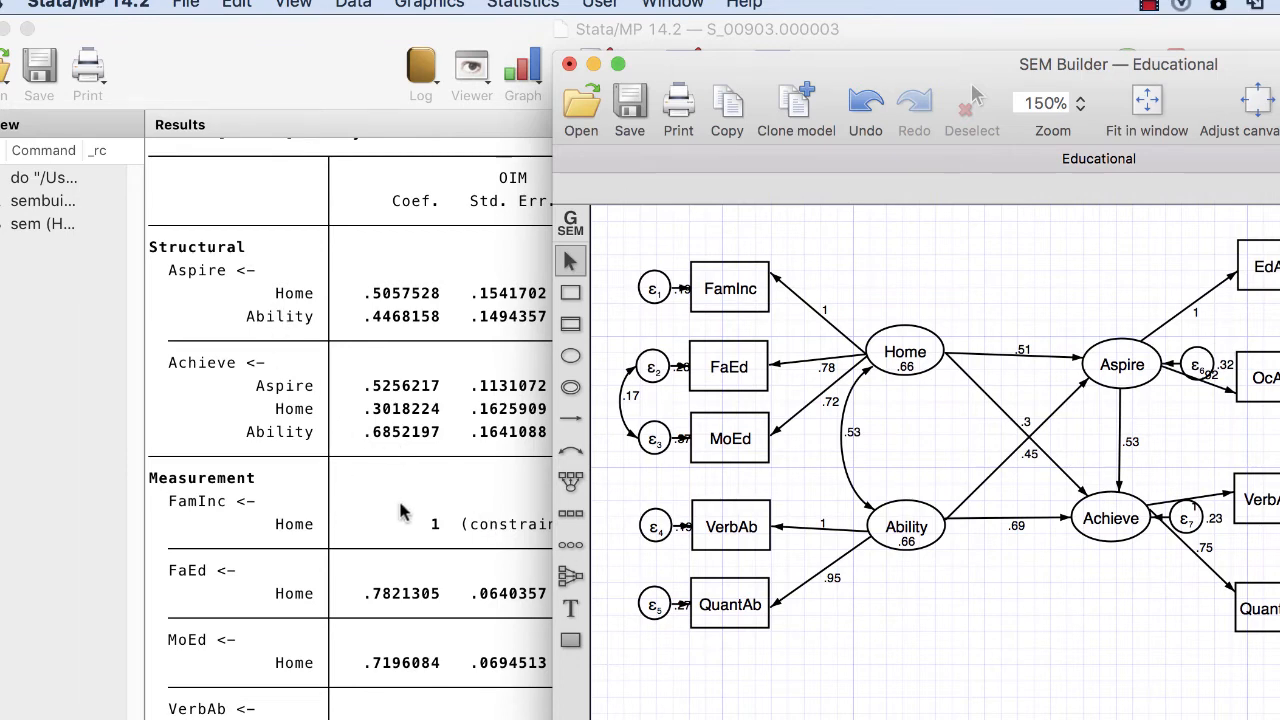
Examine the measurement coefficients and the error and latent variable variances in the results table against the diagram.
scroll(405, 512, "down", 5)
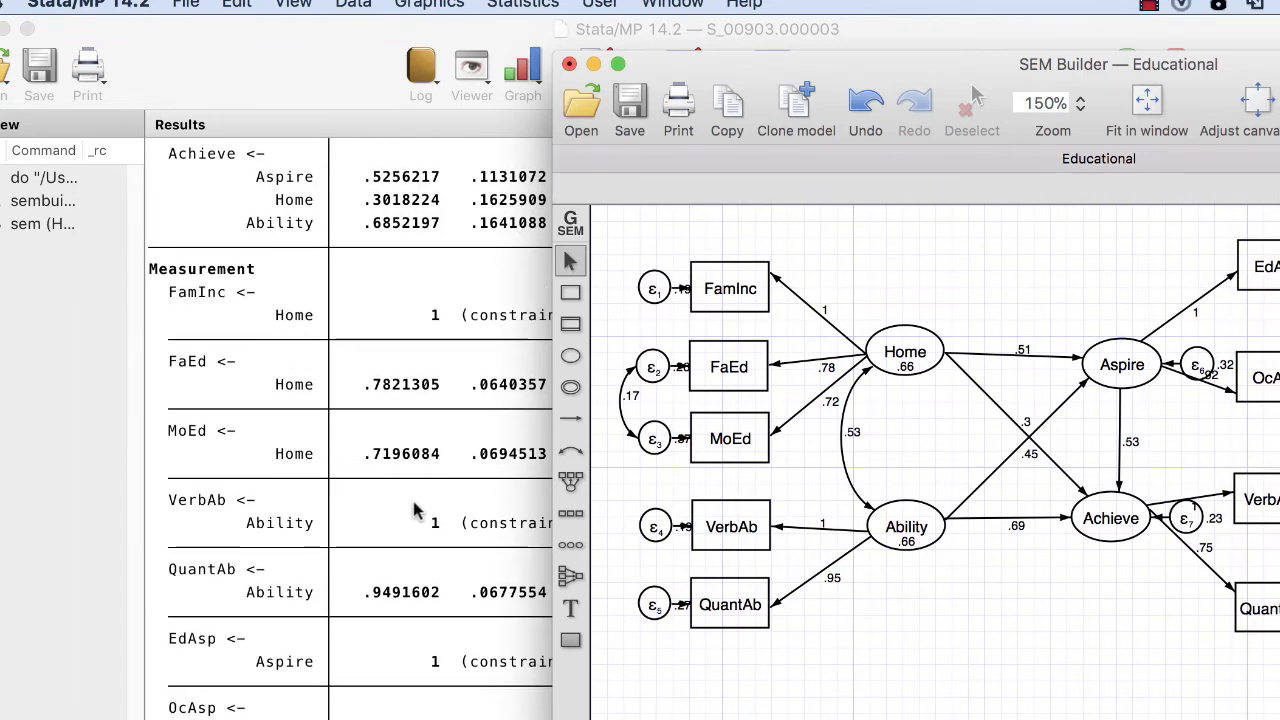
scroll(417, 510, "down", 9)
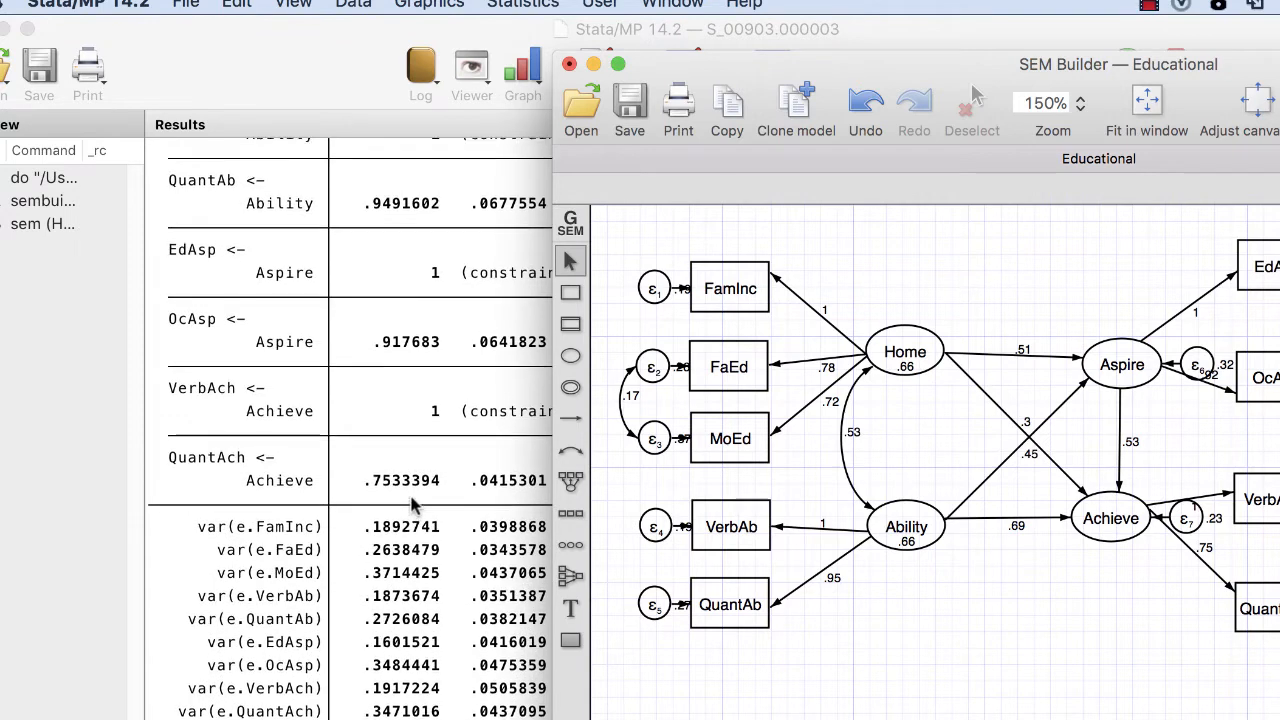
scroll(412, 505, "up", 5)
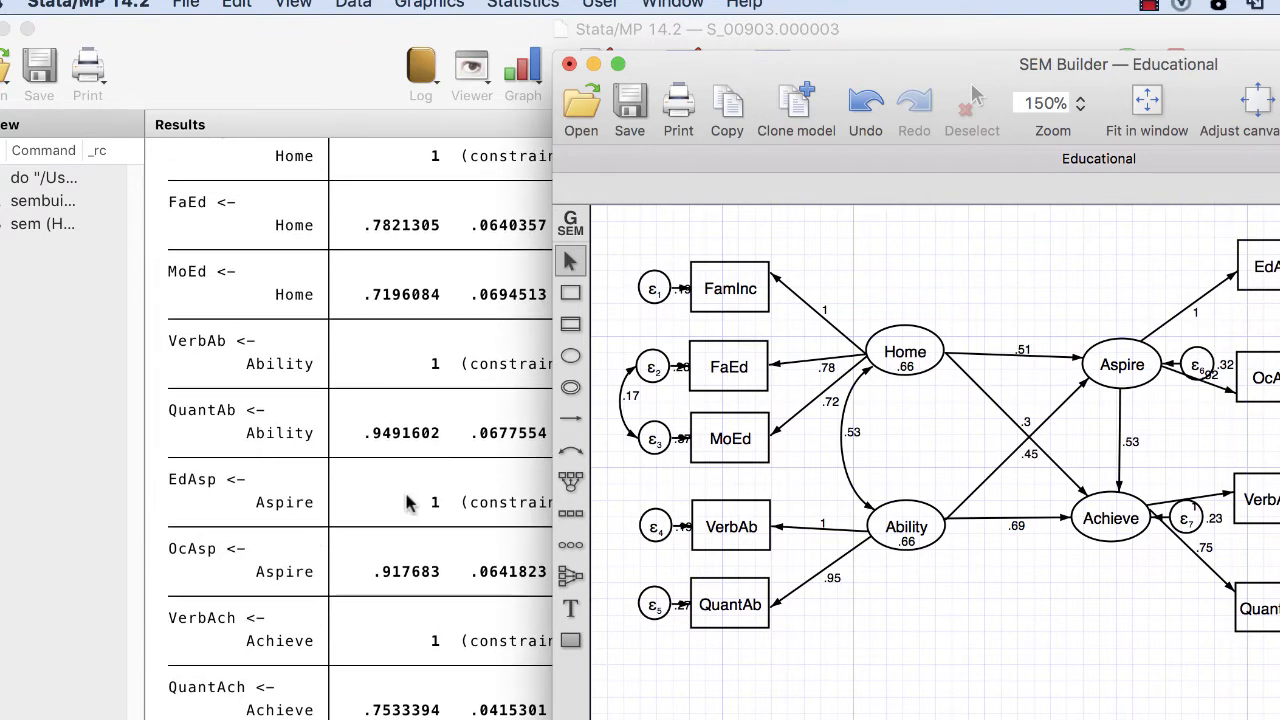
scroll(410, 503, "up", 2)
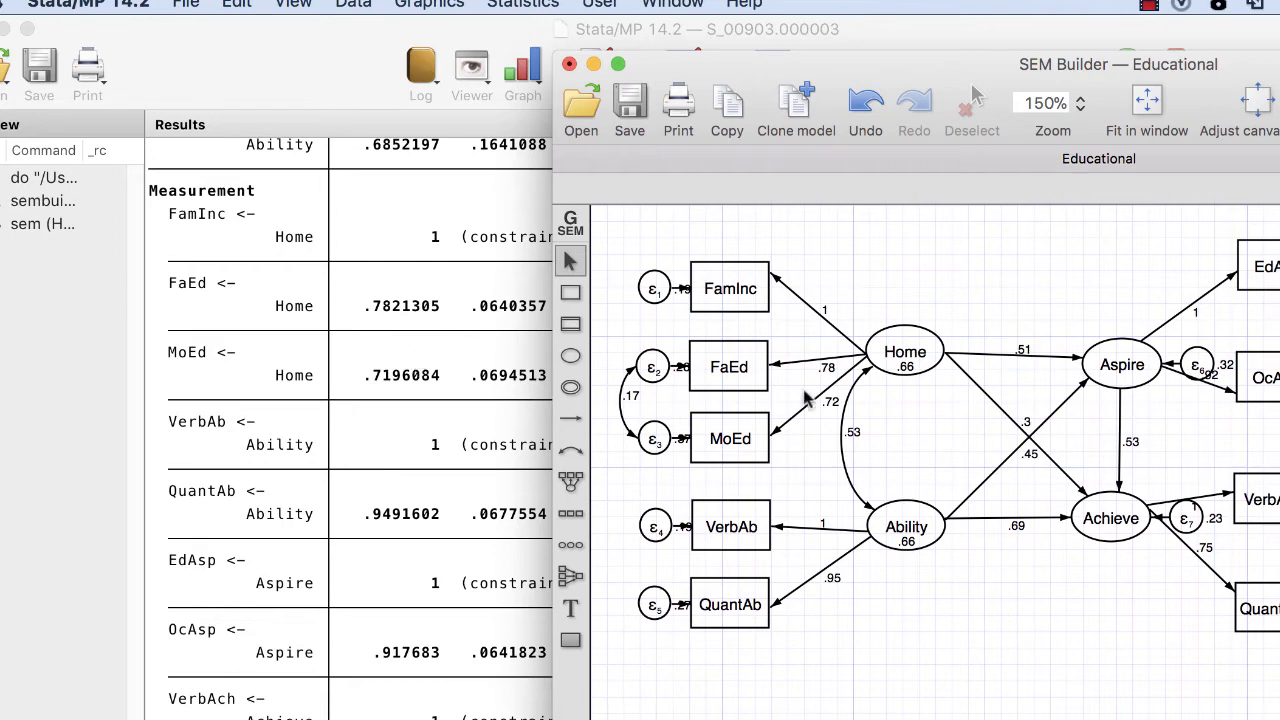
scroll(380, 474, "down", 3)
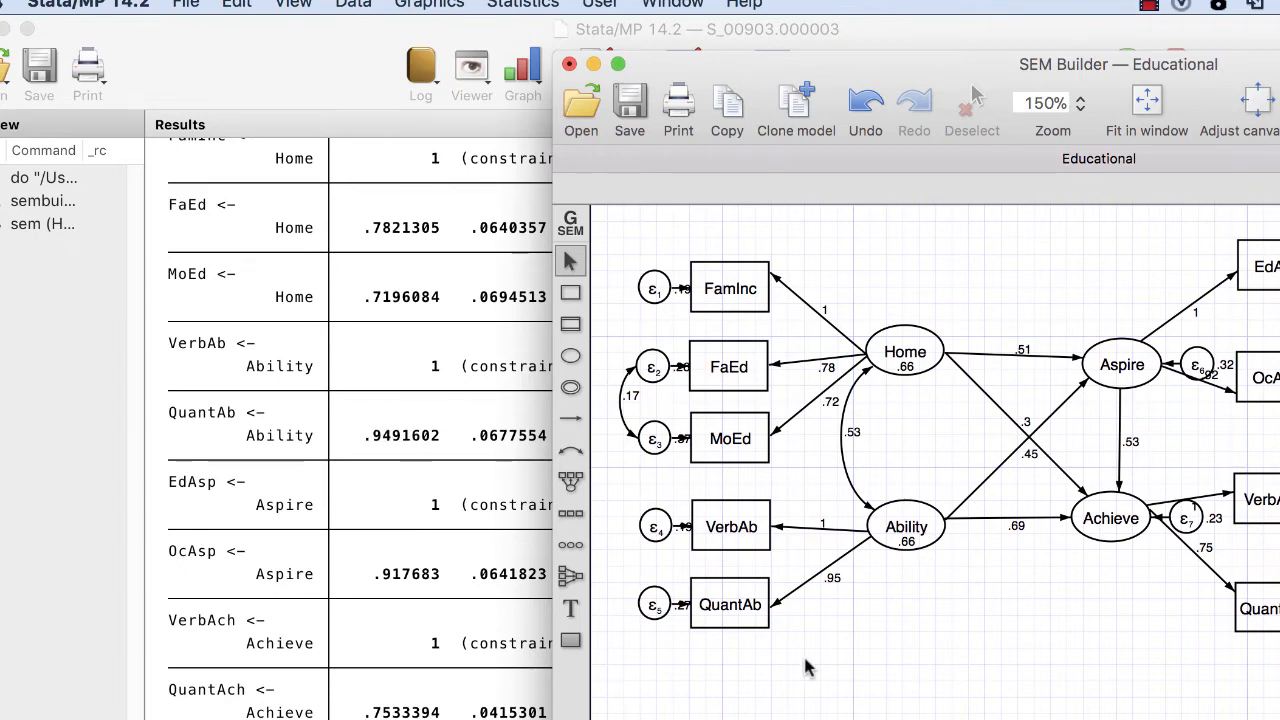
scroll(380, 522, "down", 1)
scroll(380, 522, "down", 10)
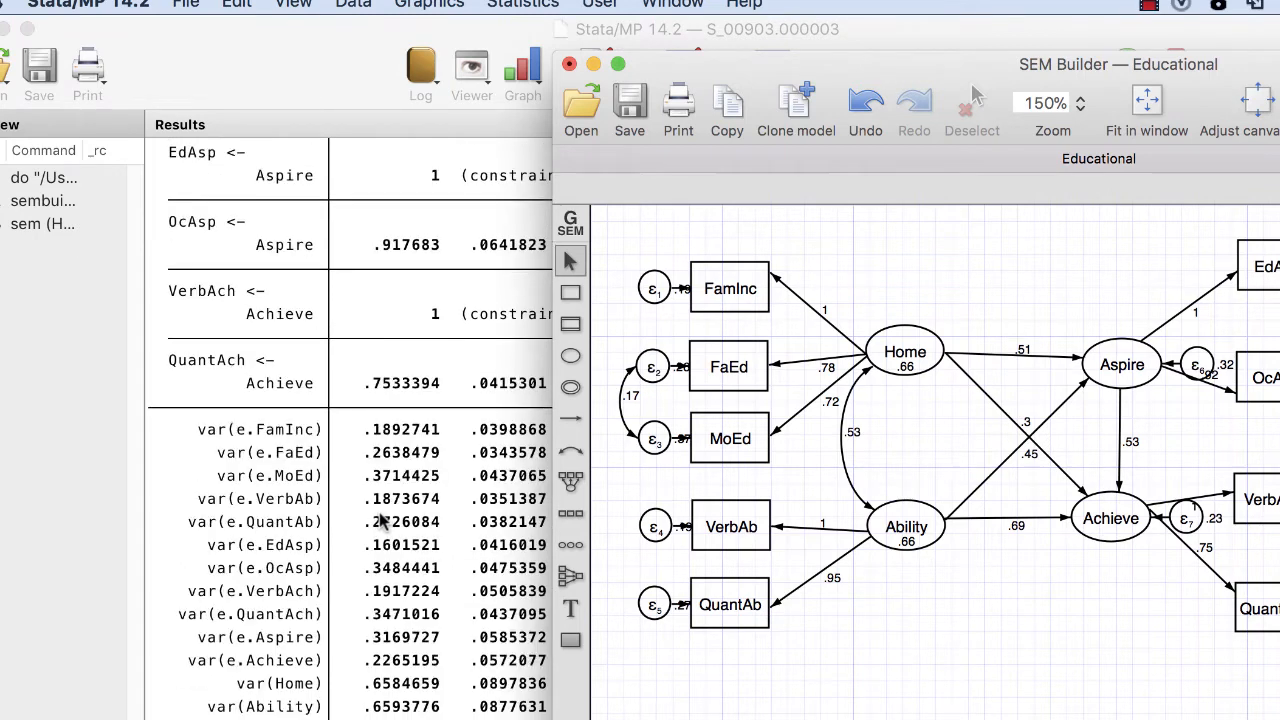
scroll(384, 522, "down", 1)
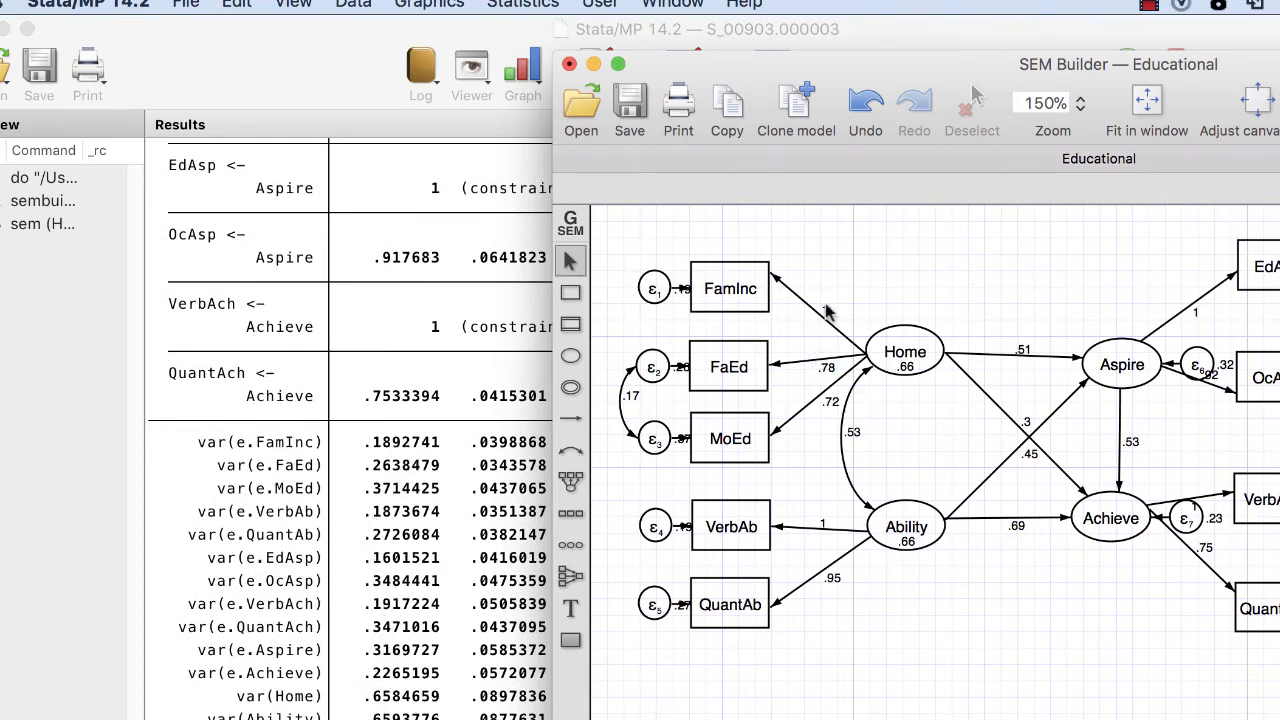
Move the FamInc error term slightly down and left in the diagram, and shift the SEM Builder window to show more paths.
left_click(685, 296)
left_click_drag(683, 290, 668, 320)
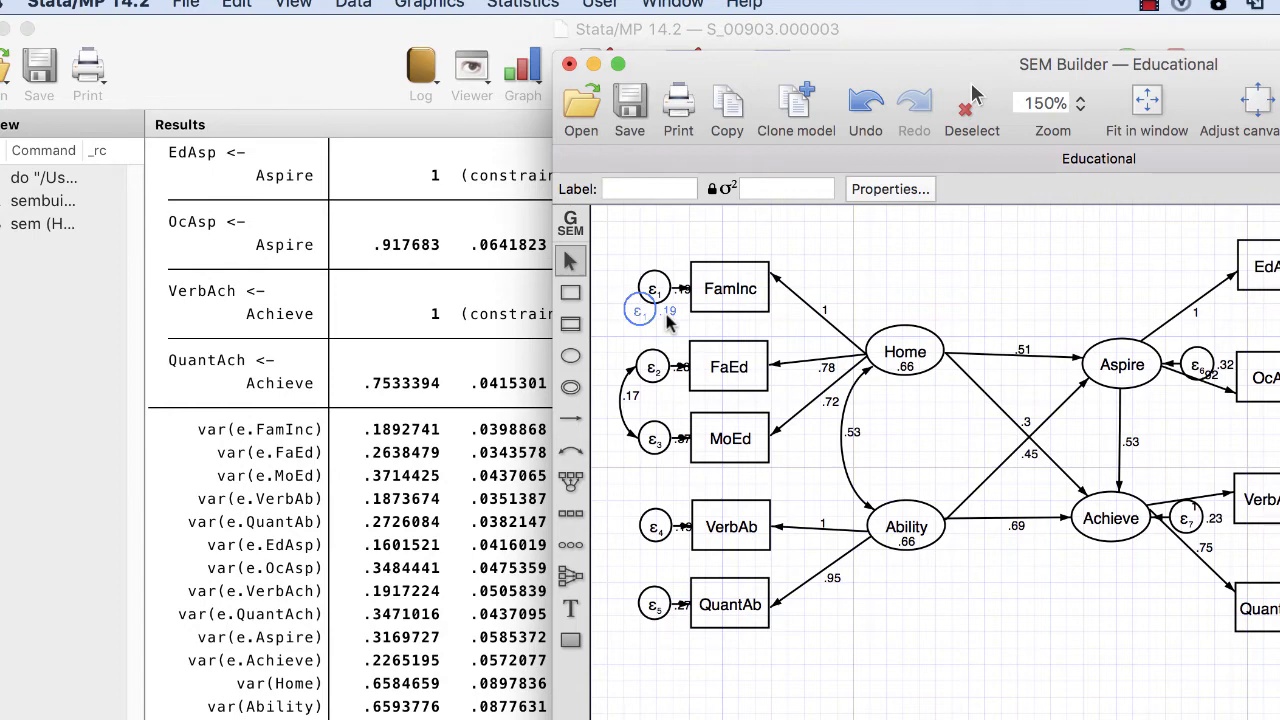
left_click_drag(668, 320, 668, 320)
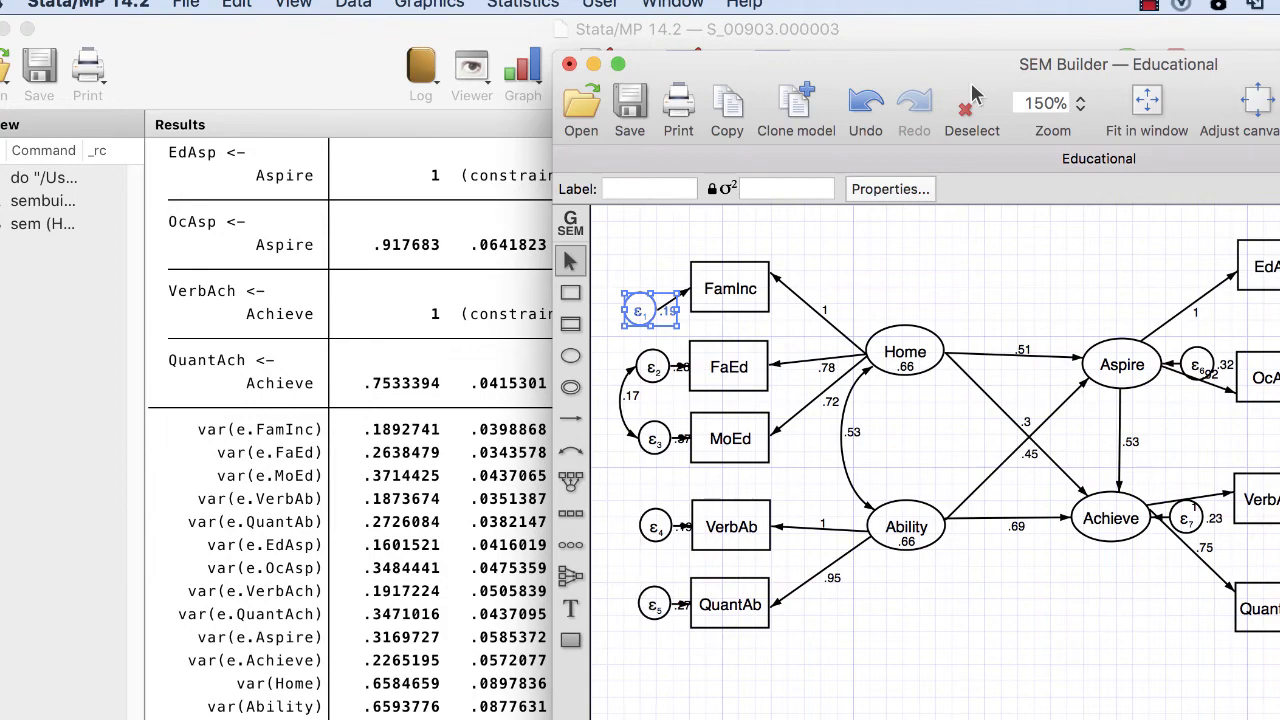
left_click_drag(972, 87, 908, 100)
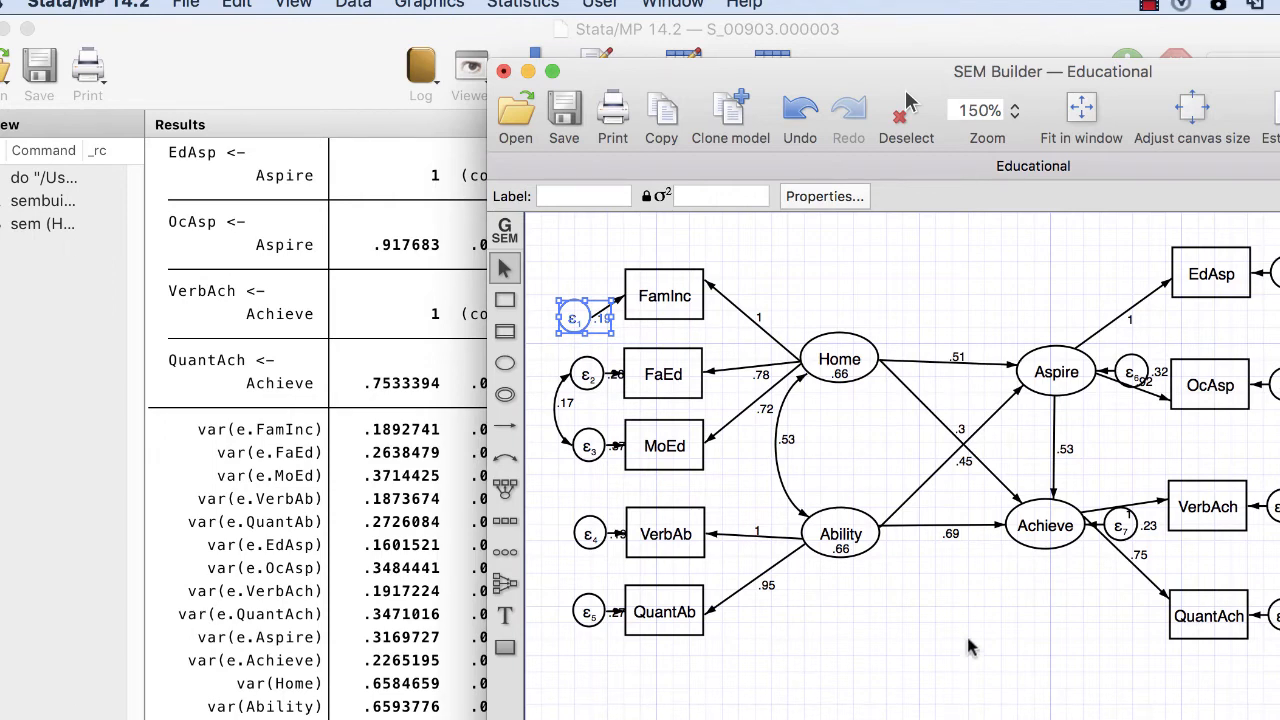
Try to close the Educational SEM diagram with its changes saved, and minimize the SEM Builder window to uncover the results.
left_click(505, 73)
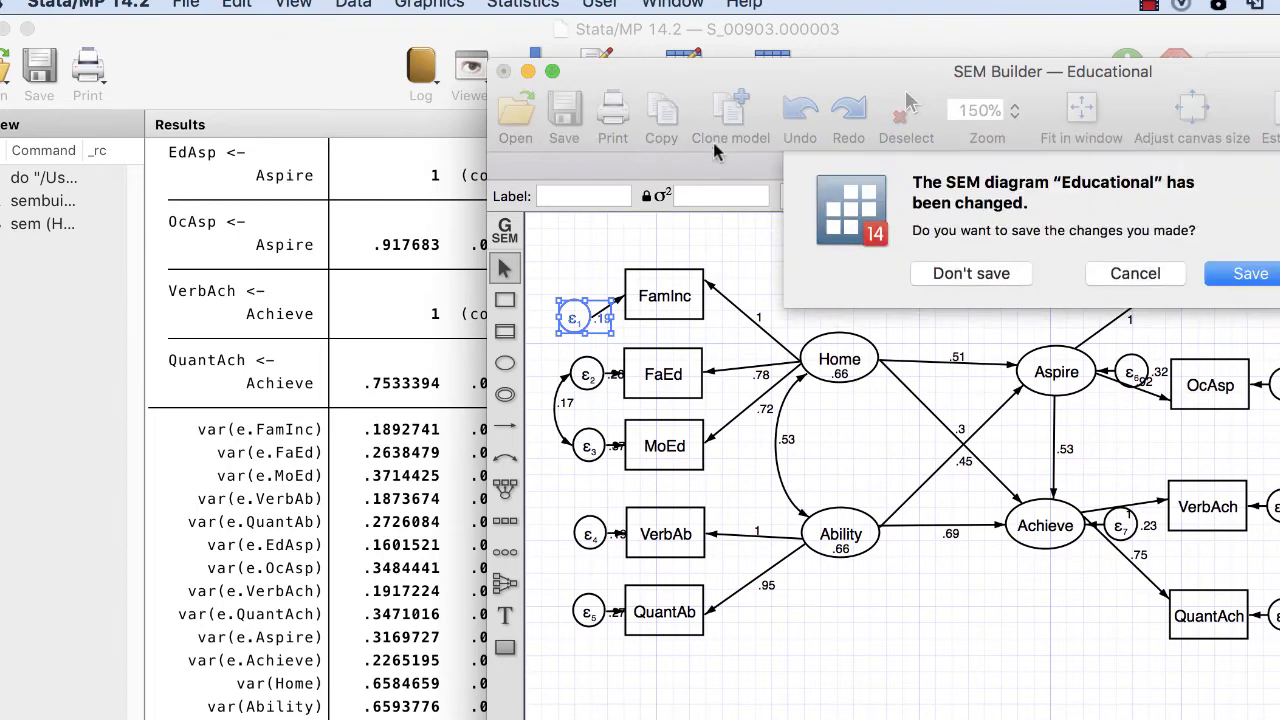
left_click(1238, 289)
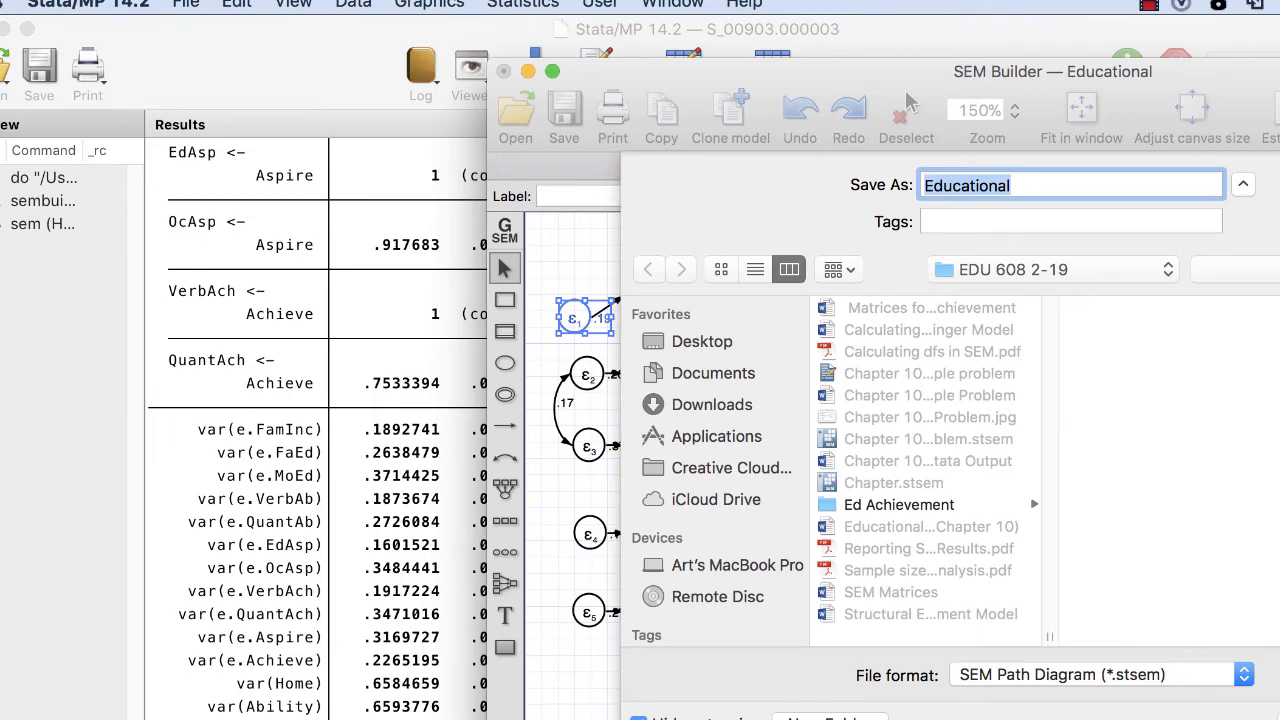
key("Return")
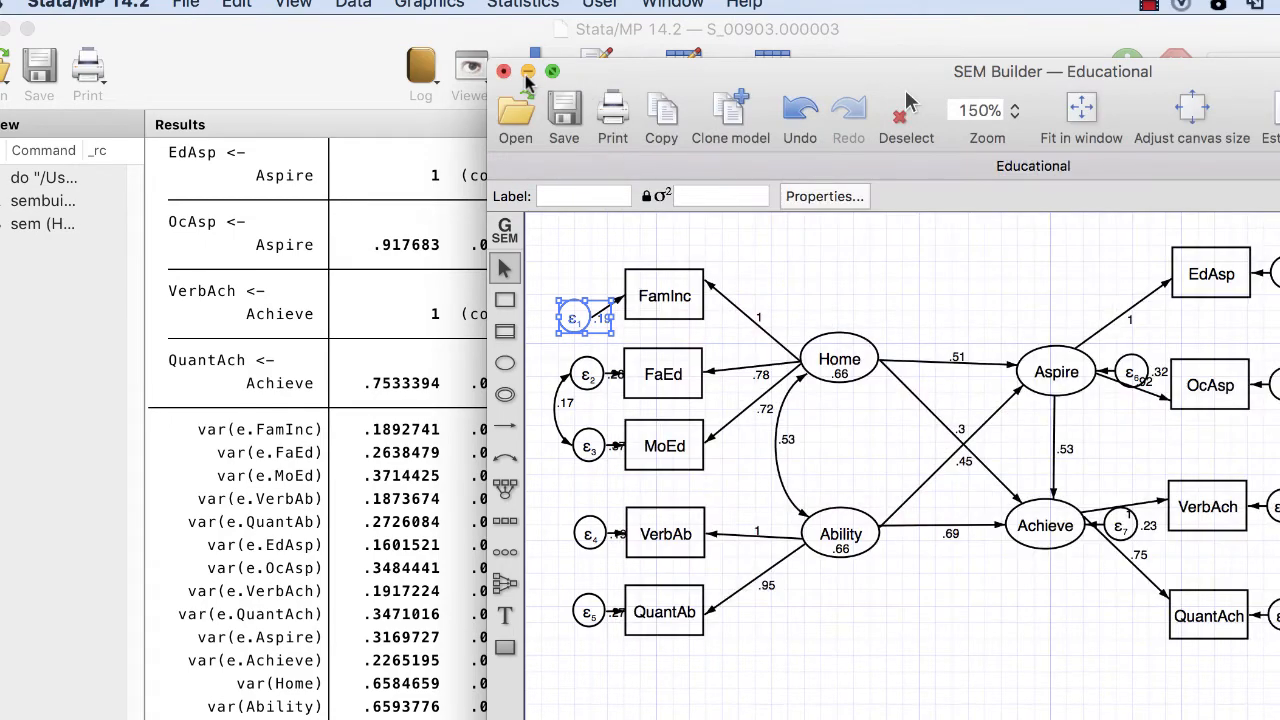
left_click(529, 73)
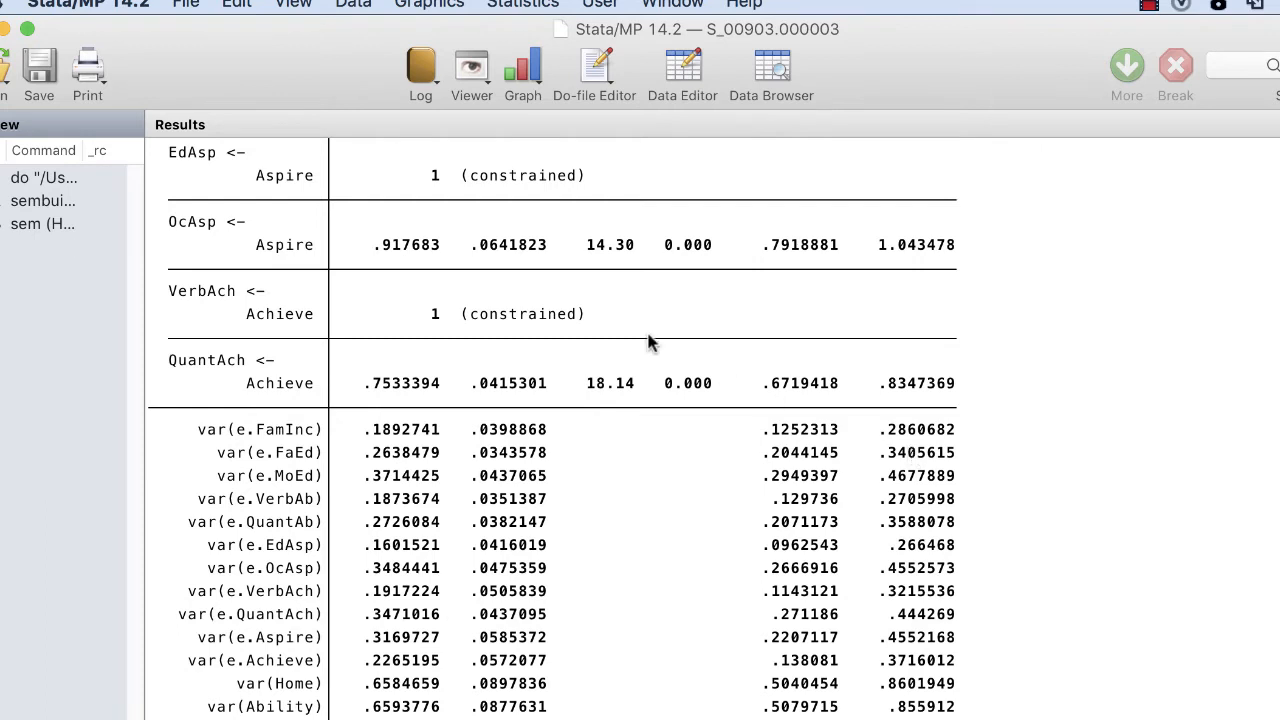
Run the overall goodness-of-fit postestimation report with the root mean squared error of approximation and residual-based measures (rmsea residuals).
left_click(484, 5)
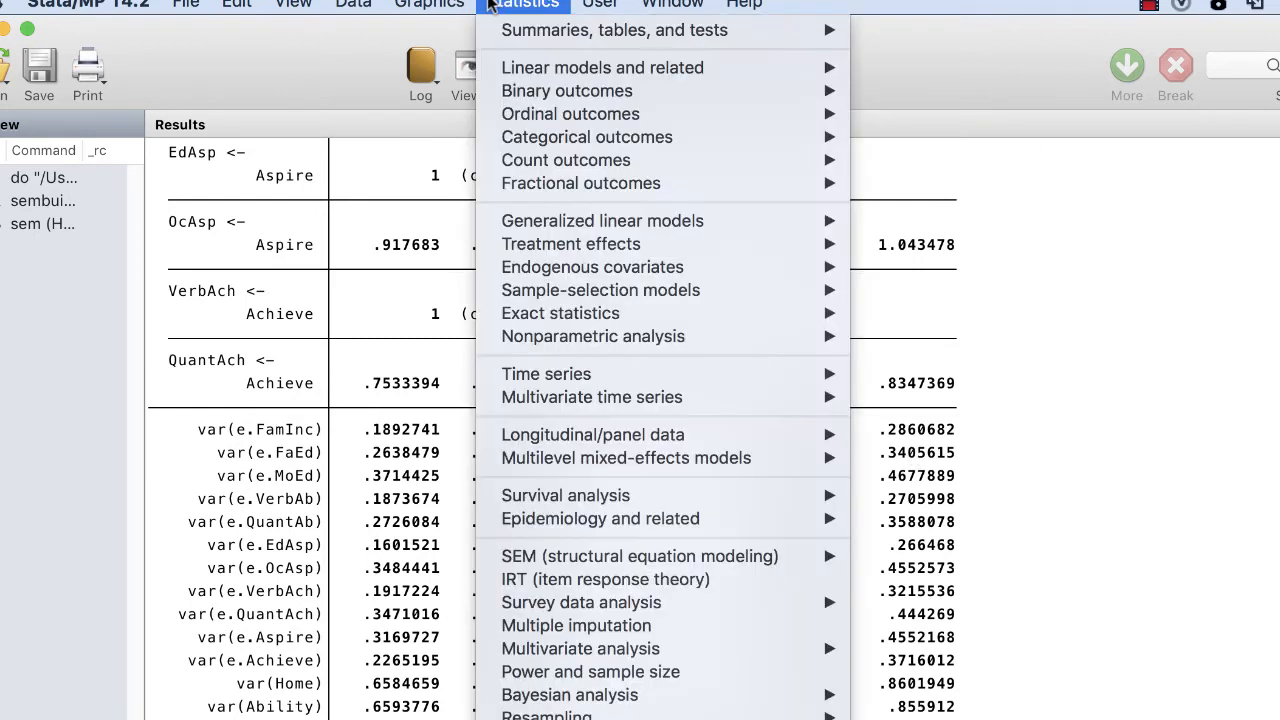
mouse_move(549, 563)
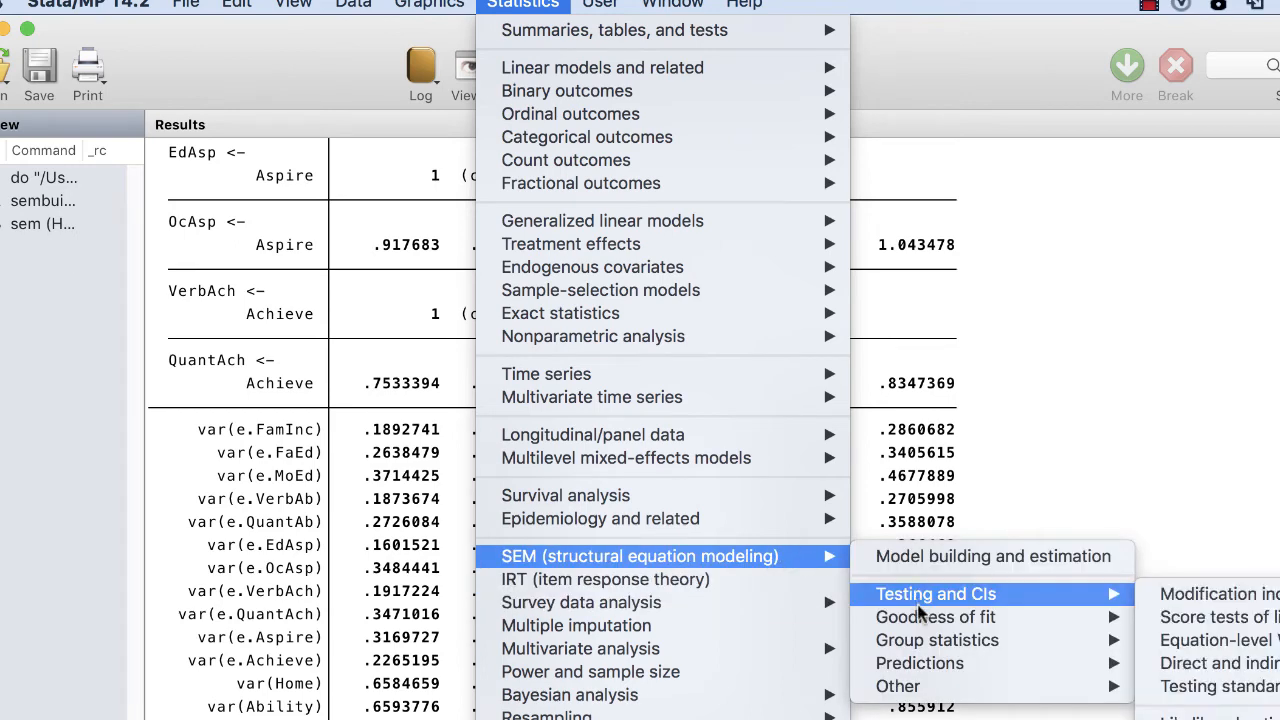
mouse_move(966, 620)
left_click(1162, 619)
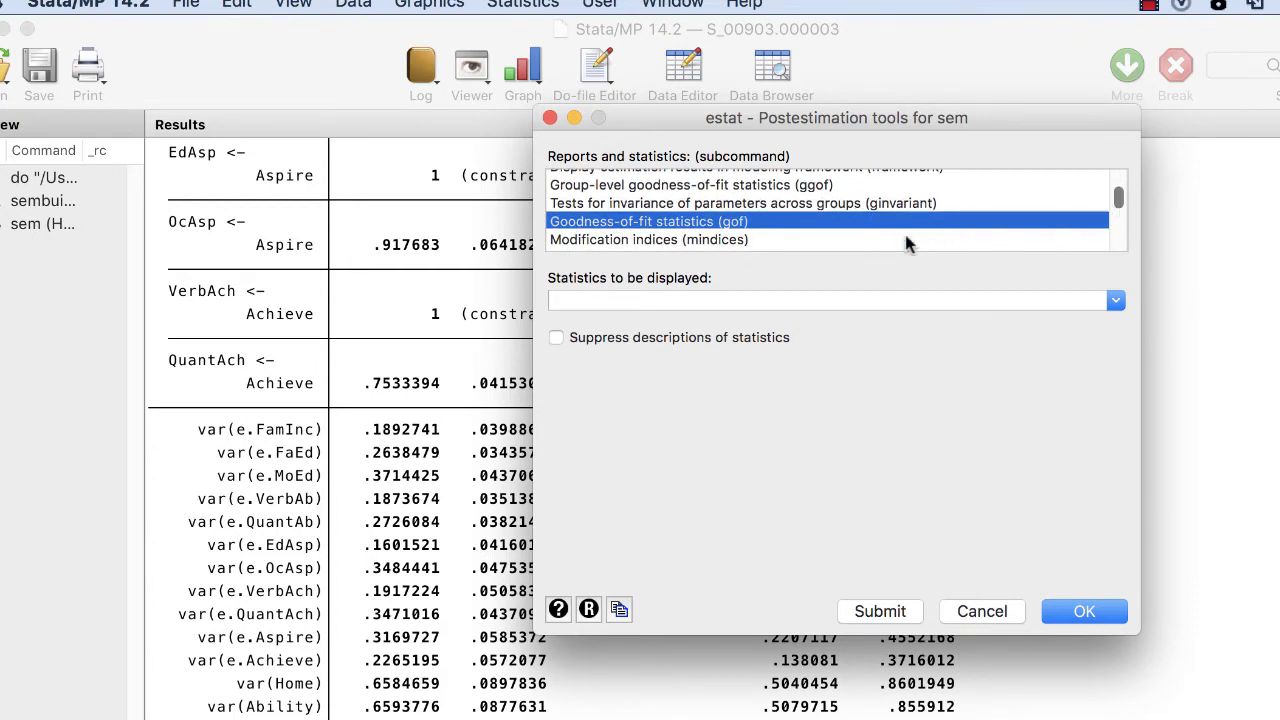
left_click(1114, 302)
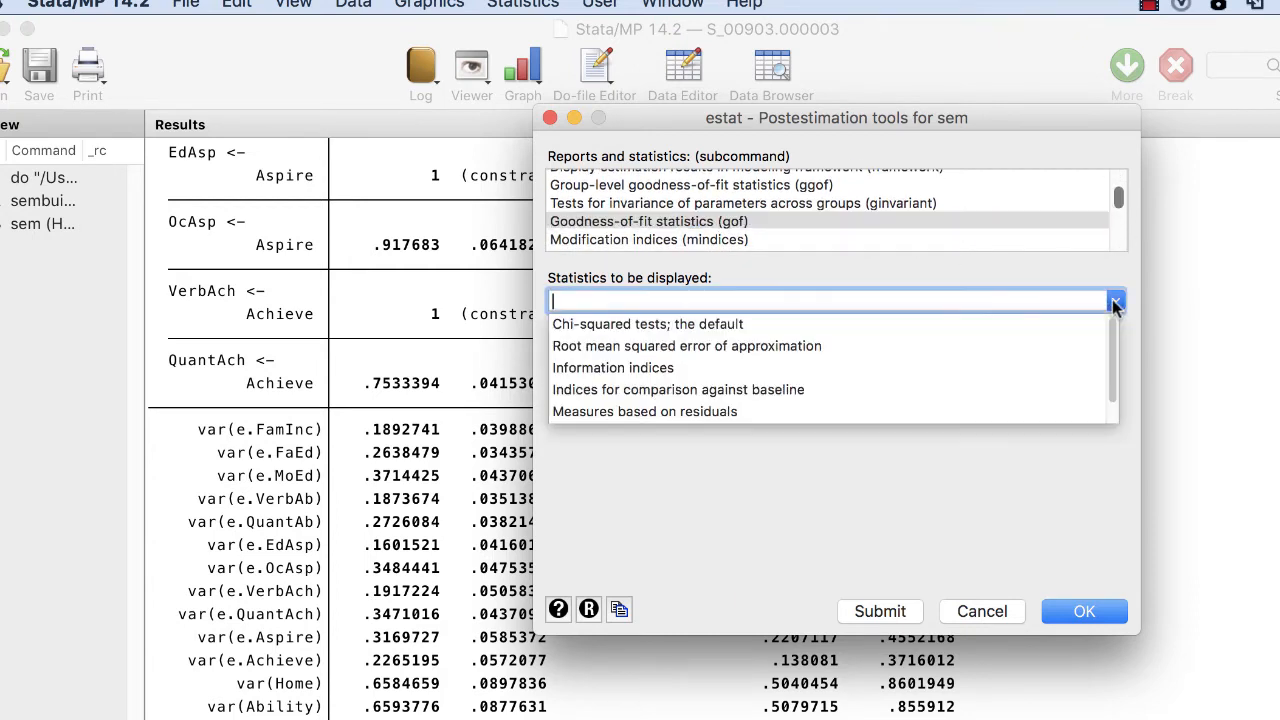
left_click(811, 345)
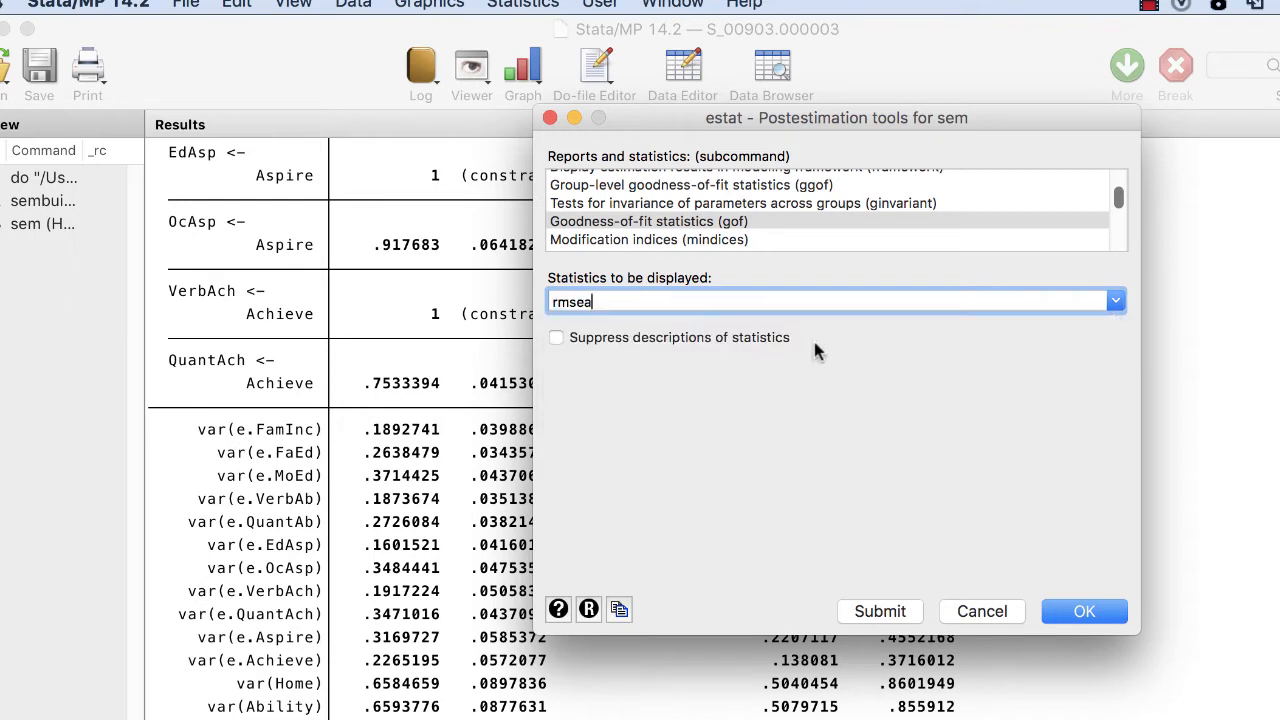
left_click(1112, 302)
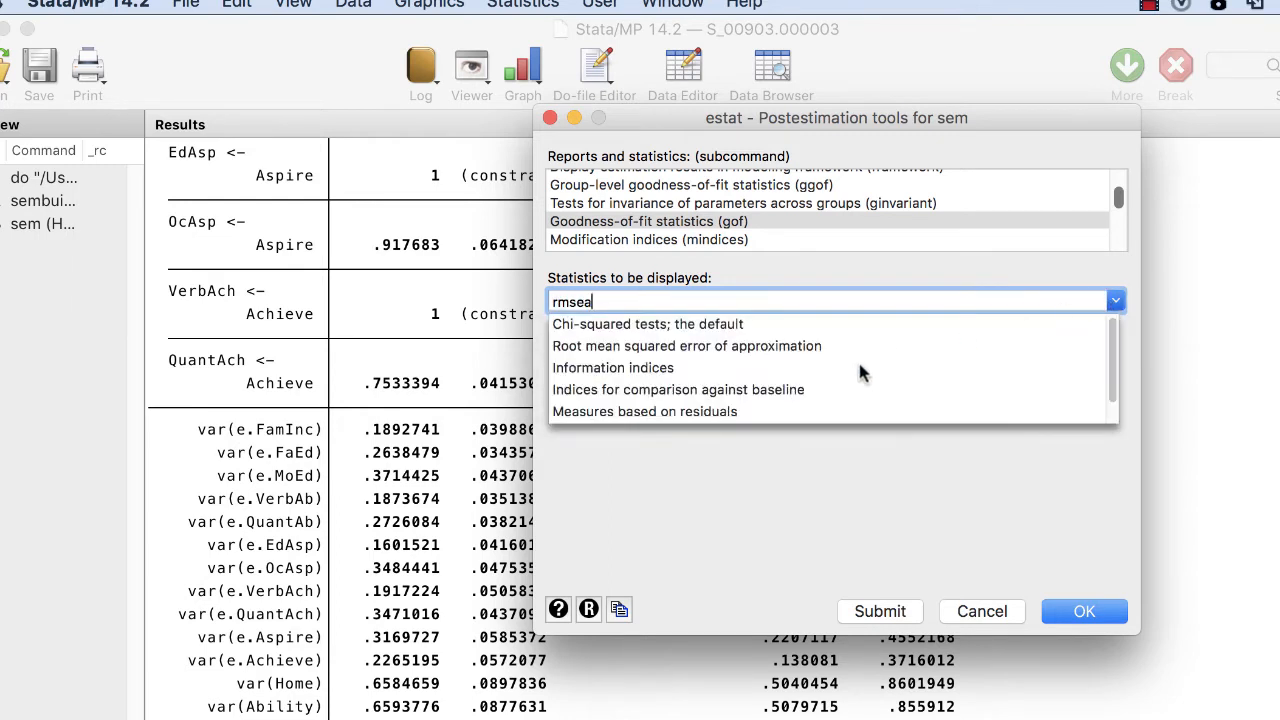
left_click(711, 411)
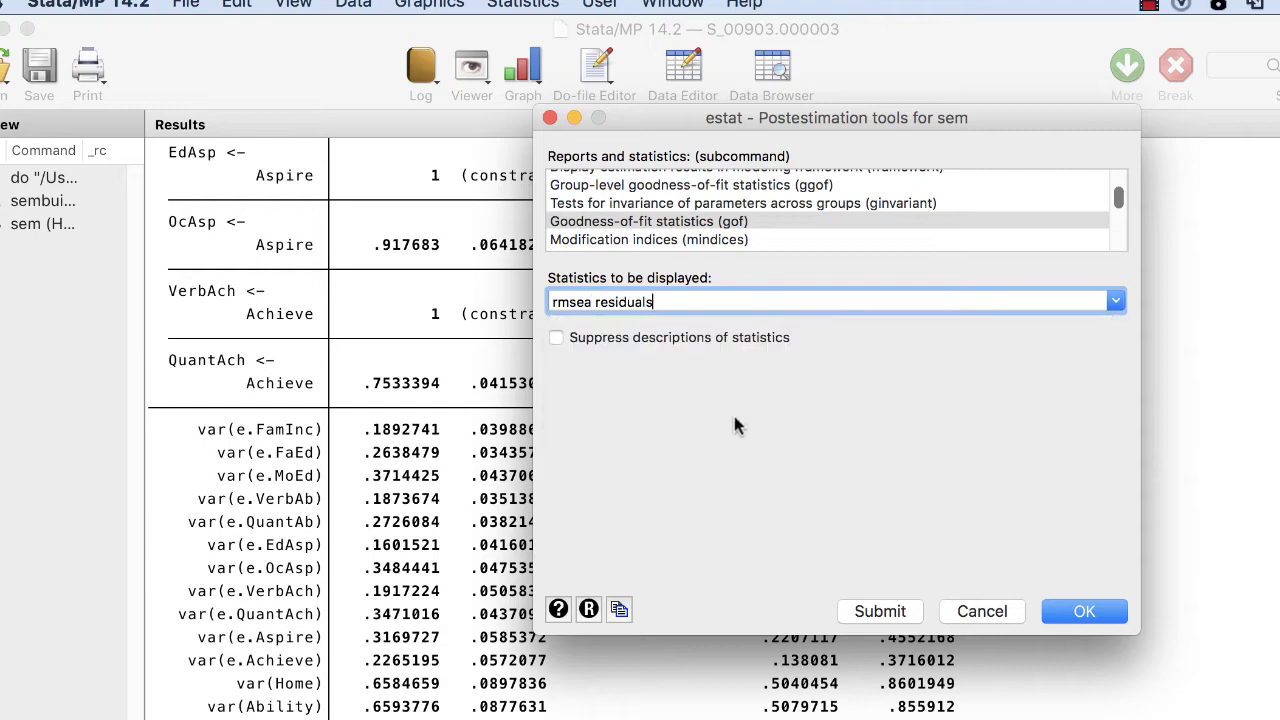
left_click(1078, 611)
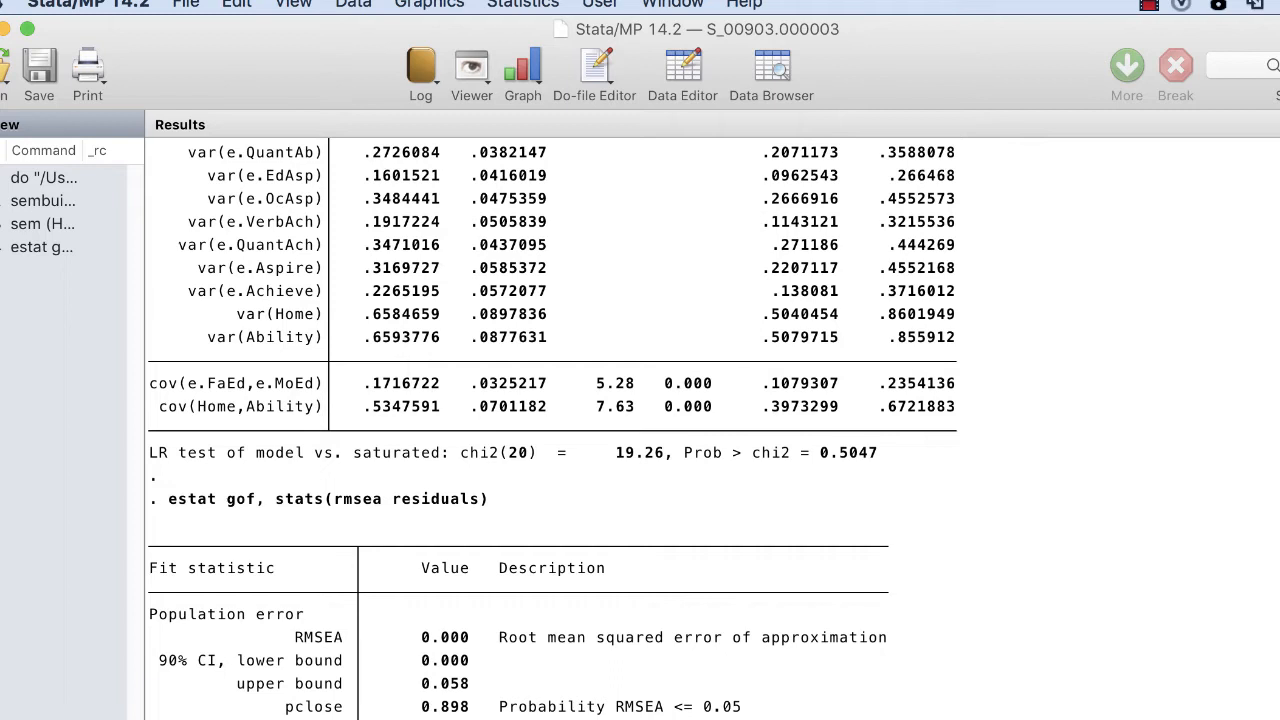
Run the equation-level goodness-of-fit report (eqgof) for the estimated model with the display format left blank.
left_click(507, 10)
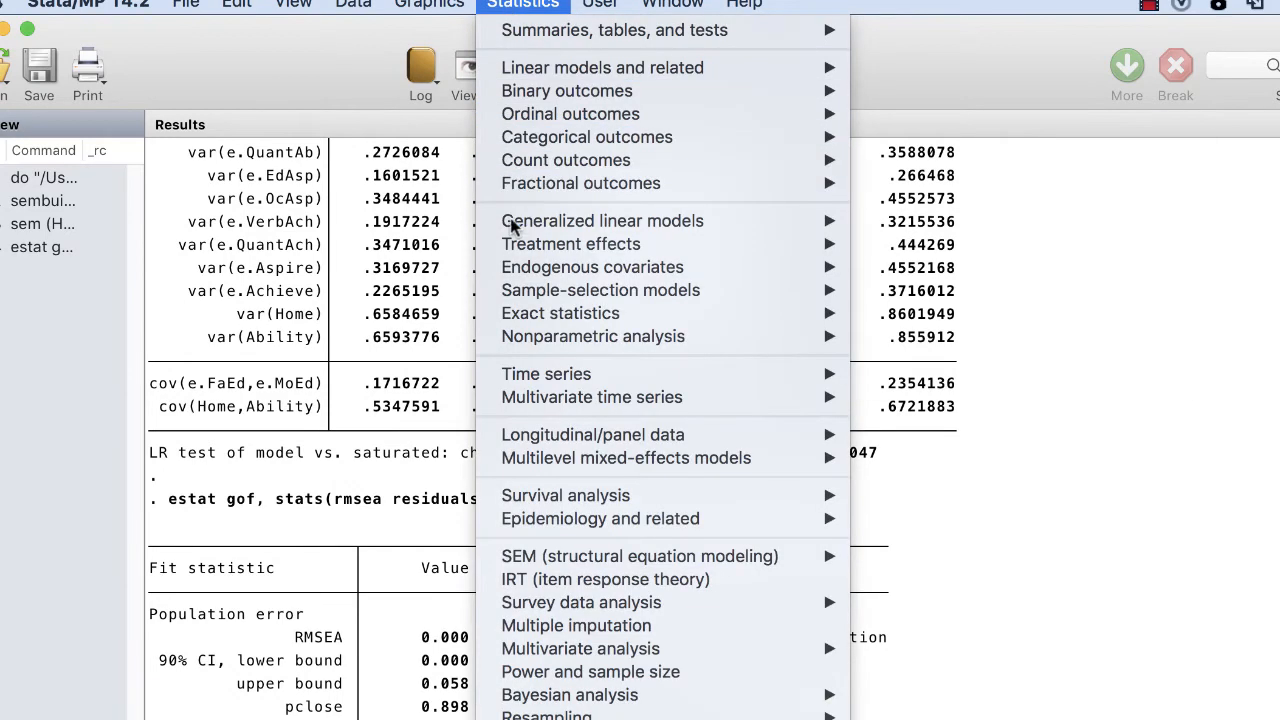
mouse_move(520, 558)
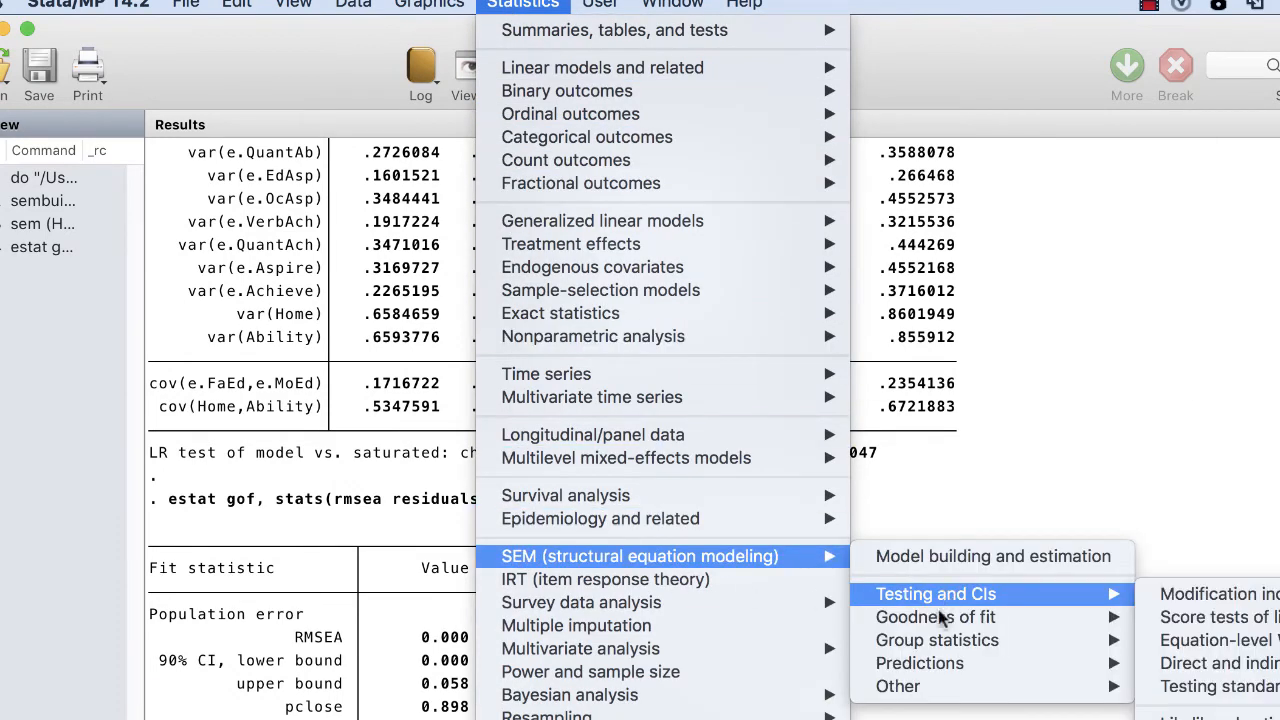
mouse_move(940, 620)
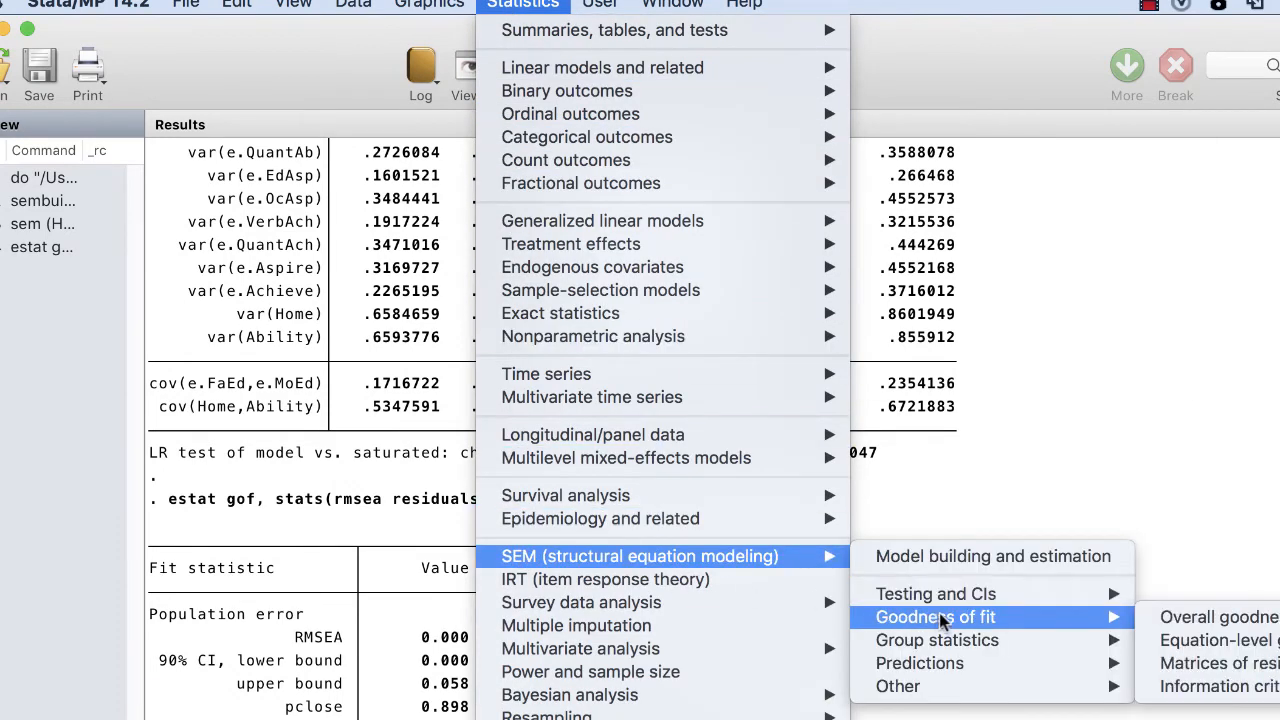
left_click(1191, 641)
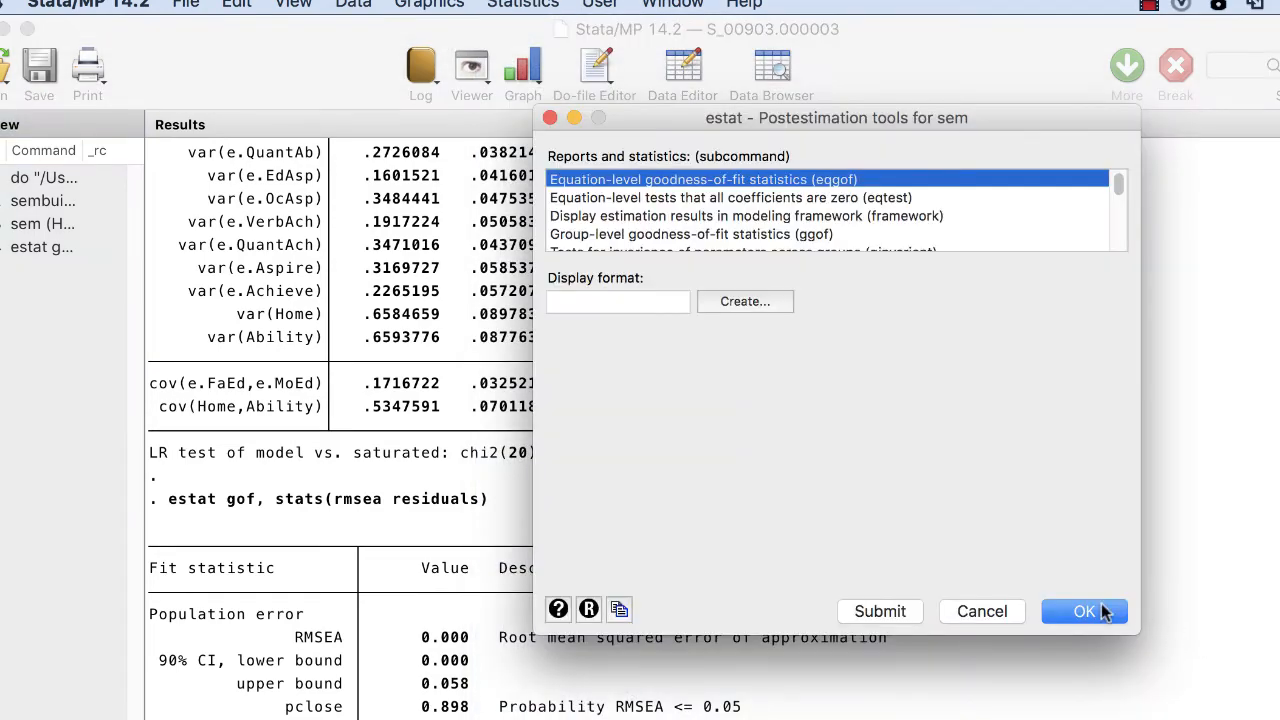
left_click(1103, 612)
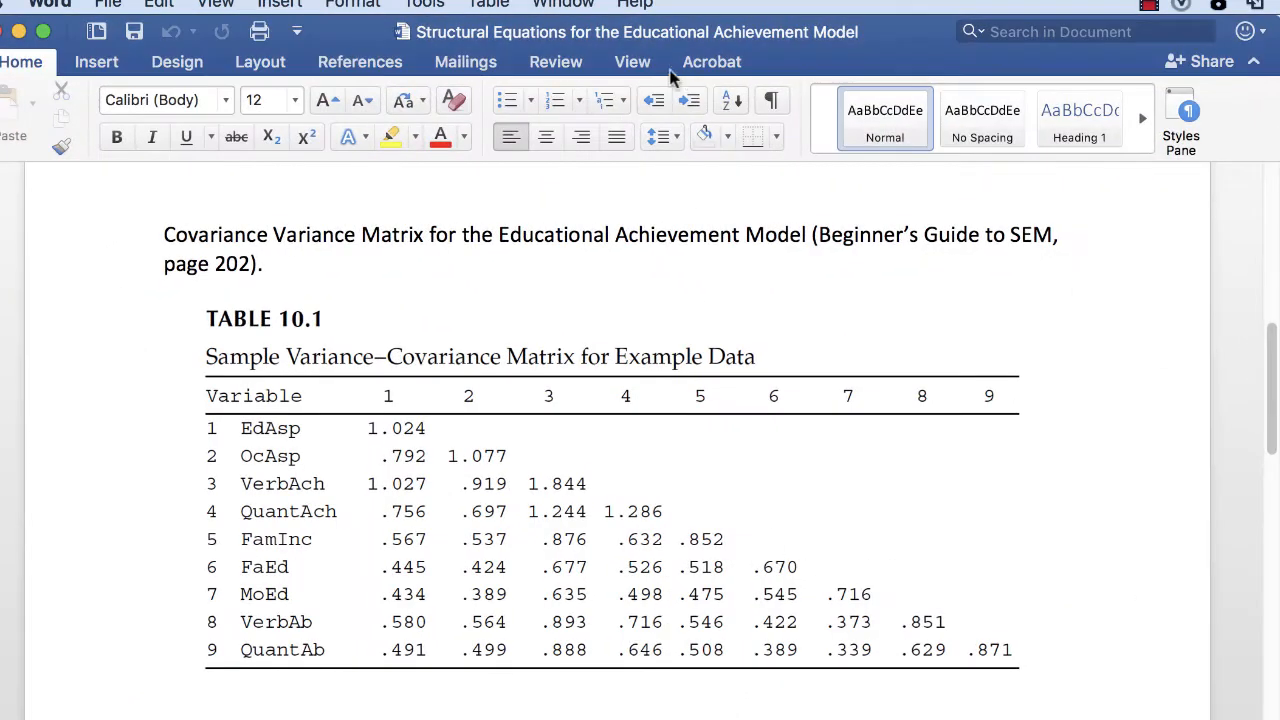
In the Word document, go to the structural equations for the Educational Achievement Model and place the window beside the Stata results.
scroll(966, 374, "down", 10)
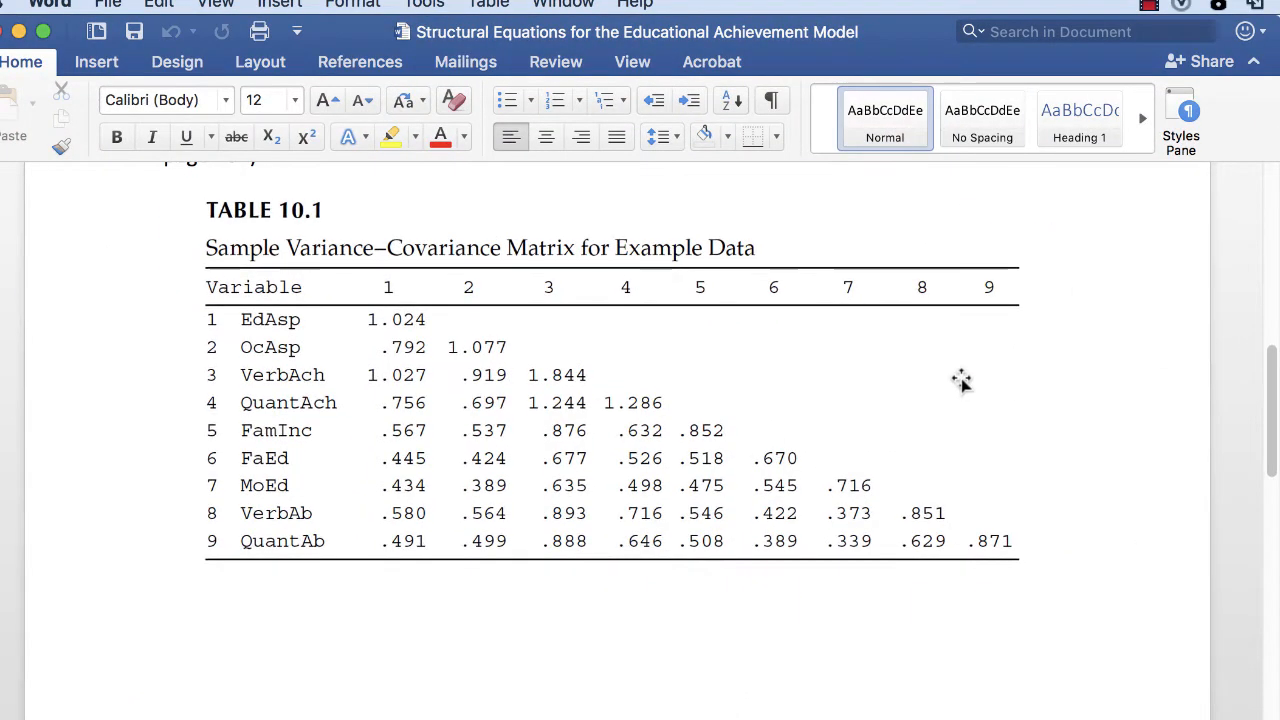
scroll(958, 377, "down", 4)
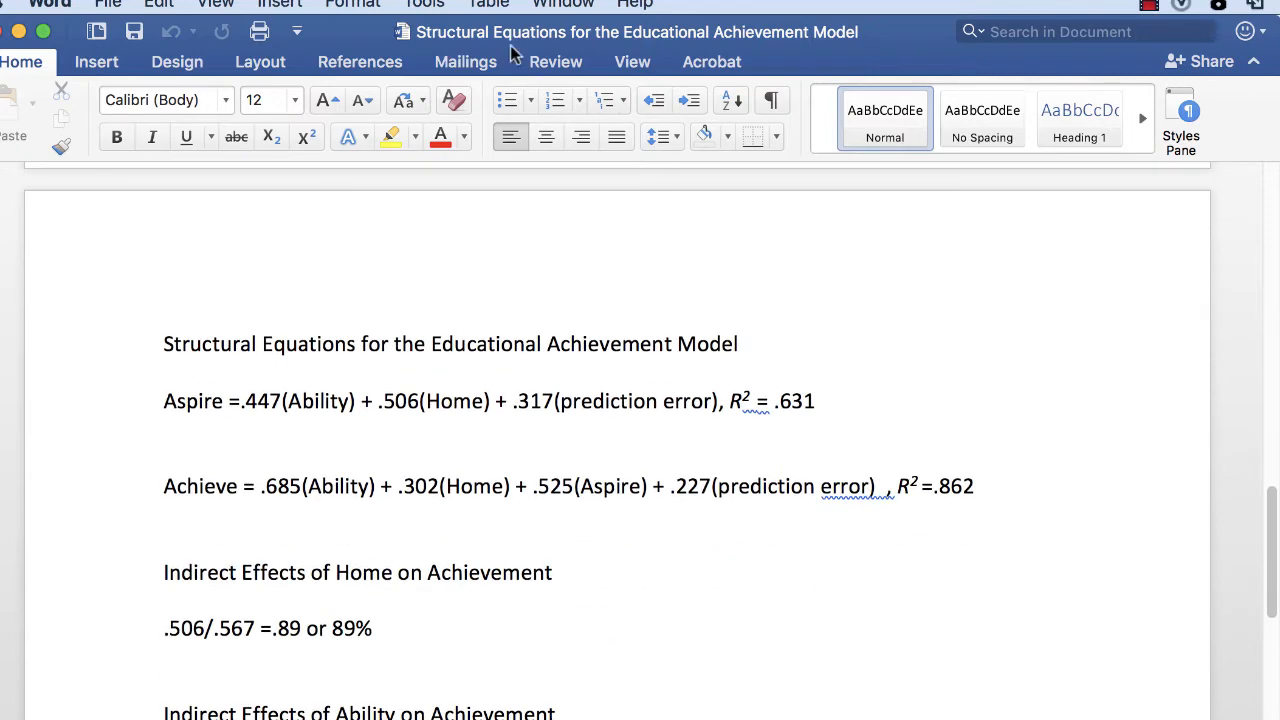
left_click_drag(510, 45, 1059, 62)
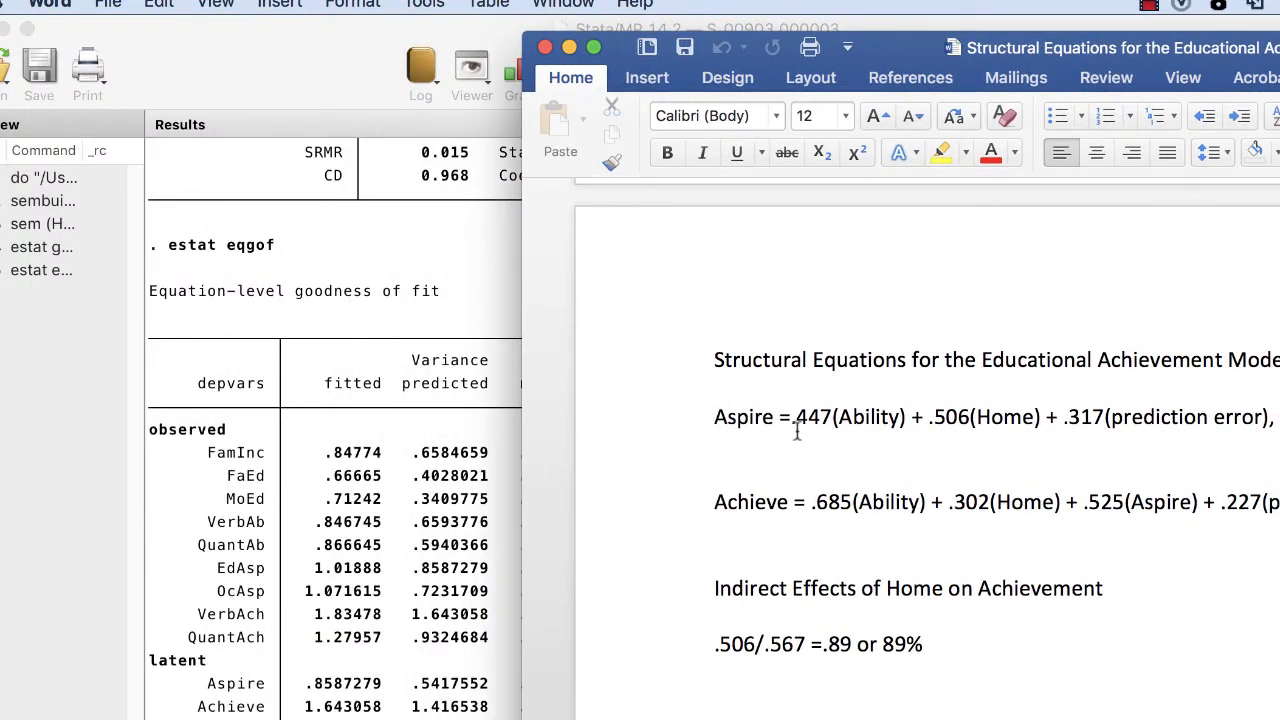
left_click_drag(888, 54, 824, 55)
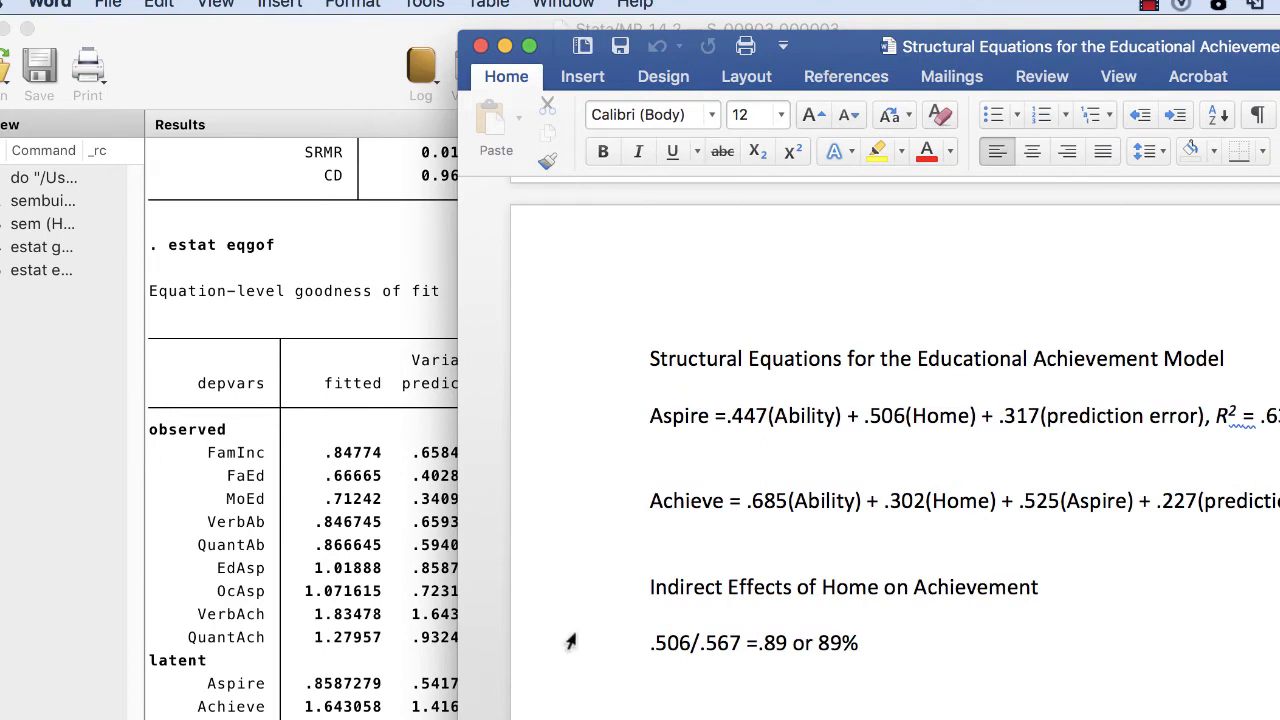
scroll(880, 440, "down", 3)
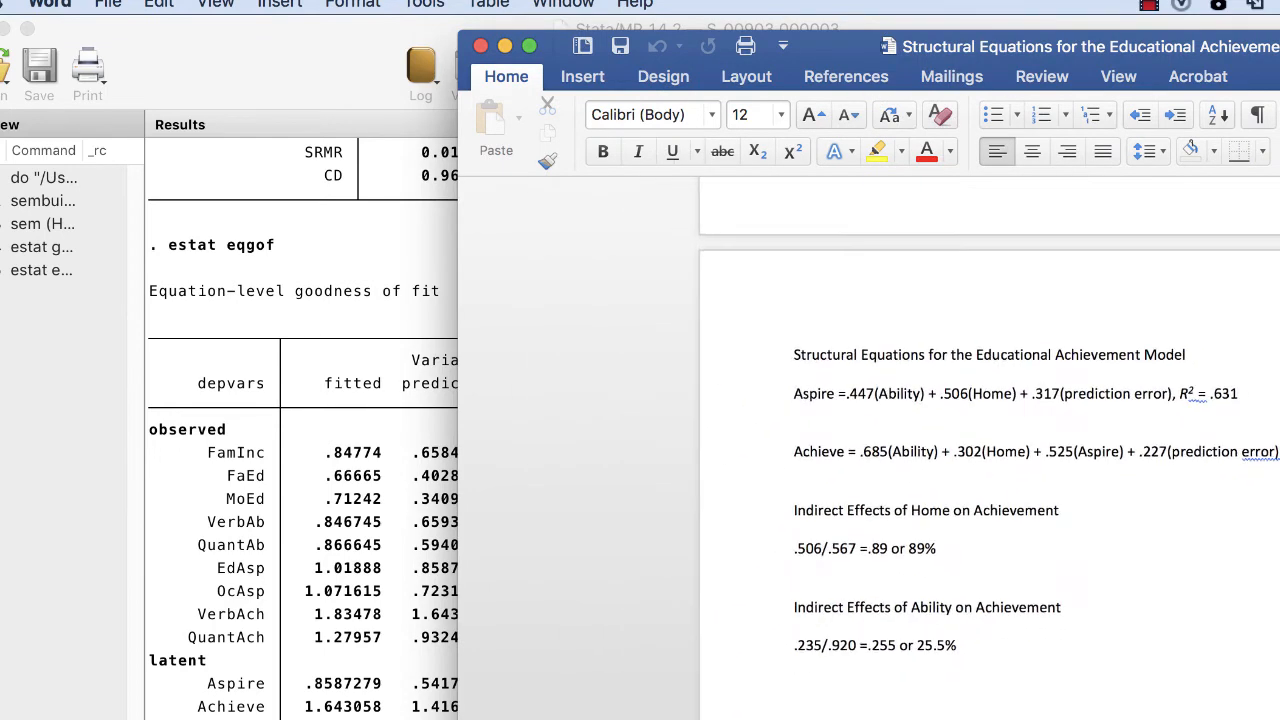
scroll(880, 440, "up", 3)
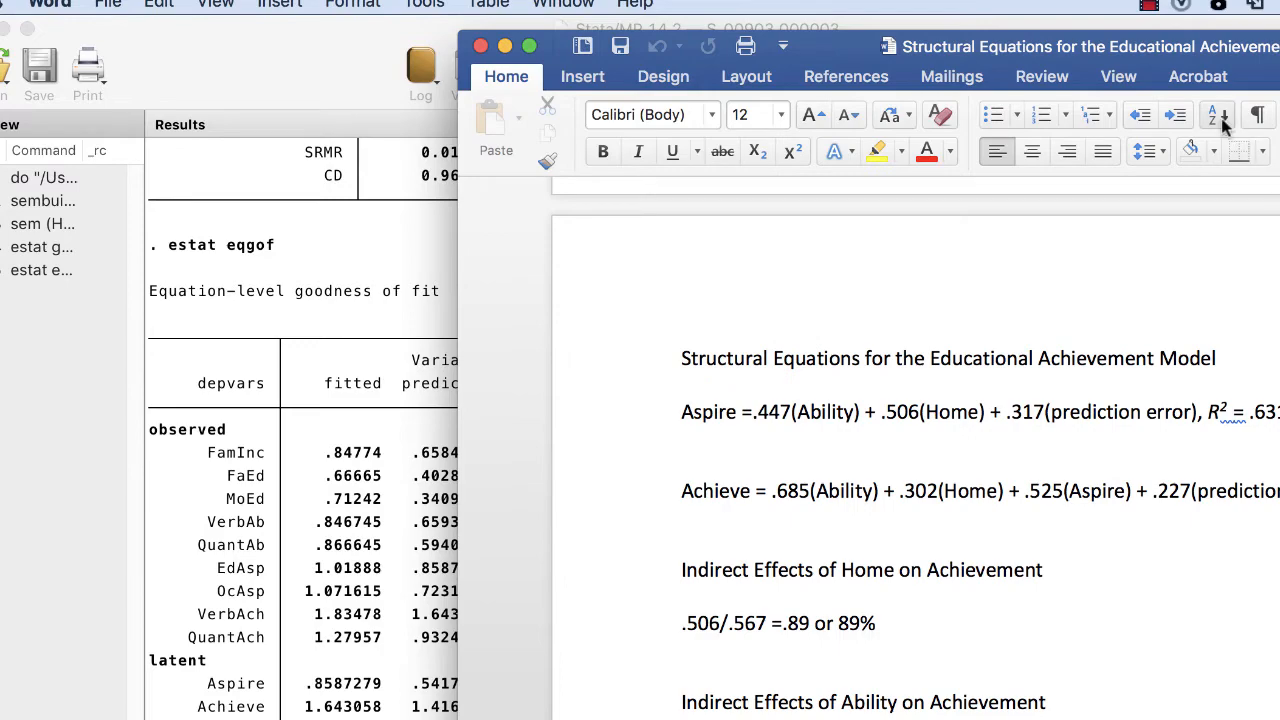
Arrange the Stata and Word windows side by side and compare the structural coefficients for Aspire and Achieve with the written equations.
left_click_drag(254, 78, 157, 62)
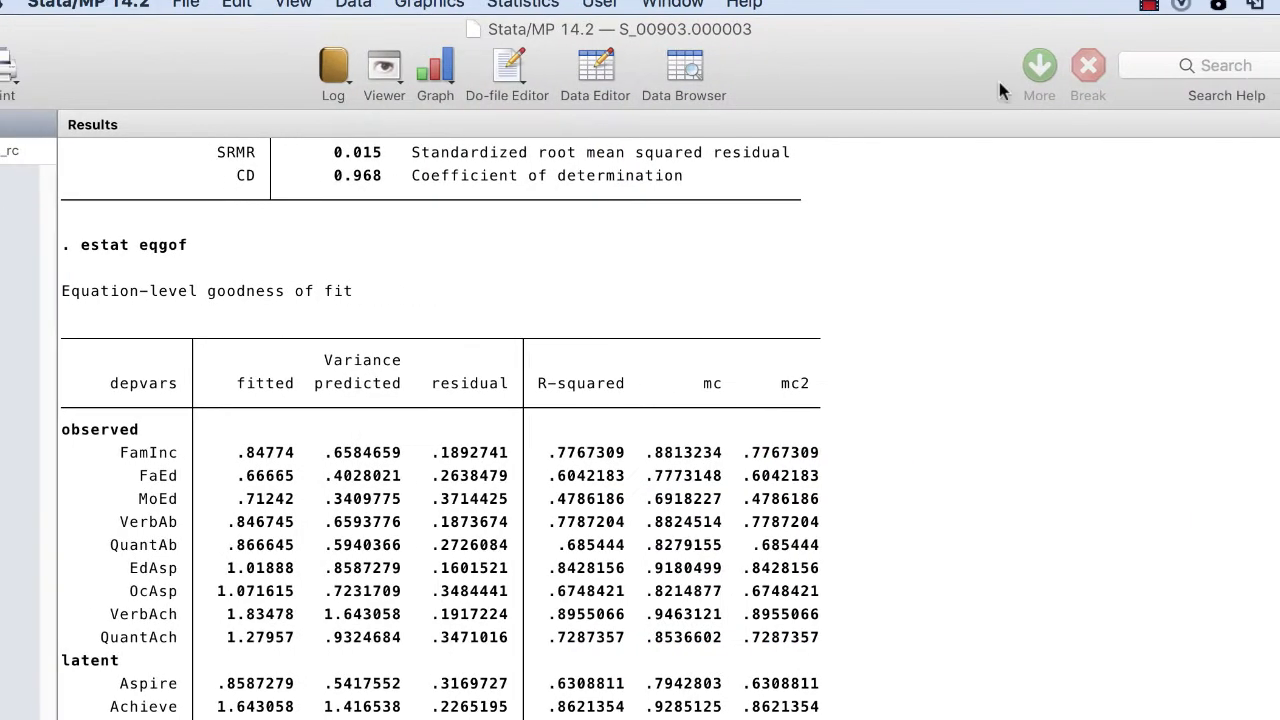
key("super+Tab")
left_click_drag(1047, 54, 902, 28)
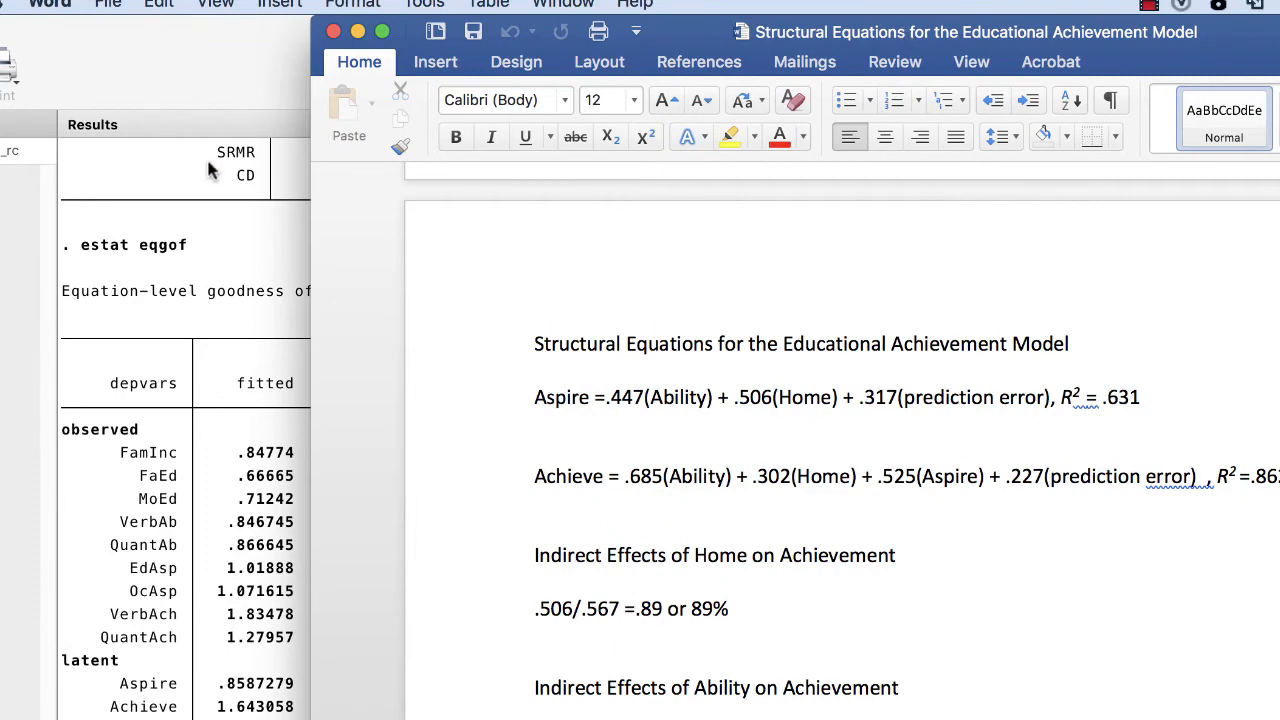
scroll(229, 303, "up", 15)
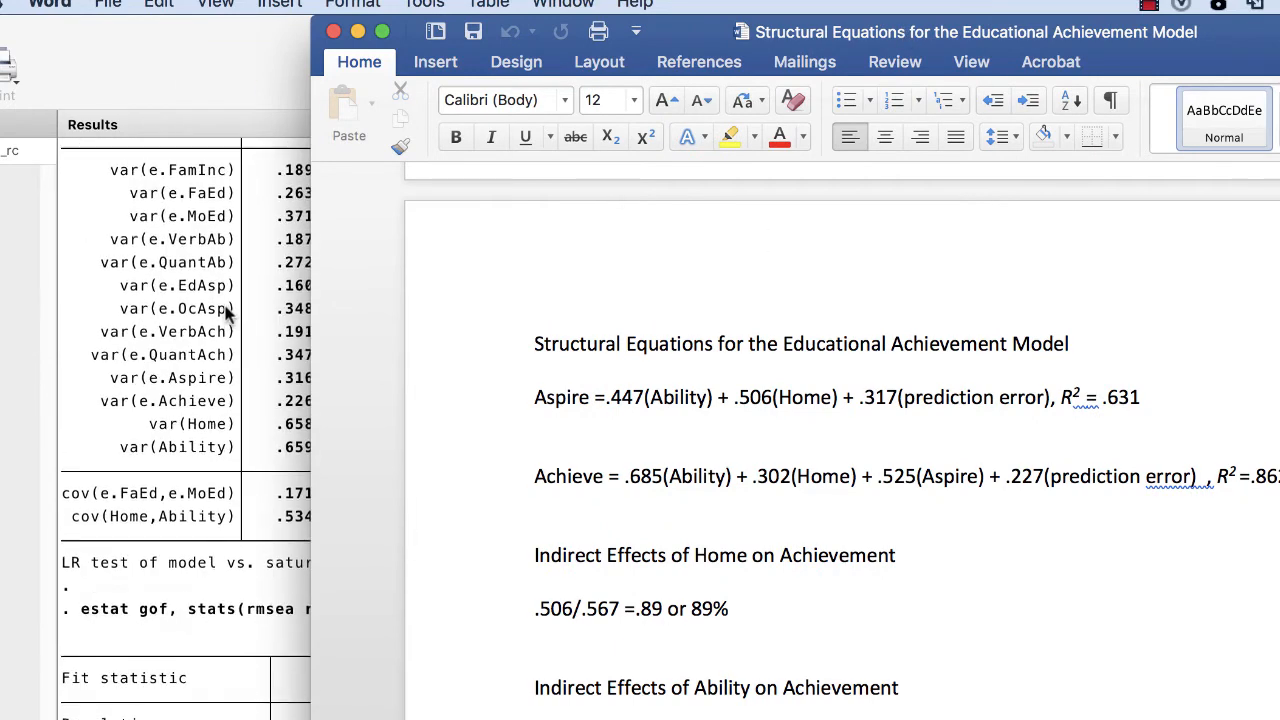
scroll(211, 330, "up", 10)
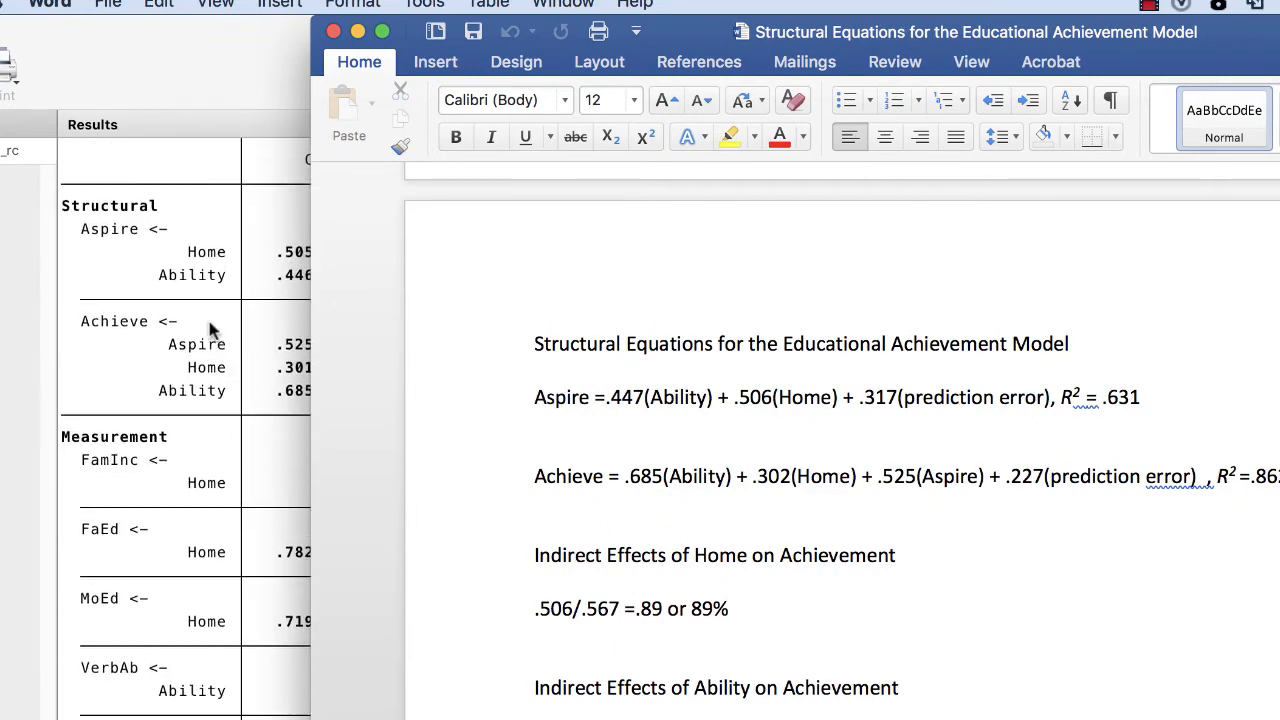
left_click(636, 32)
left_click(667, 47)
left_click_drag(684, 30, 726, 30)
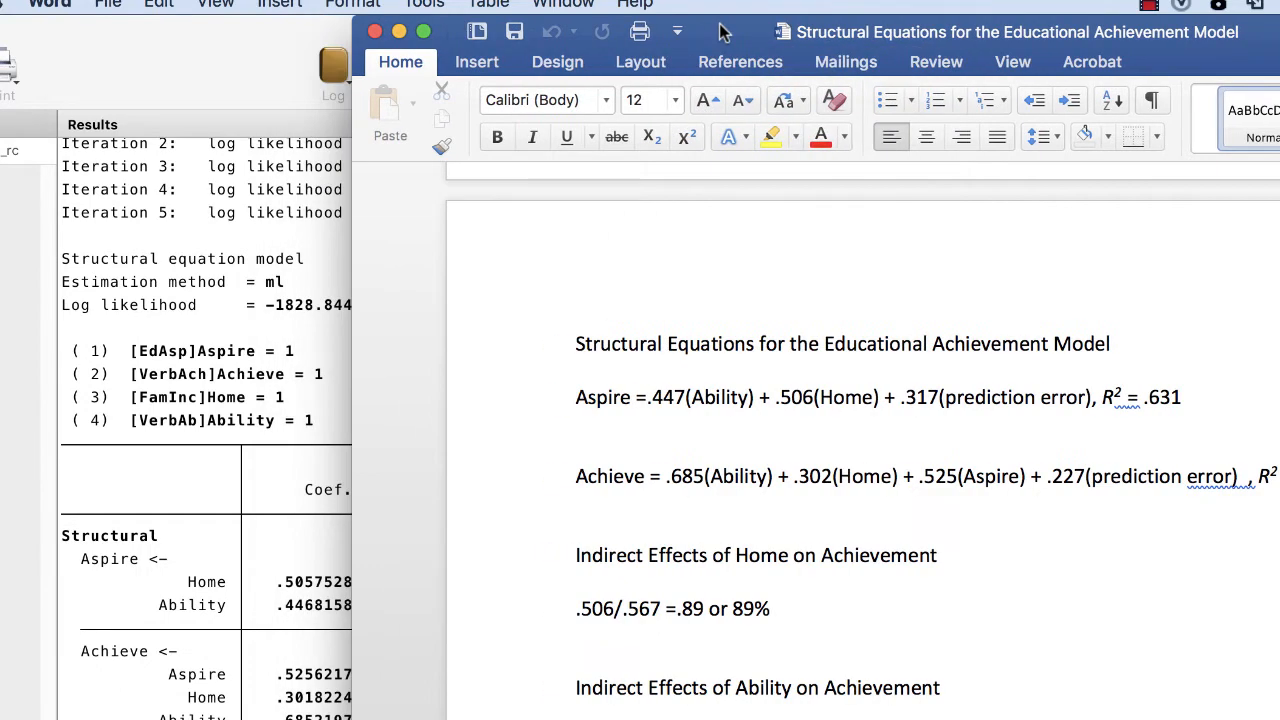
left_click_drag(847, 37, 893, 37)
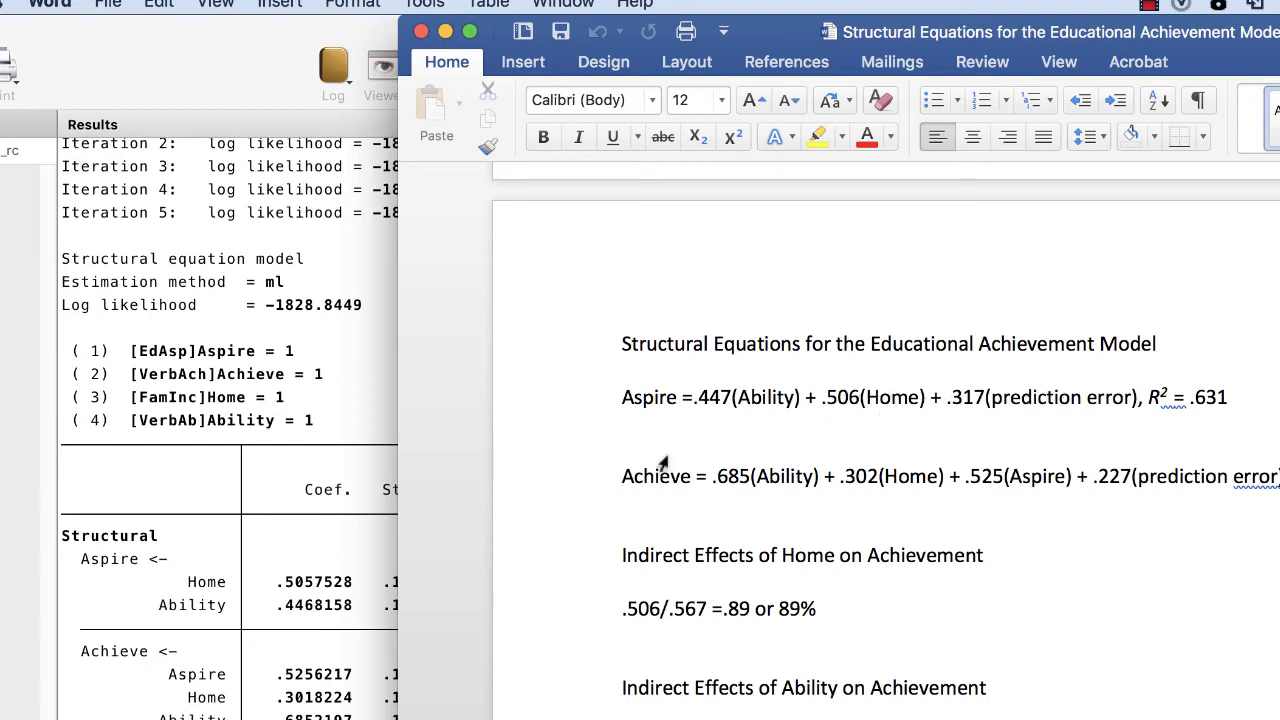
Return to the equation-level goodness-of-fit table and arrange both windows to compare its R-squared column with the Aspire and Achieve equations.
scroll(213, 590, "down", 5)
scroll(213, 590, "down", 15)
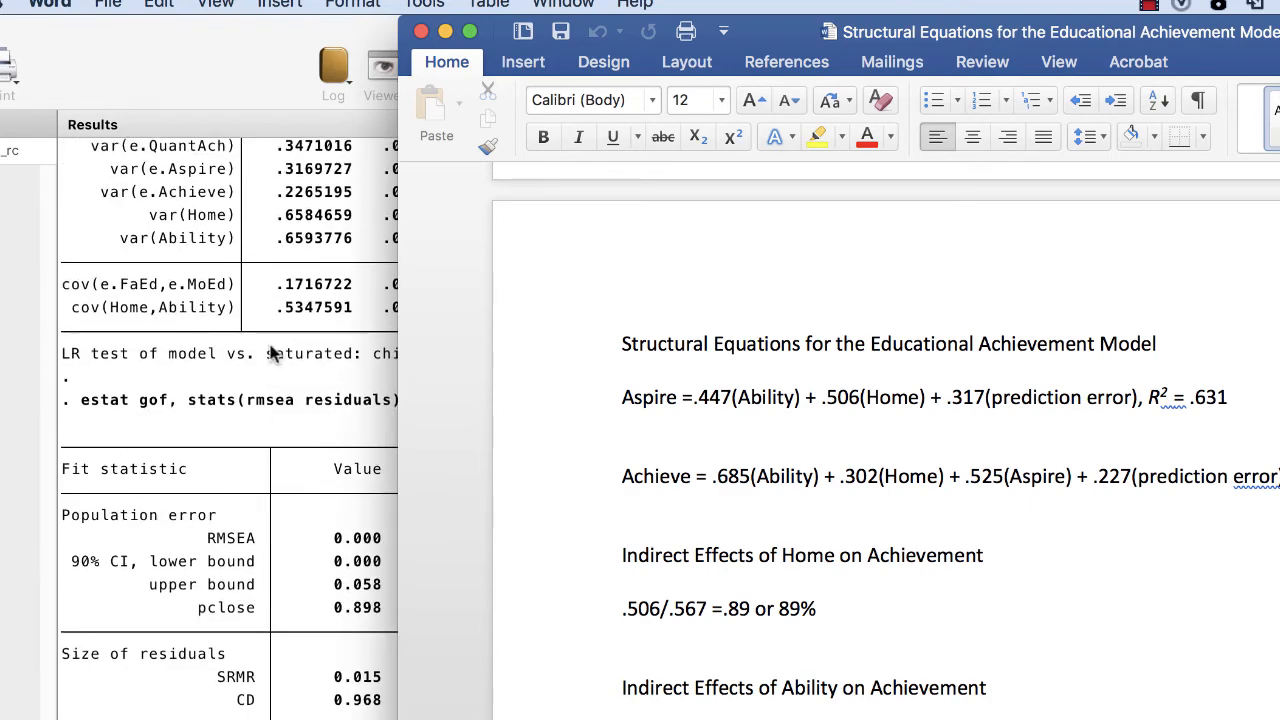
scroll(266, 360, "down", 10)
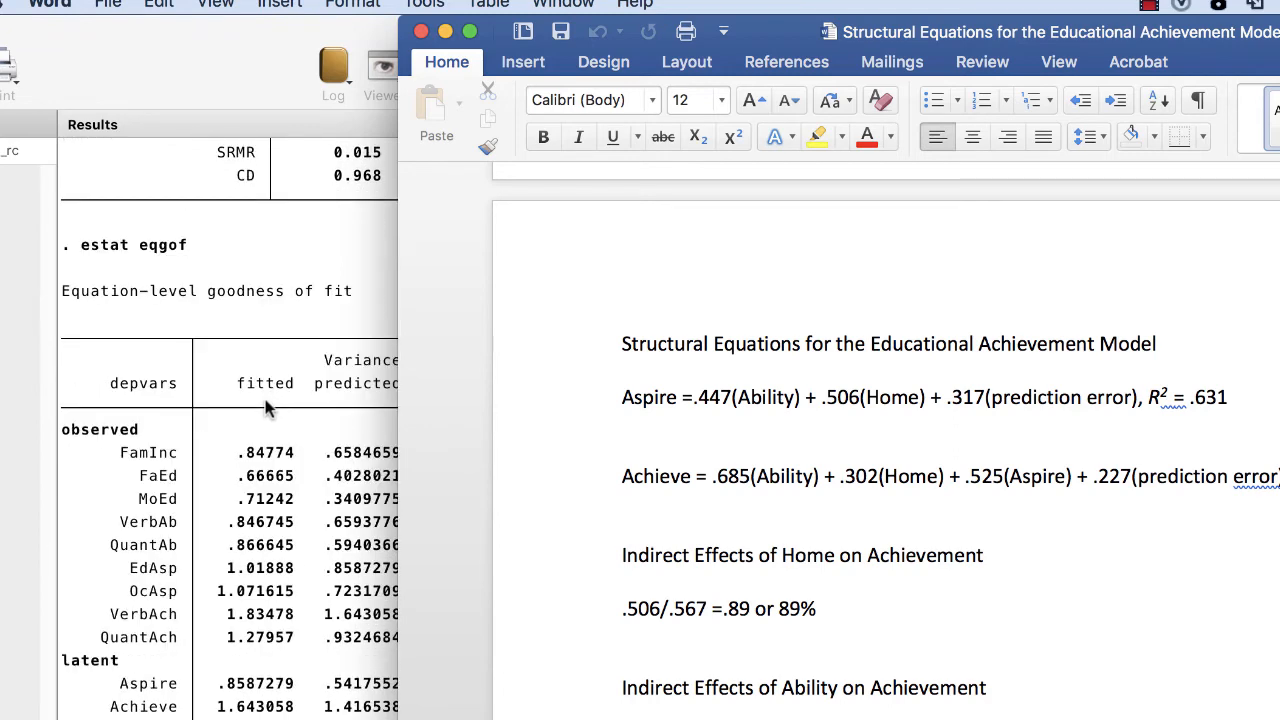
left_click_drag(764, 27, 1118, 95)
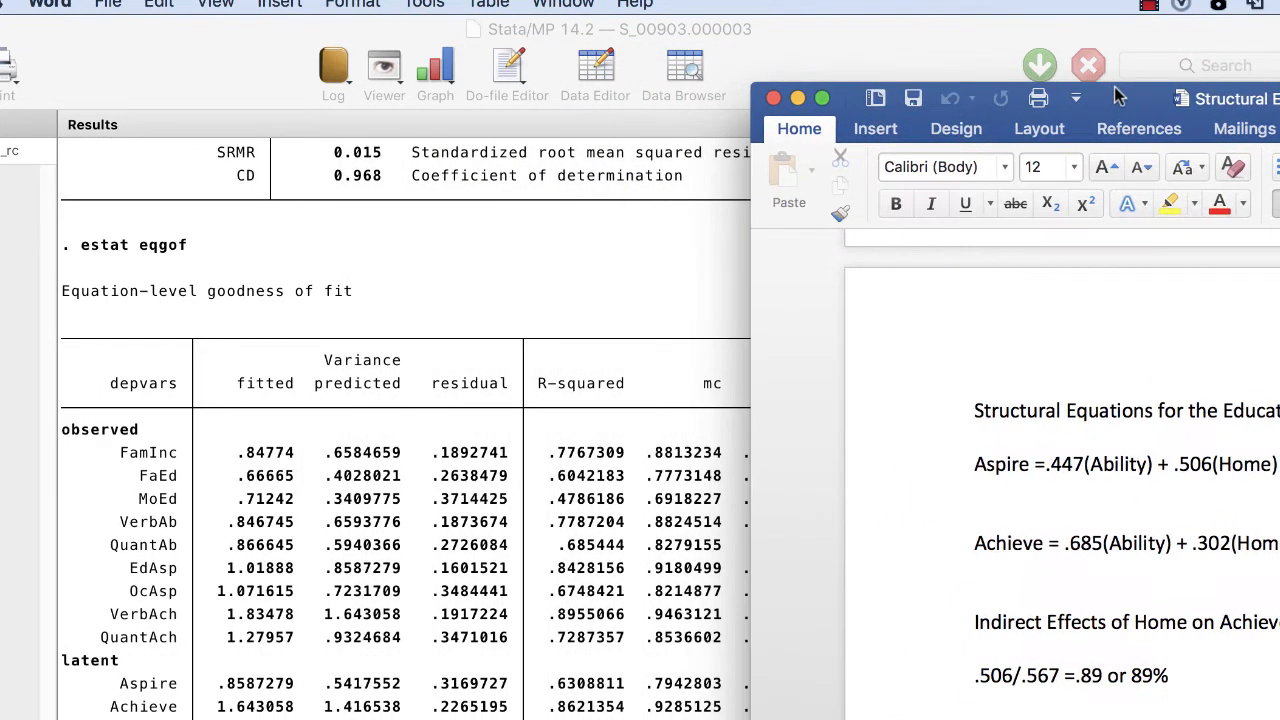
left_click_drag(705, 38, 615, 4)
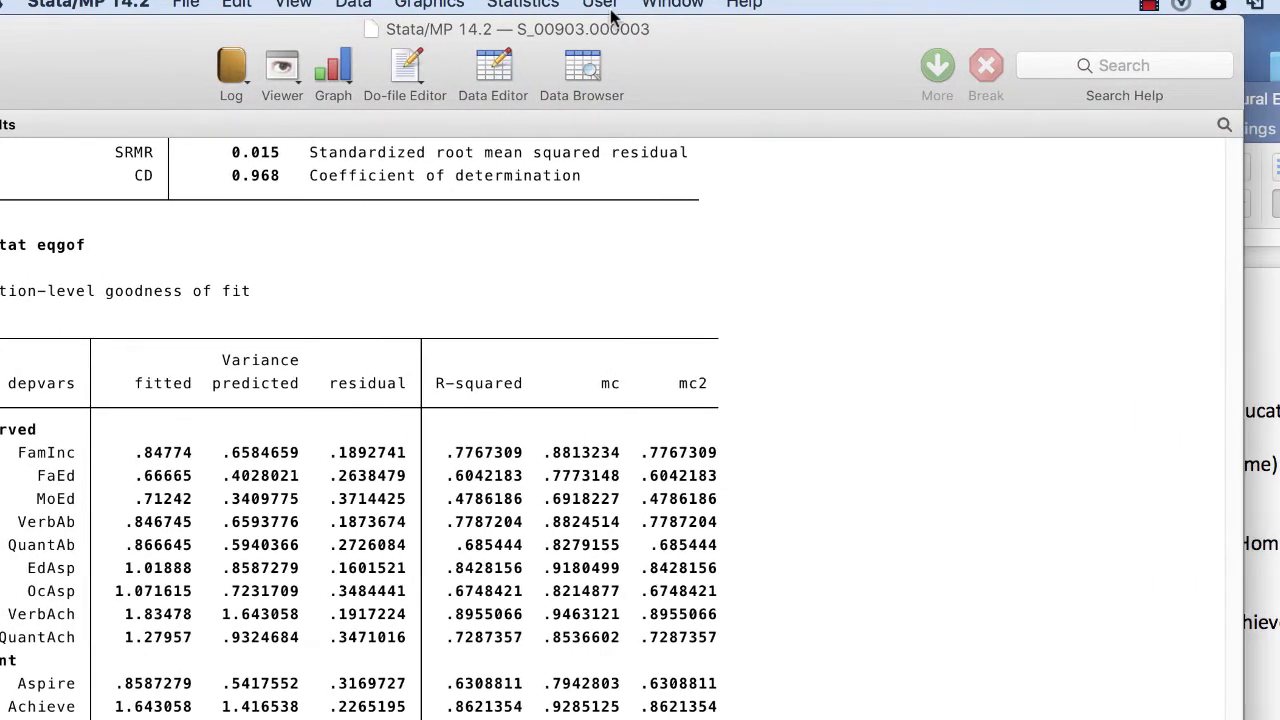
left_click_drag(1278, 103, 1139, 109)
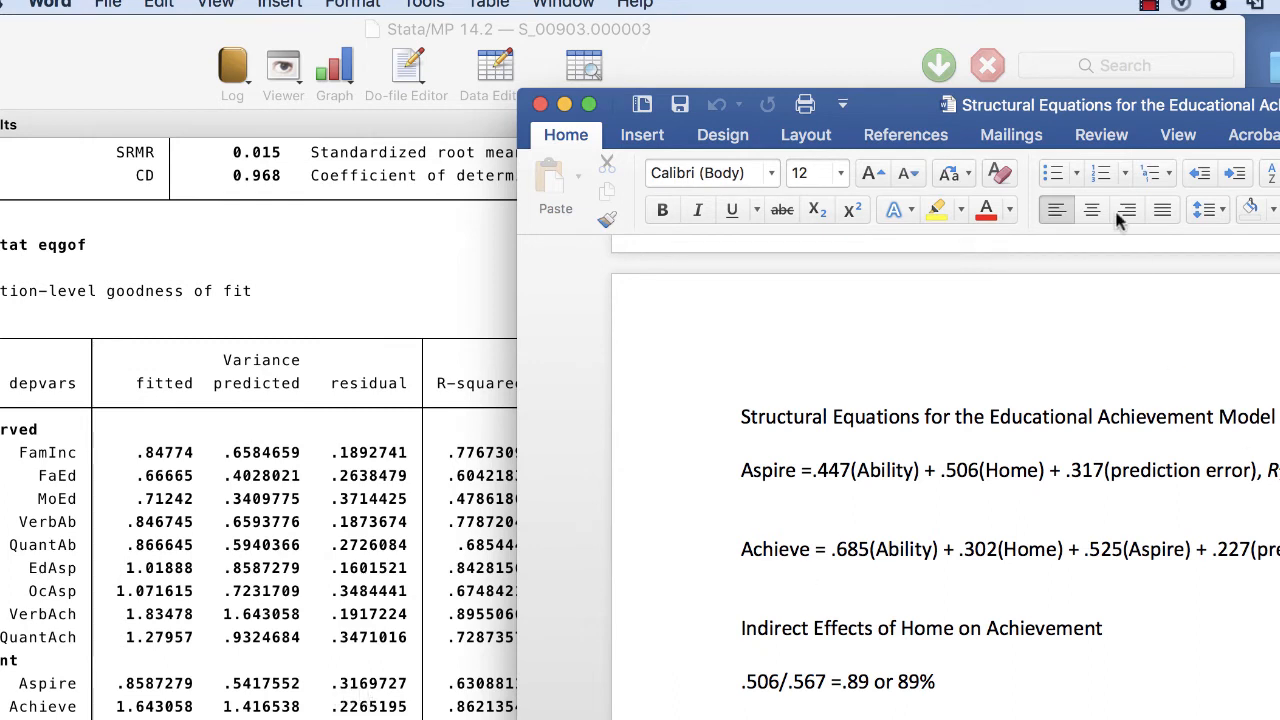
left_click_drag(1020, 104, 1050, 46)
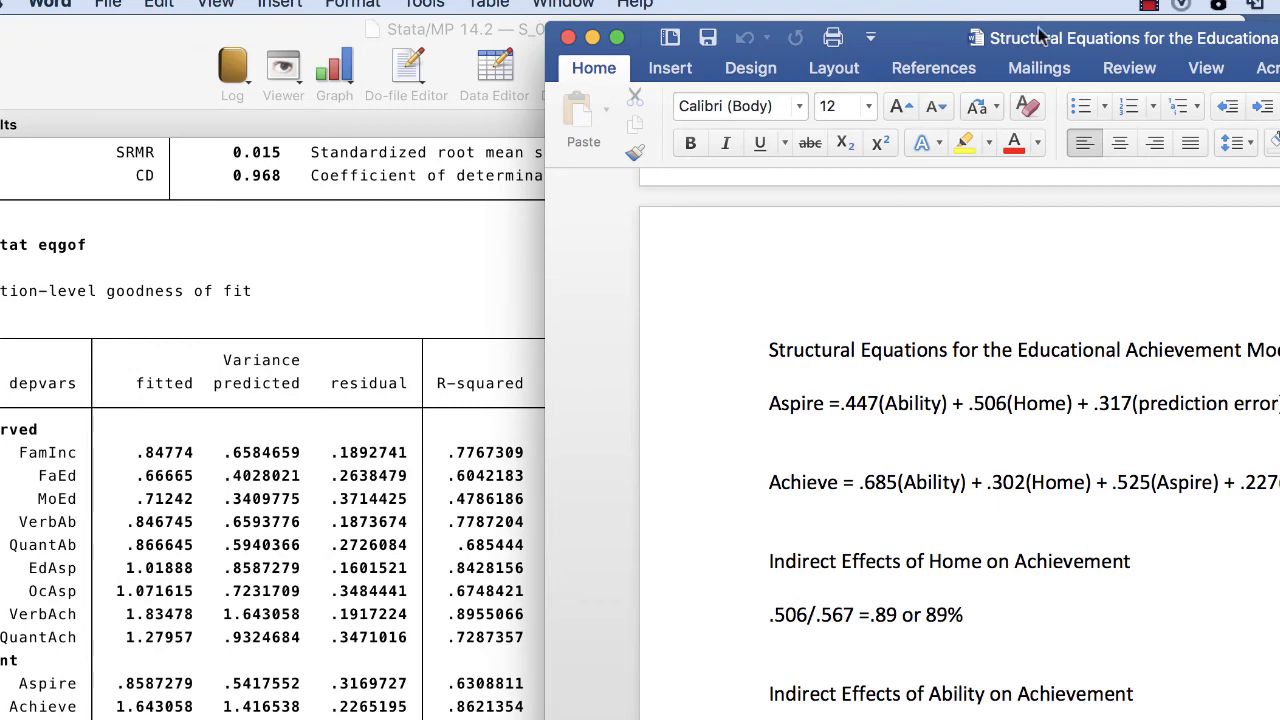
Narrow the Stata window and place the Word equations beside the model's structural coefficients to compare the Aspire and Achieve paths.
left_click_drag(1050, 41, 845, 35)
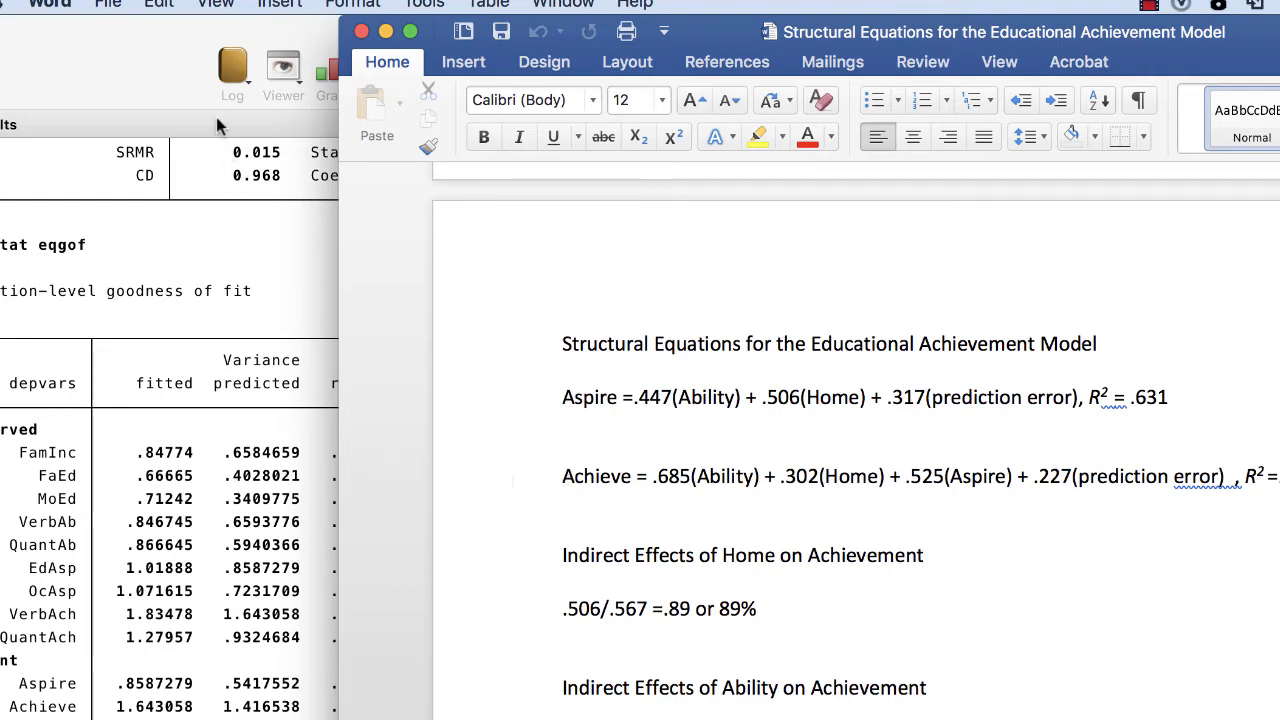
scroll(190, 285, "up", 8)
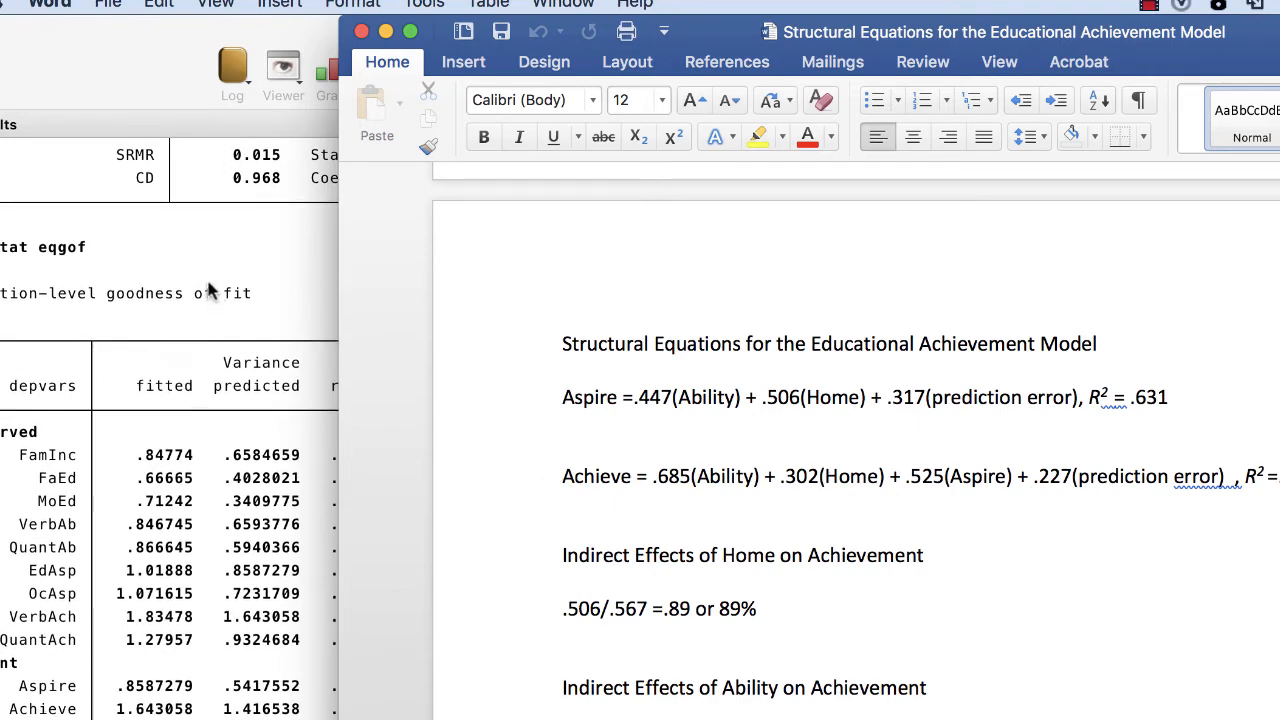
scroll(190, 285, "up", 15)
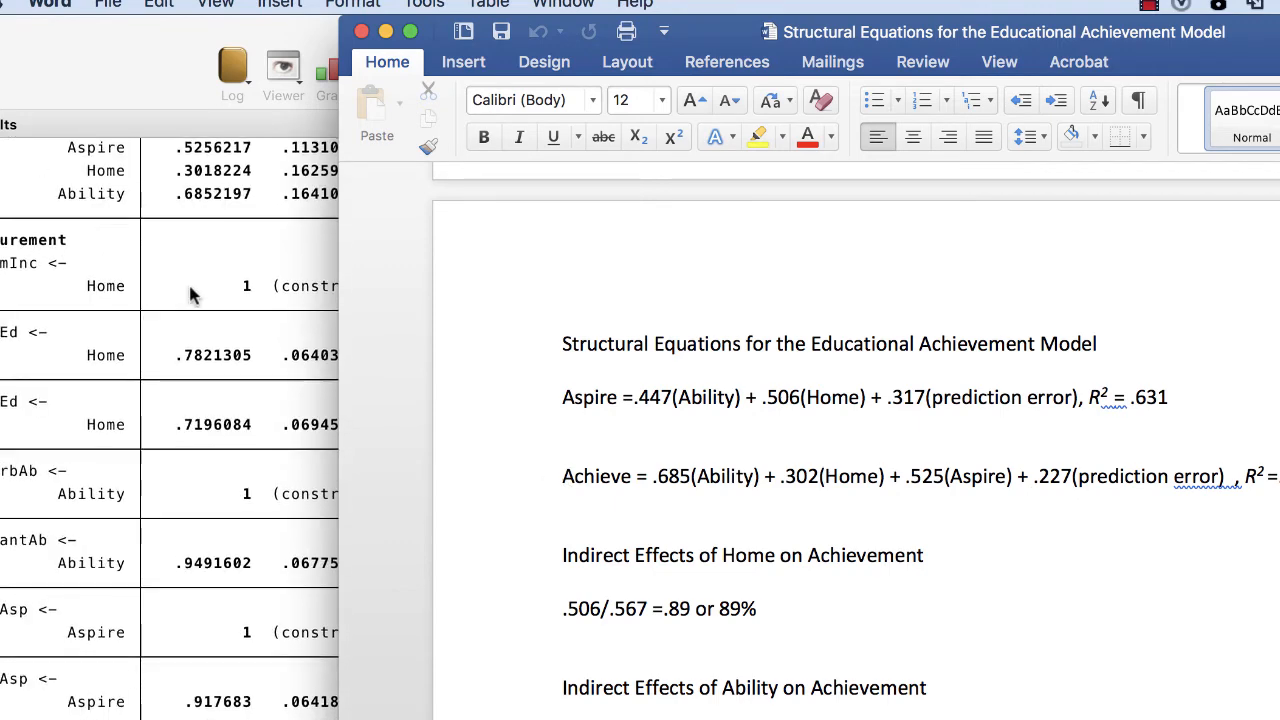
left_click_drag(150, 75, 246, 62)
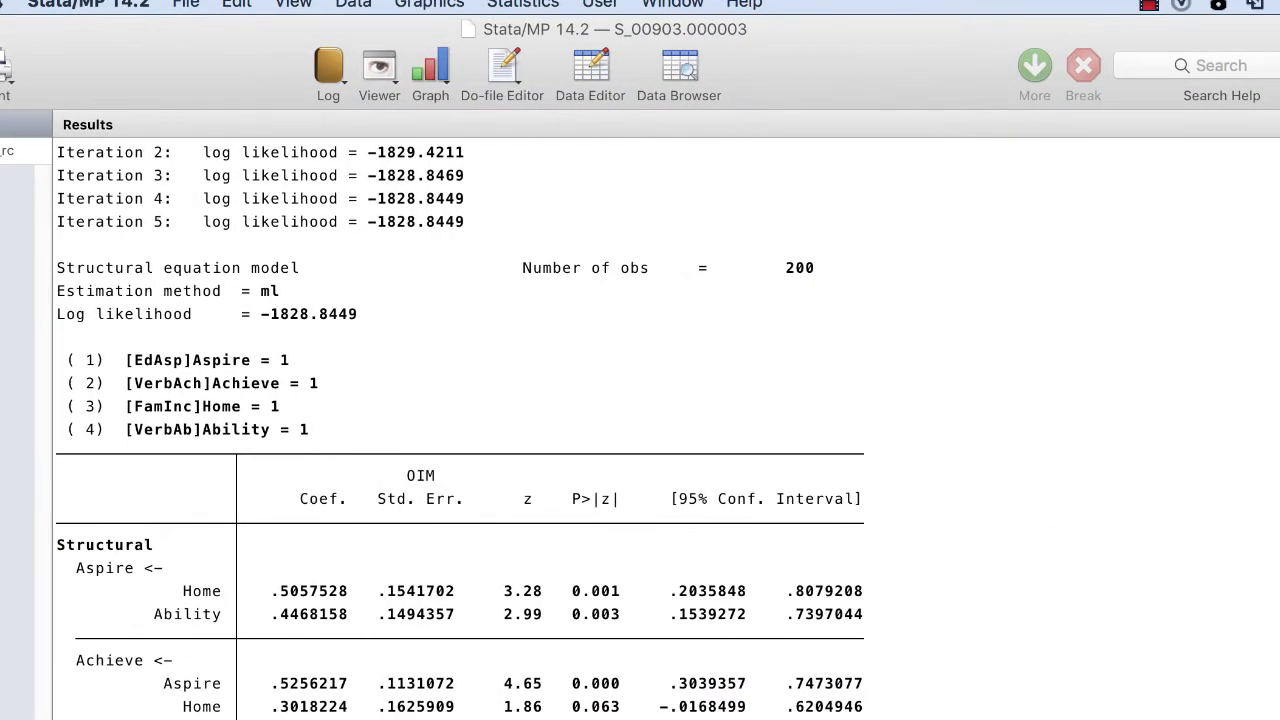
left_click_drag(1279, 620, 868, 452)
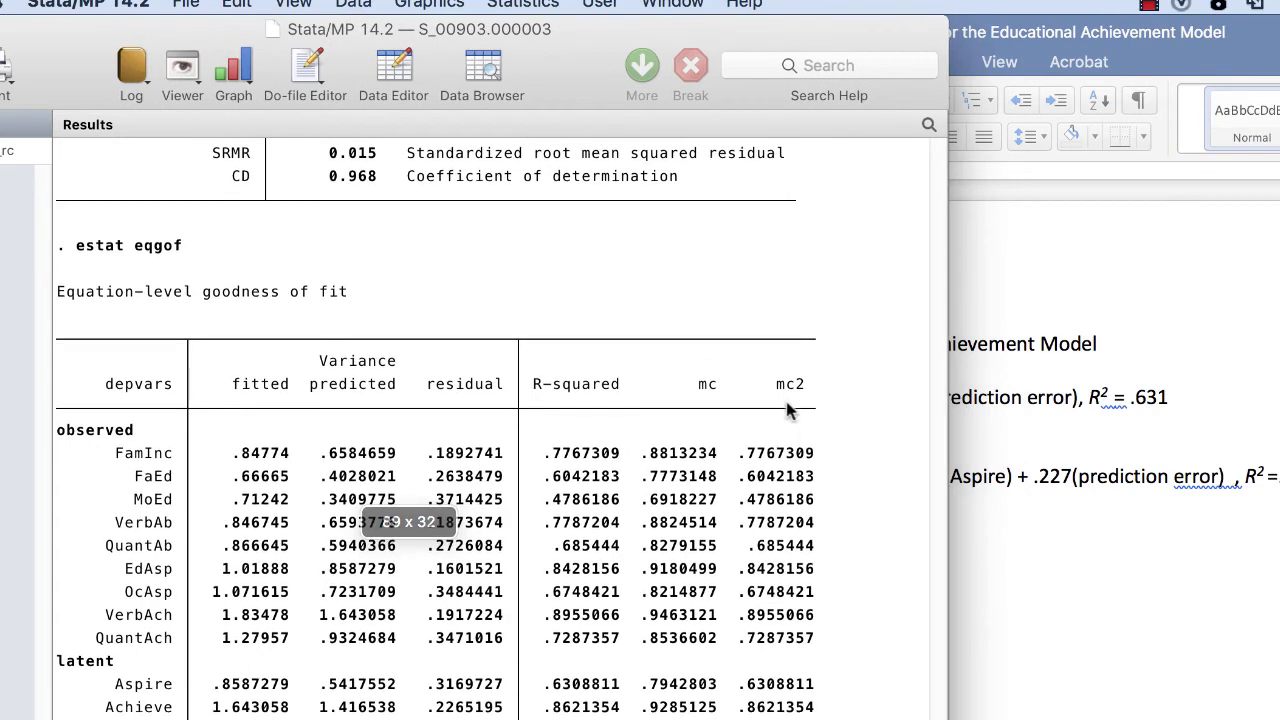
scroll(765, 395, "up", 20)
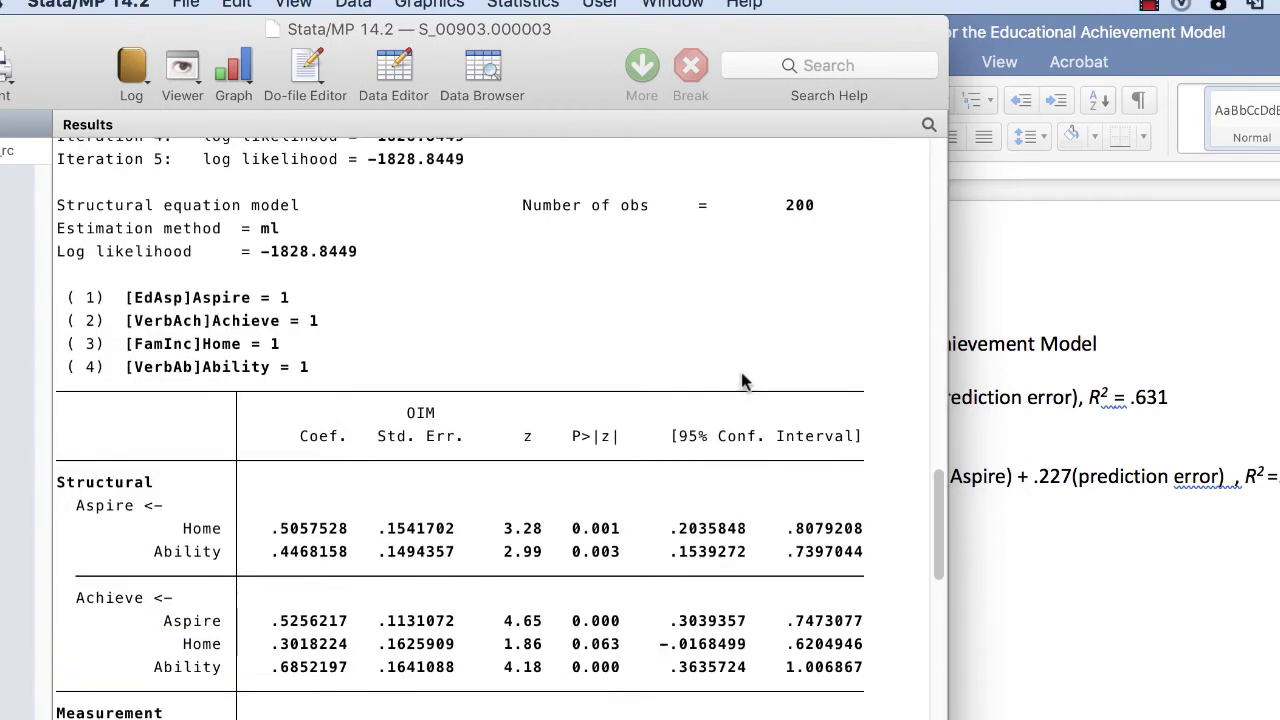
left_click(1160, 380)
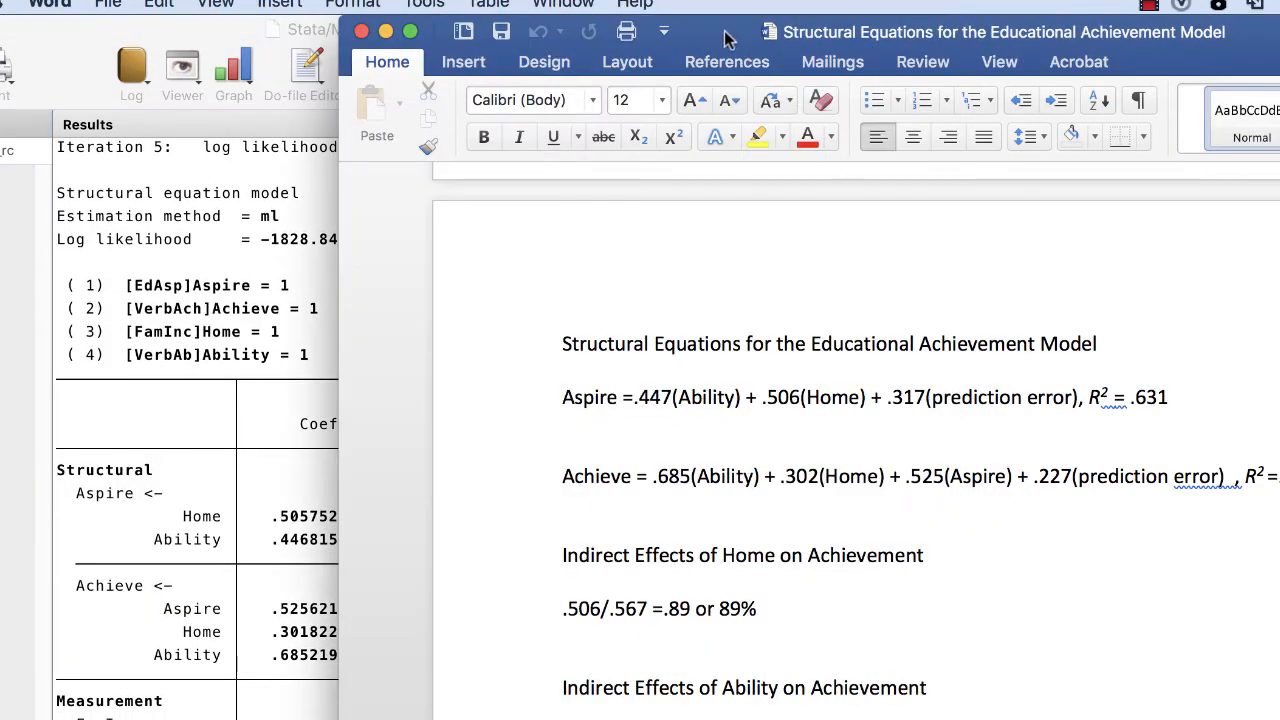
left_click_drag(727, 38, 727, 84)
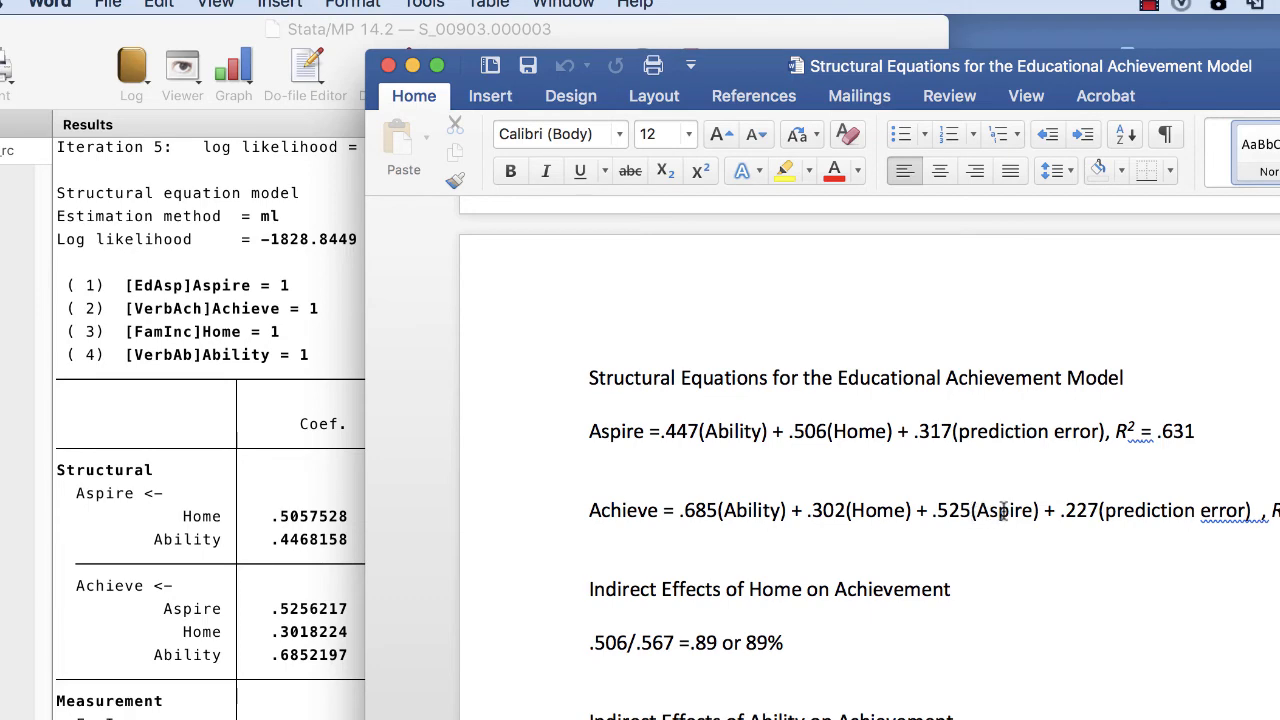
Go back to the eqgof table and shift the Word window to compare its residual variances and R-squared values with the written equations.
scroll(143, 616, "down", 1)
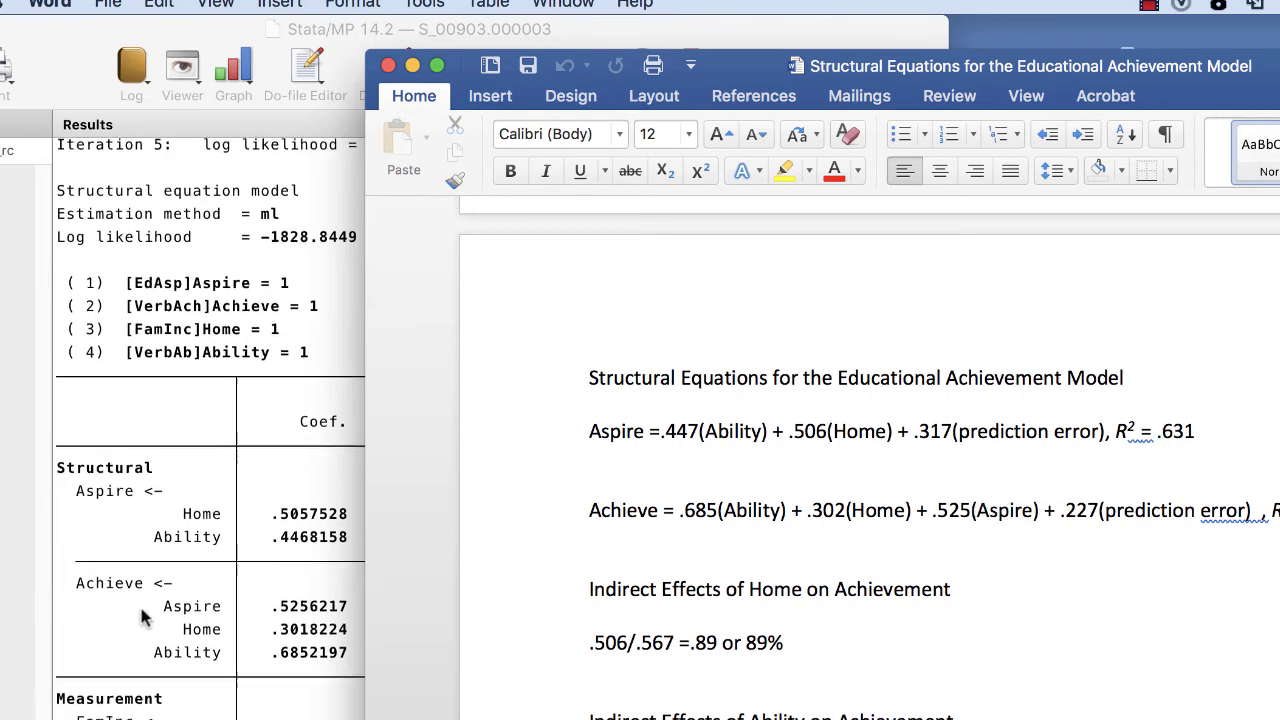
scroll(143, 616, "down", 20)
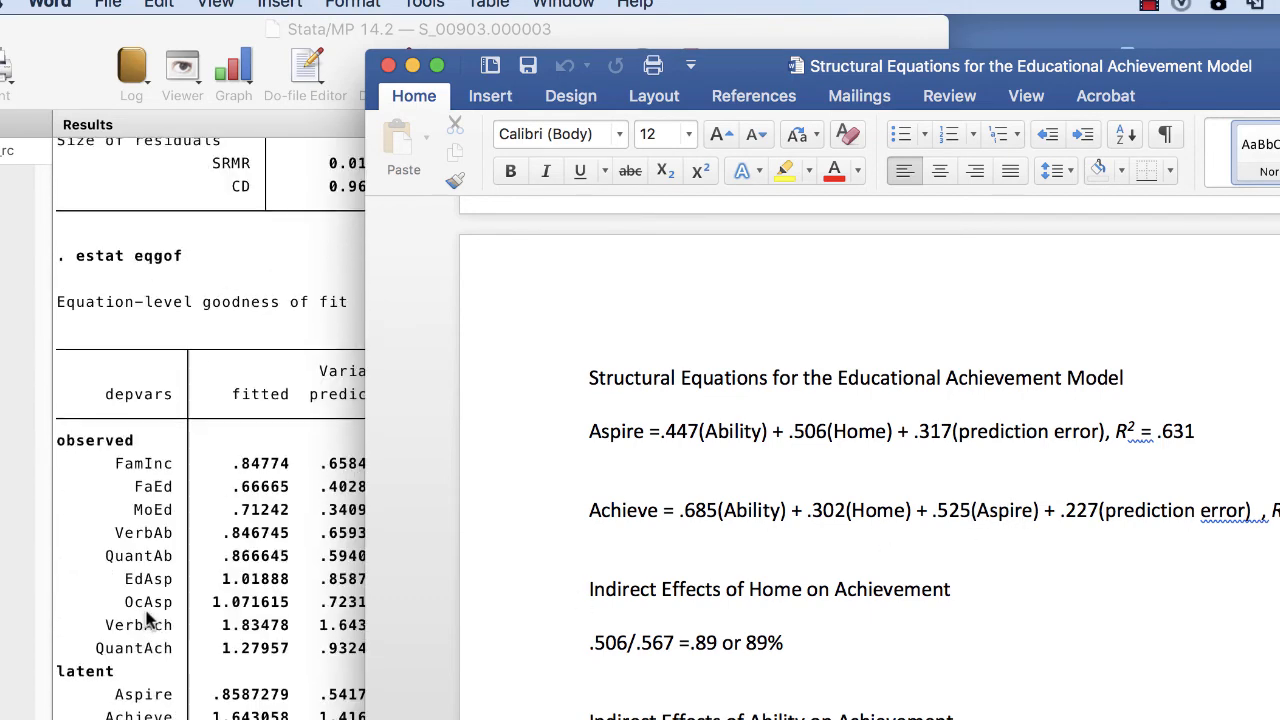
scroll(145, 620, "down", 1)
left_click_drag(734, 73, 1082, 86)
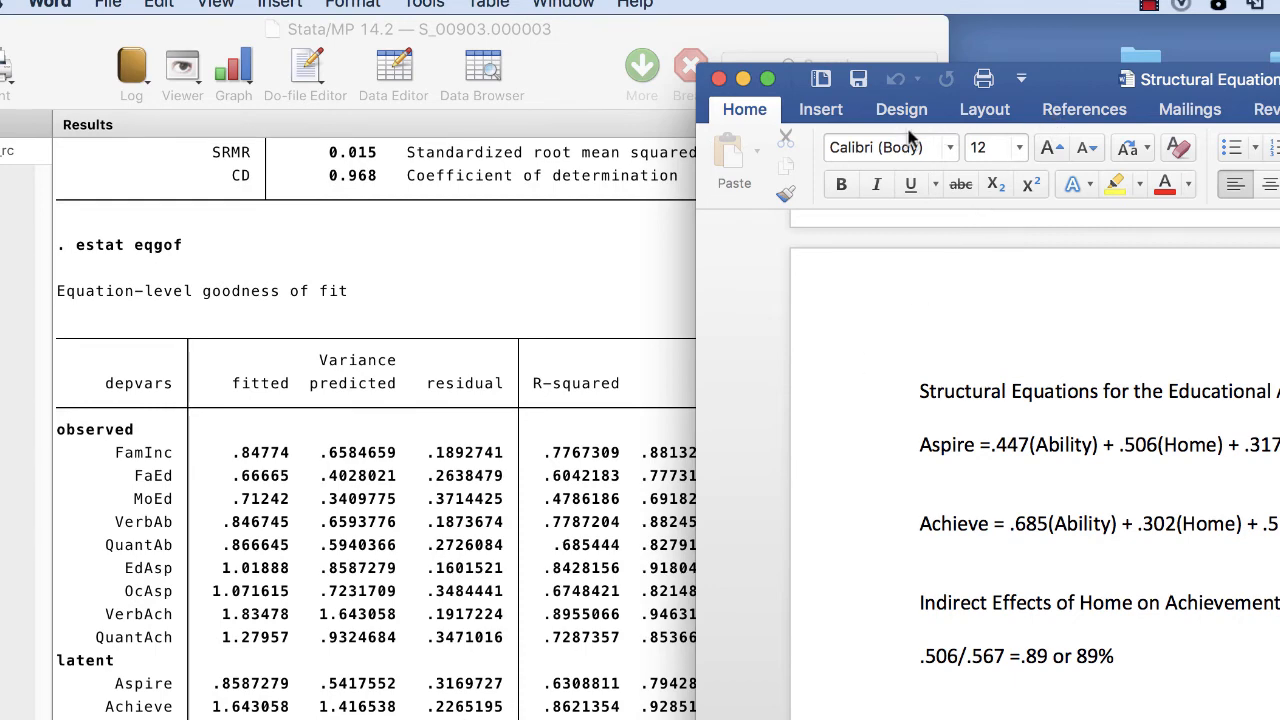
left_click_drag(1088, 90, 769, 115)
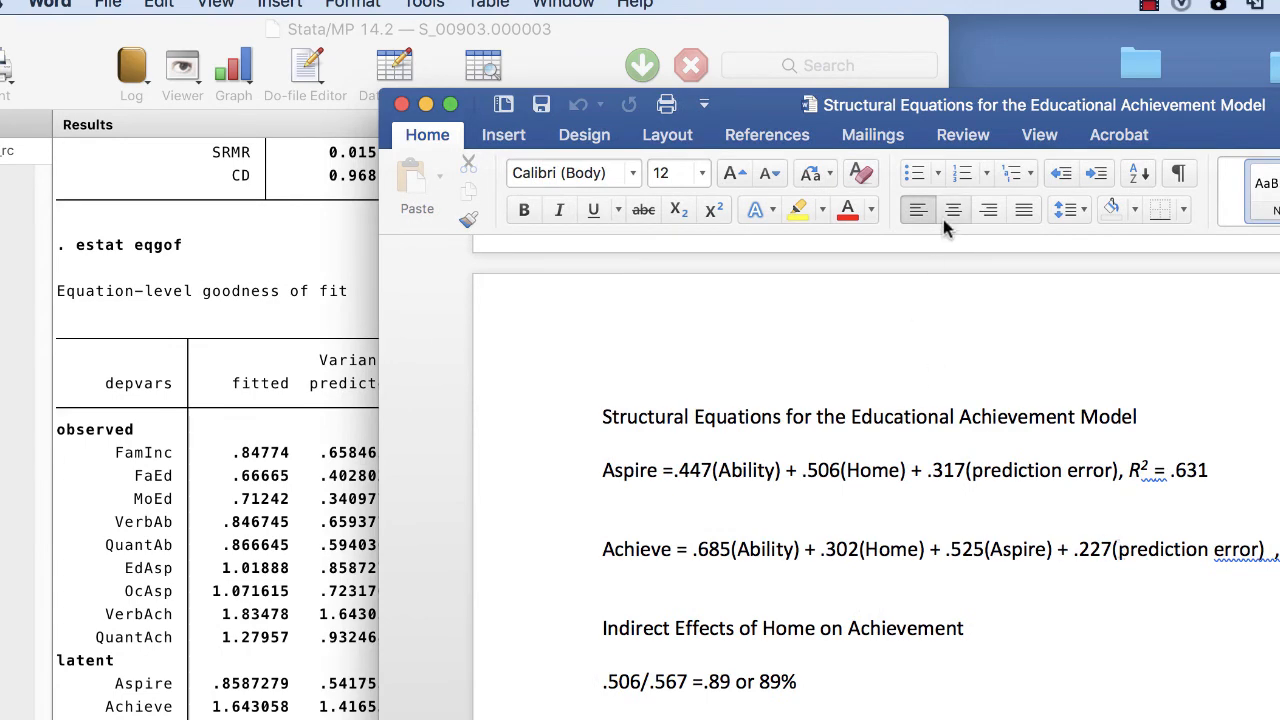
left_click_drag(999, 111, 1279, 206)
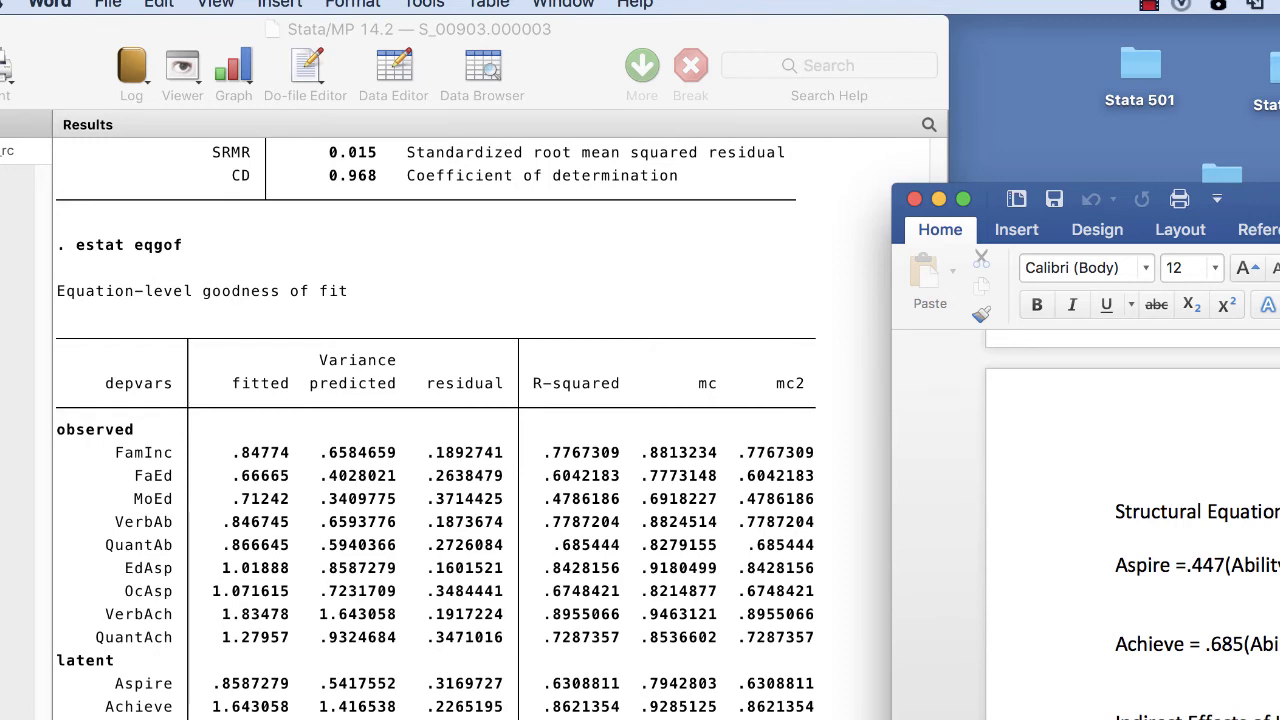
Minimize the Word document, then reposition and widen the Stata window so the command history and full results are visible.
left_click(940, 200)
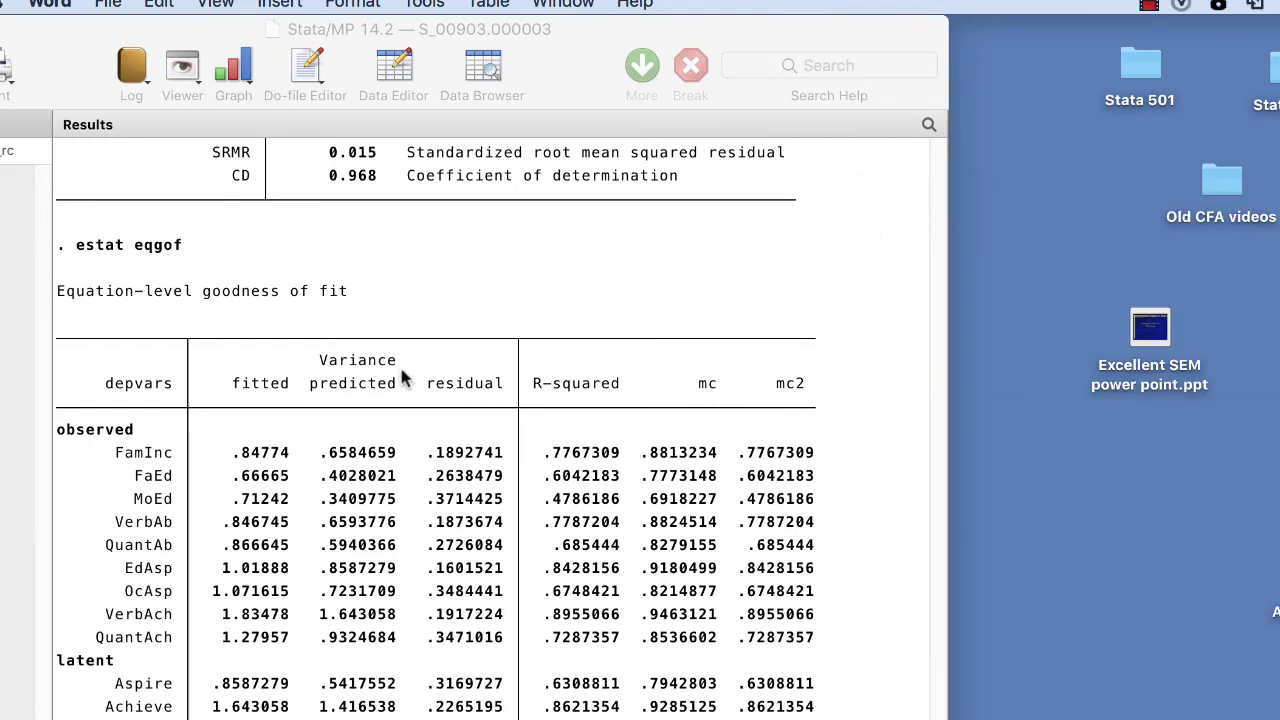
left_click_drag(584, 37, 780, 30)
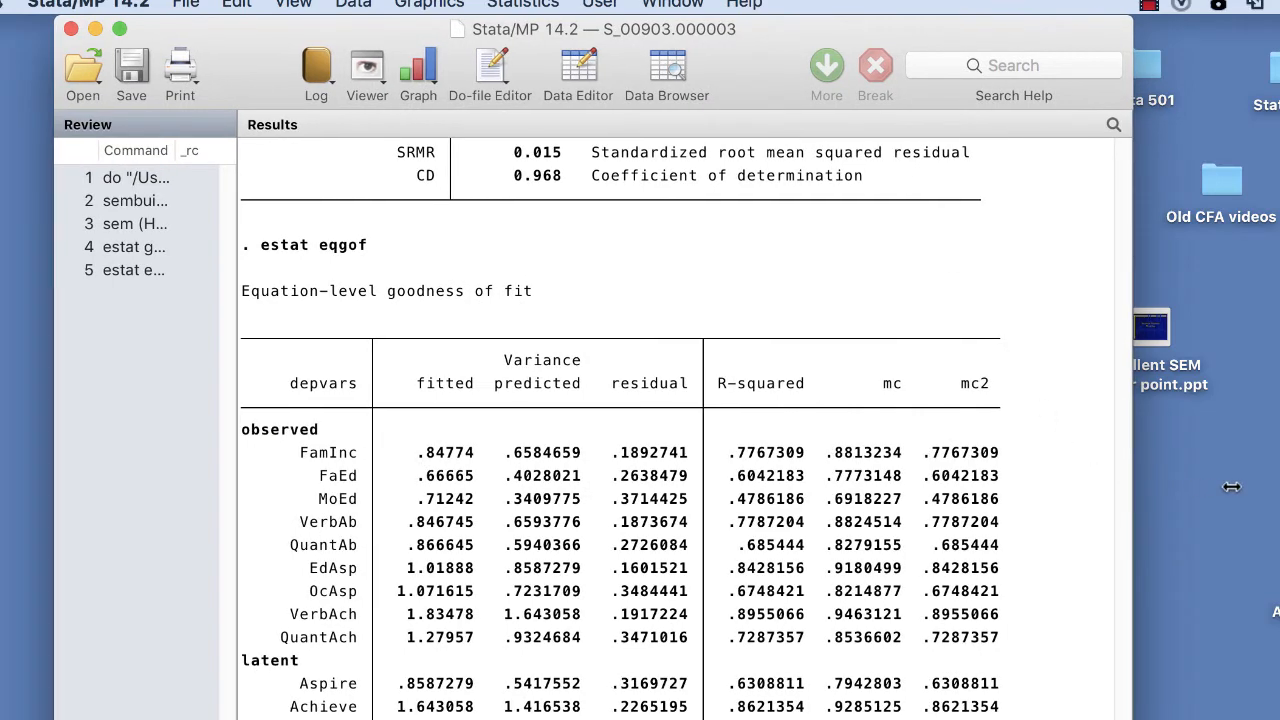
left_click_drag(1132, 480, 1249, 480)
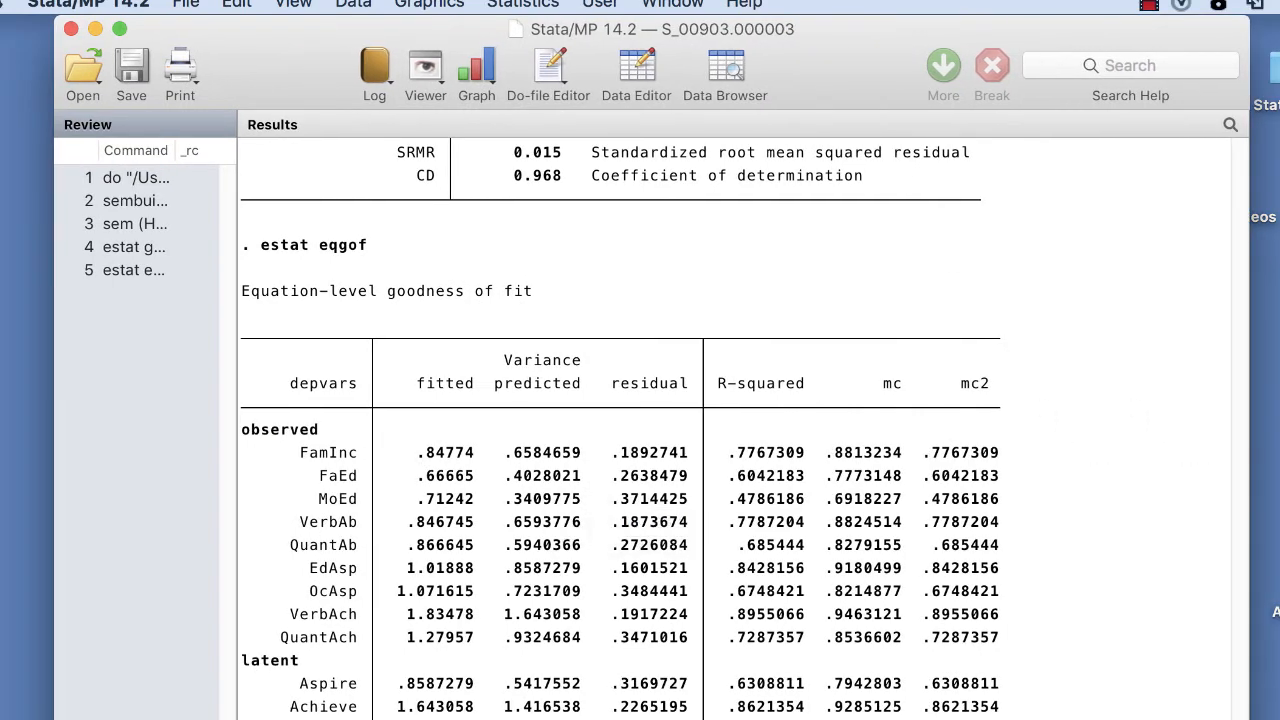
Bring back the Word document to examine the path diagram of the Educational Achievement Model, and minimize it.
left_click(1125, 718)
left_click_drag(1248, 205, 473, 82)
scroll(766, 234, "down", 10)
scroll(822, 368, "up", 5)
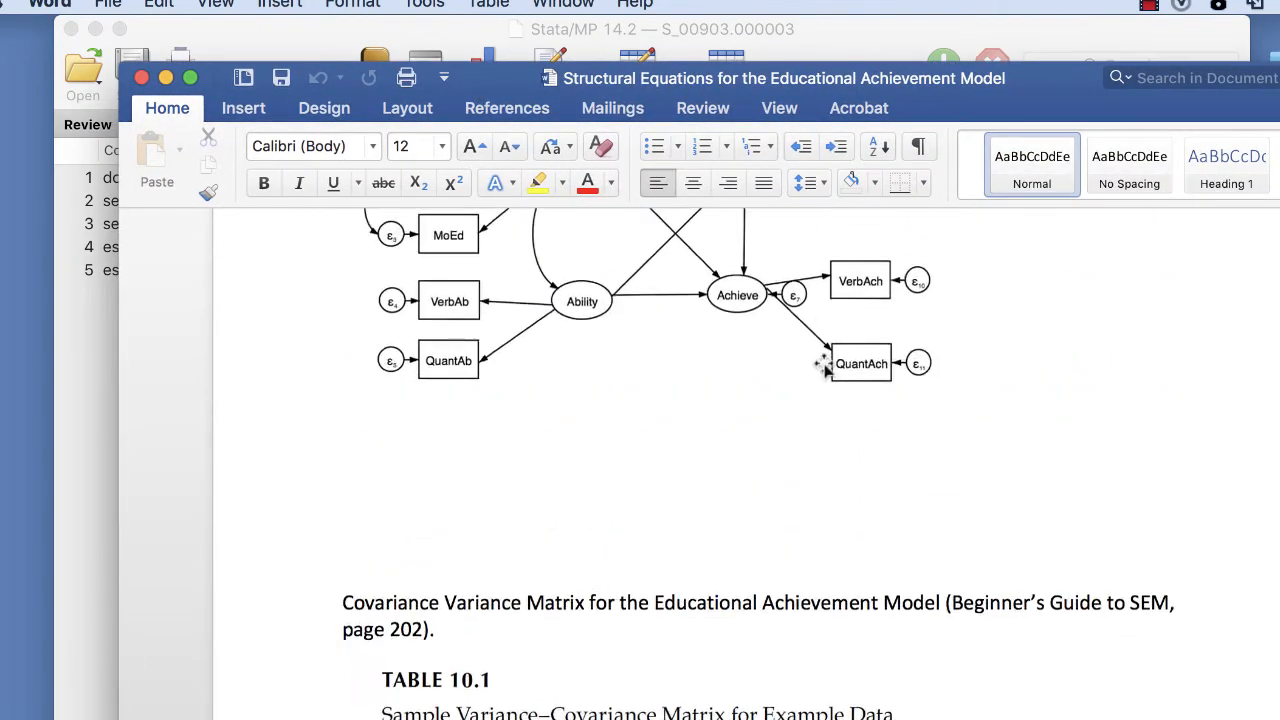
scroll(822, 368, "up", 5)
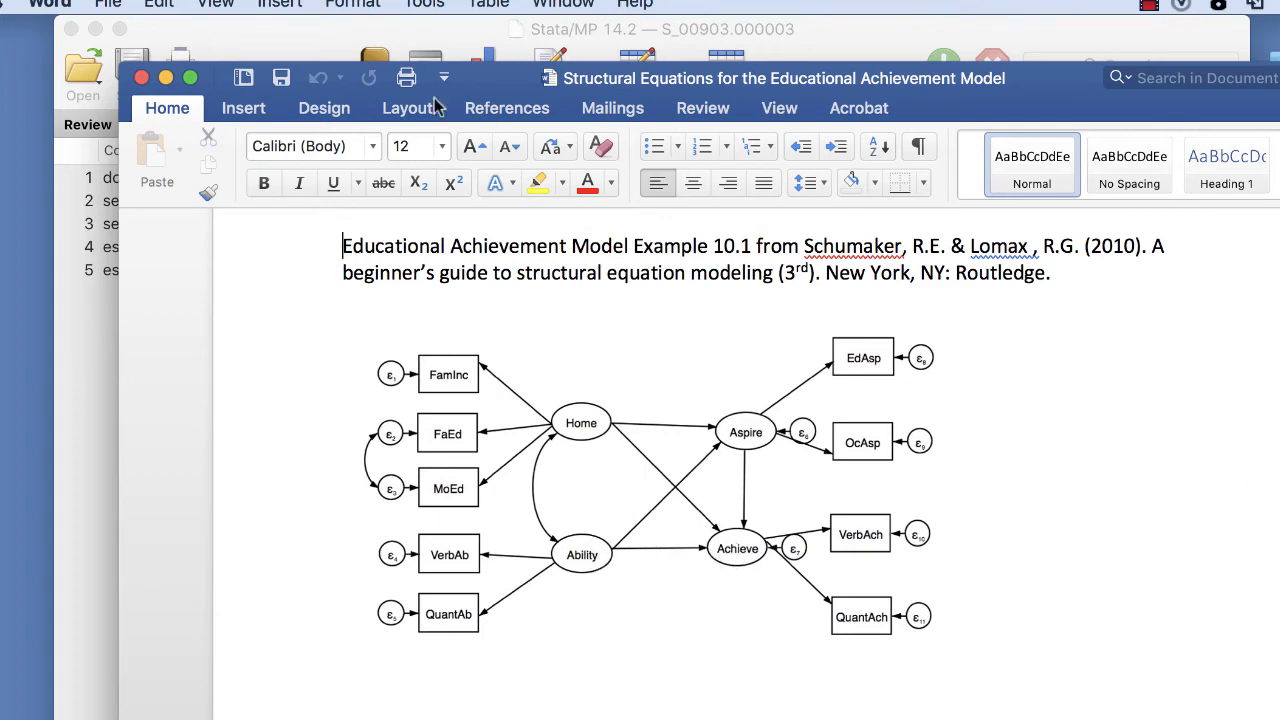
left_click(166, 78)
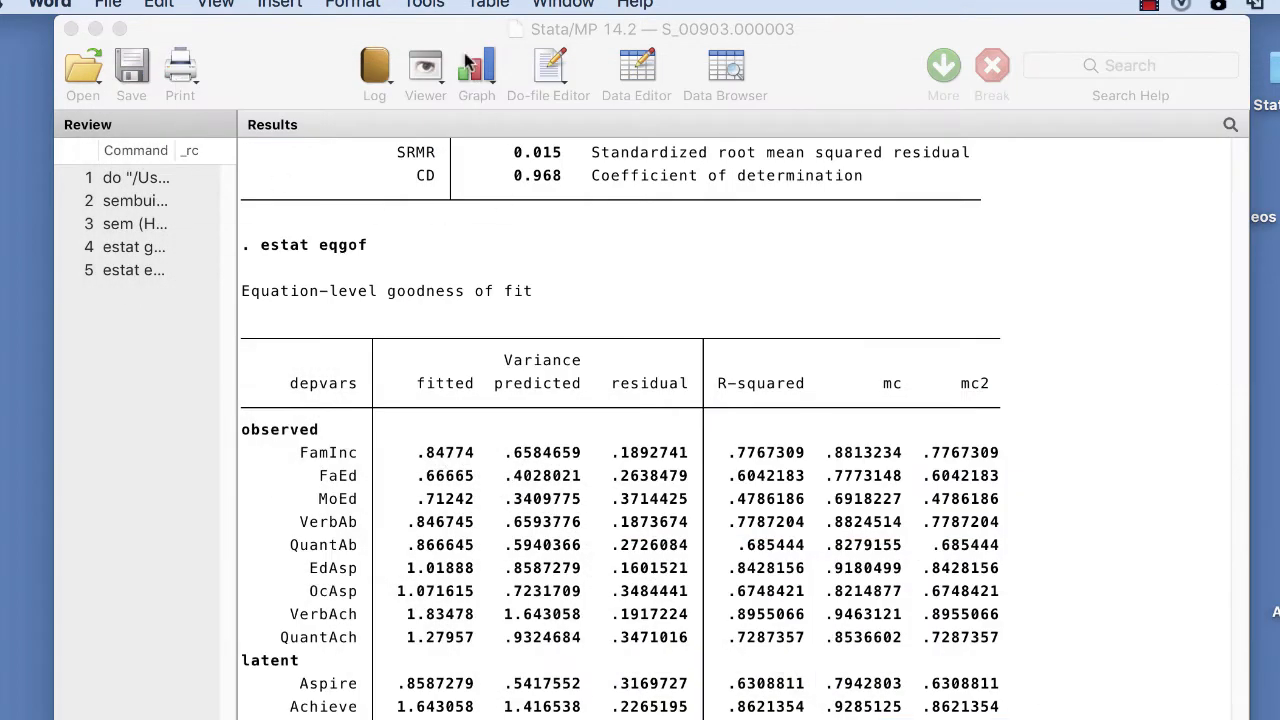
Run the report of direct, indirect and total effects (estat teffects) for the estimated model with the default options.
left_click(541, 30)
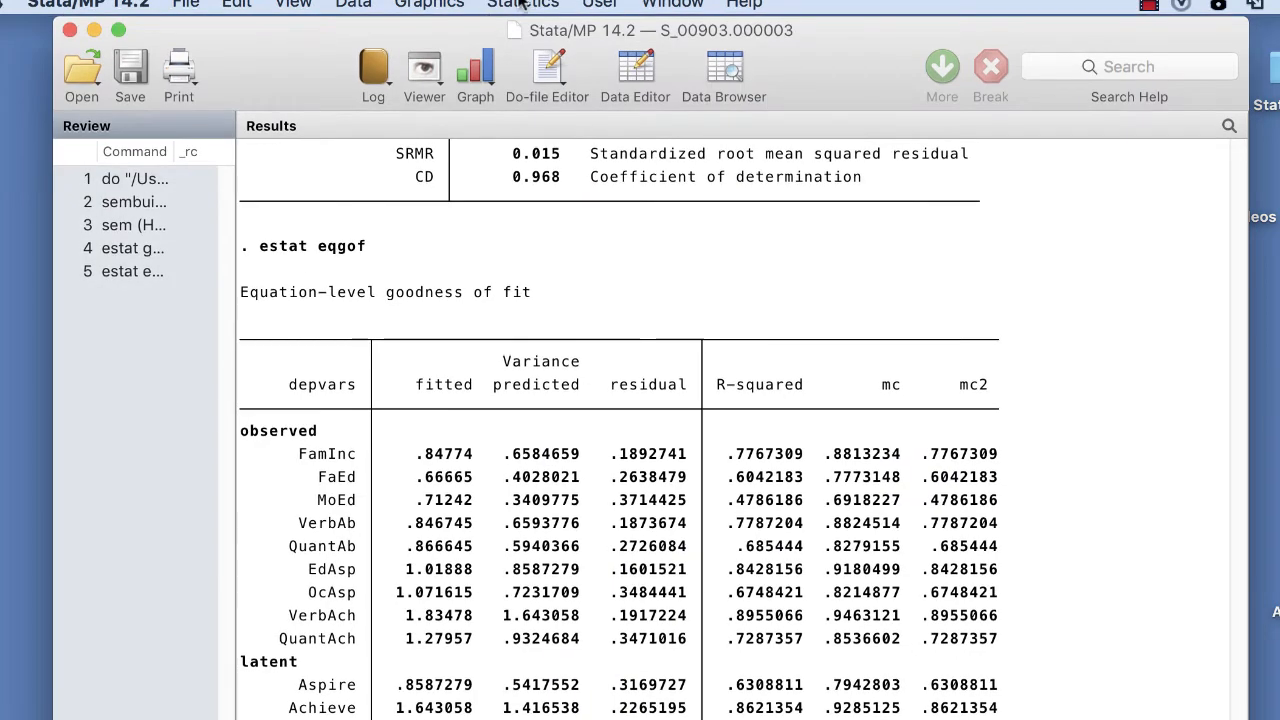
left_click(522, 4)
mouse_move(628, 565)
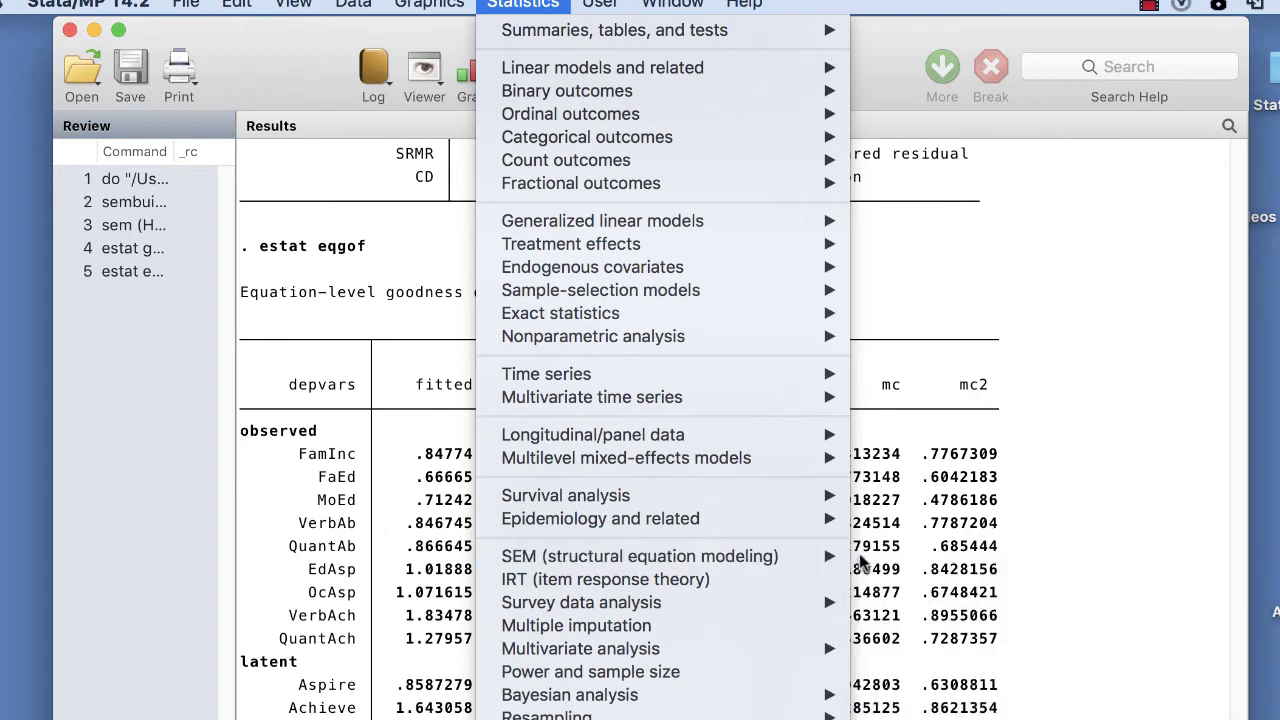
mouse_move(900, 596)
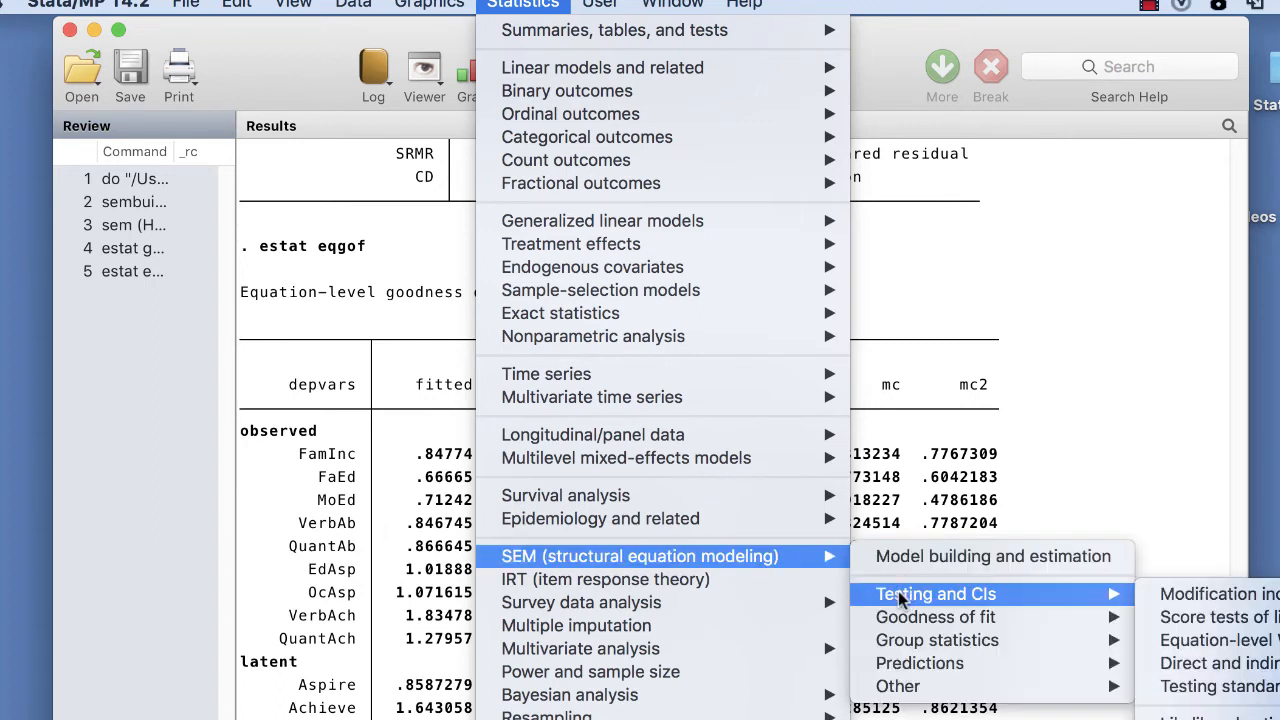
left_click(1182, 665)
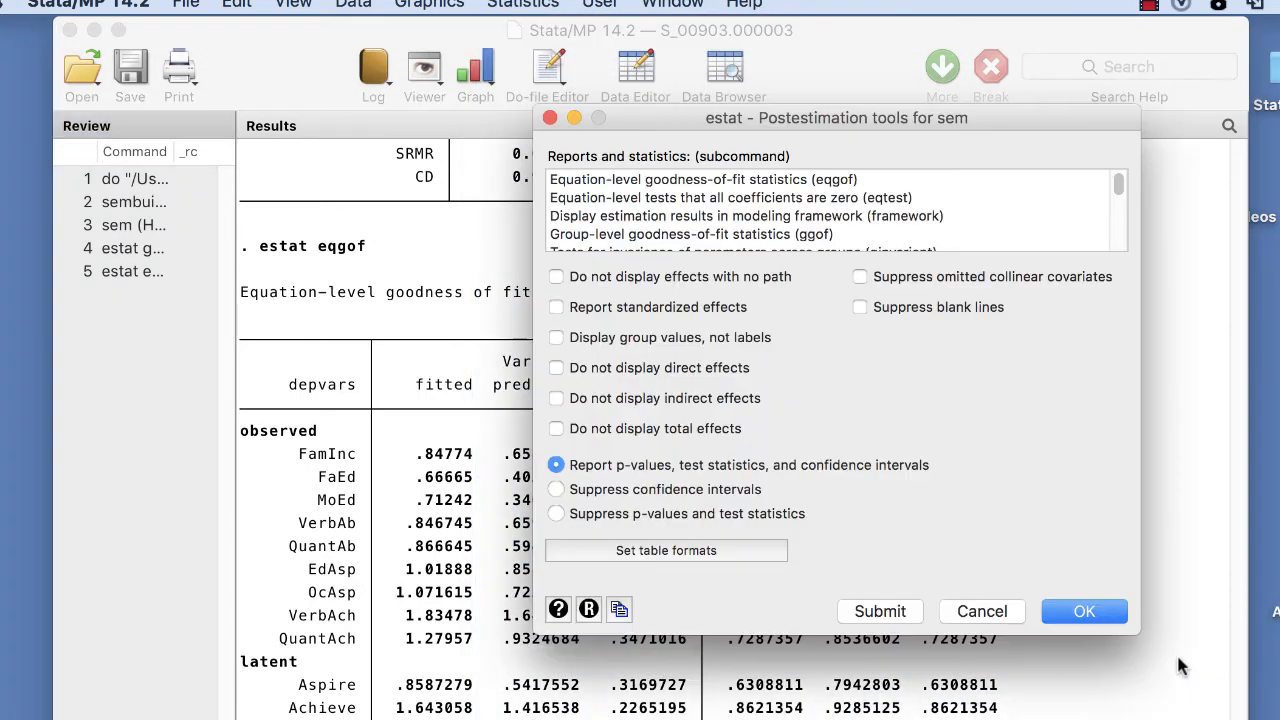
left_click(1062, 616)
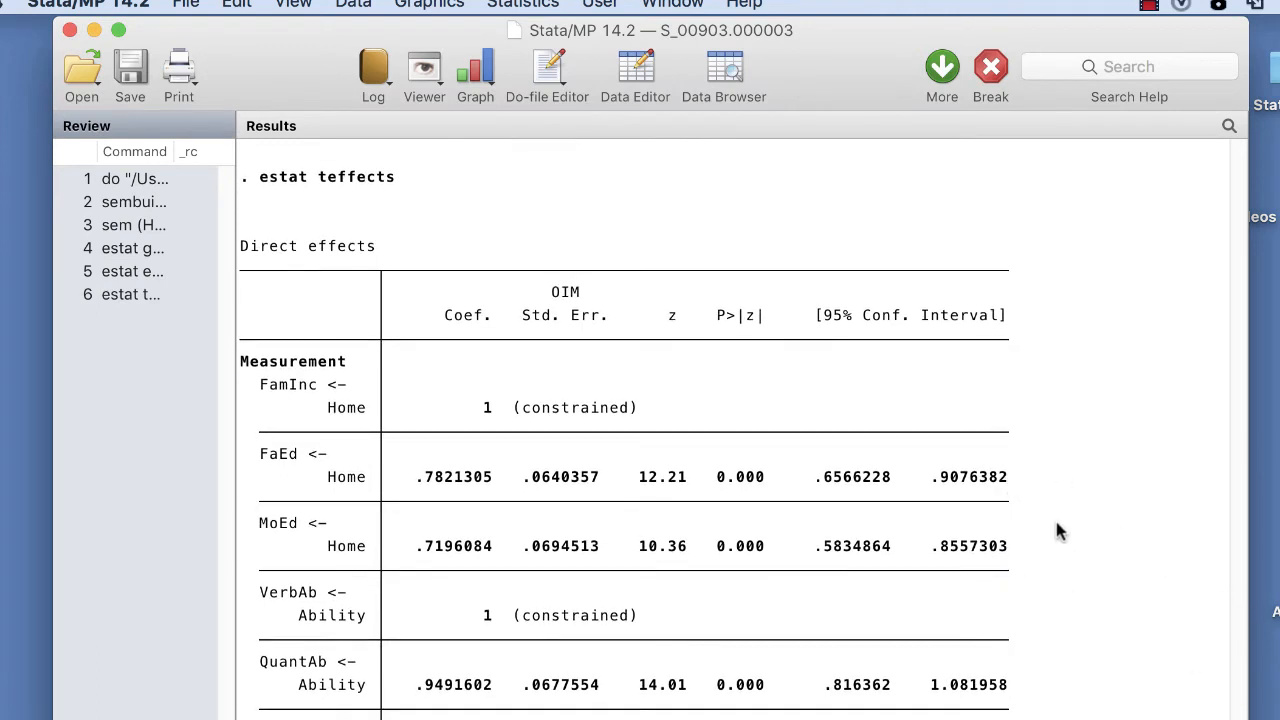
Examine the direct effects table from the measurement paths through the structural paths to Aspire and Achieve.
scroll(732, 430, "down", 10)
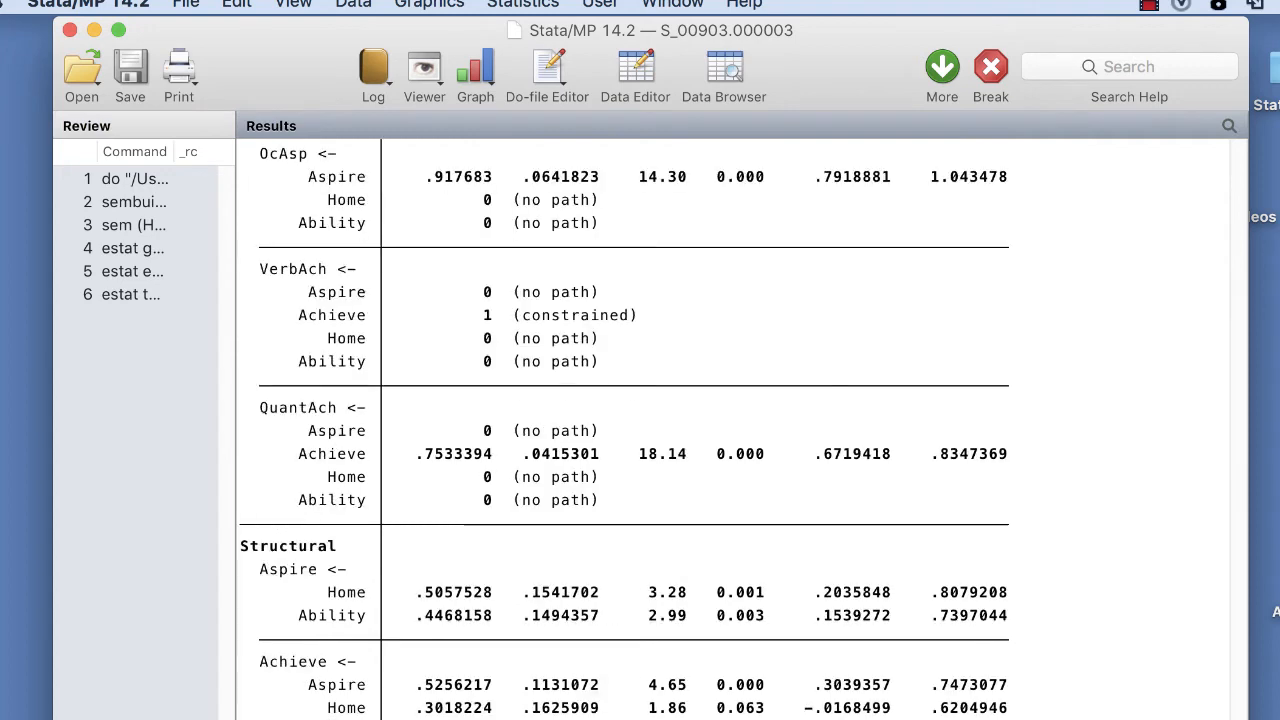
left_click_drag(814, 63, 844, 63)
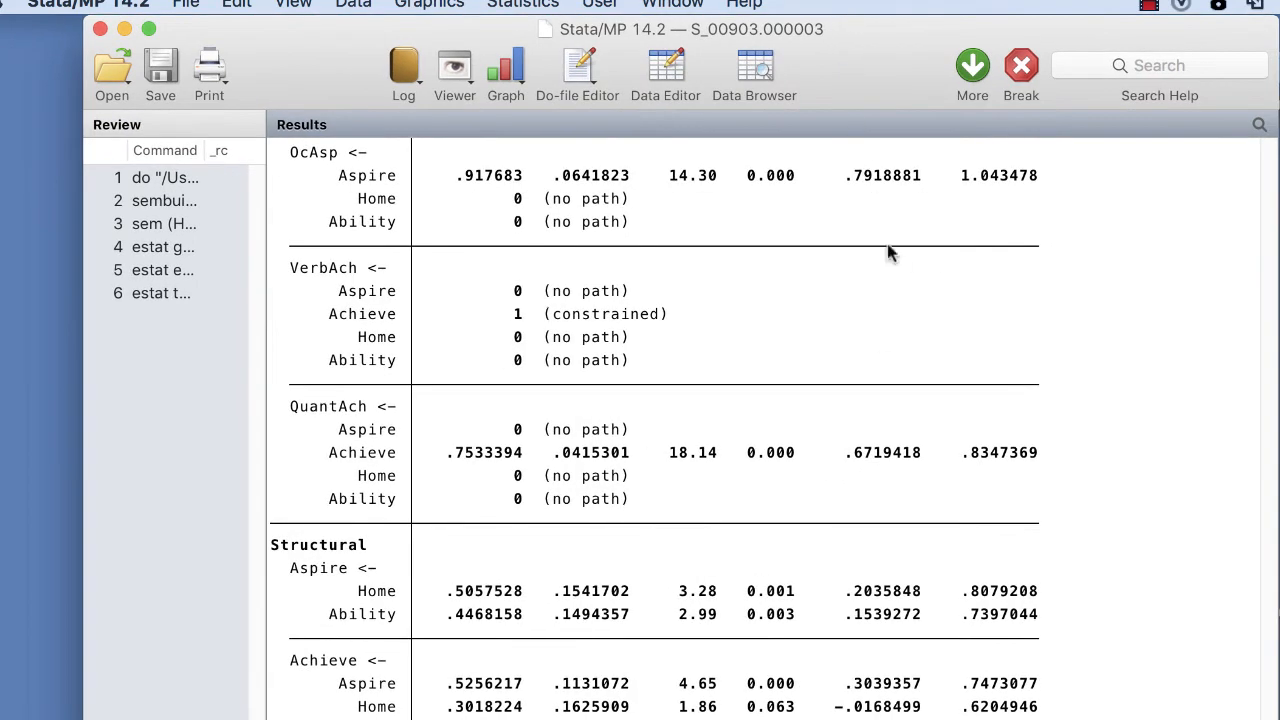
scroll(732, 430, "up", 5)
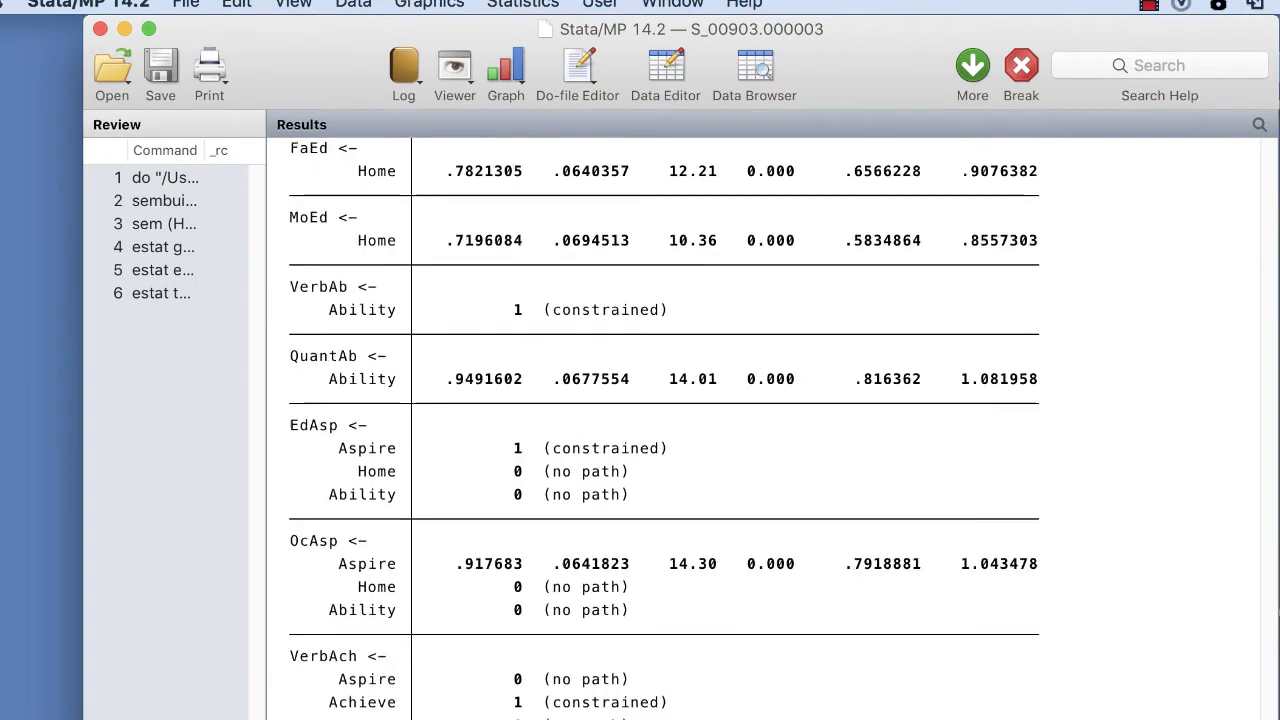
scroll(732, 430, "down", 4)
scroll(732, 430, "up", 10)
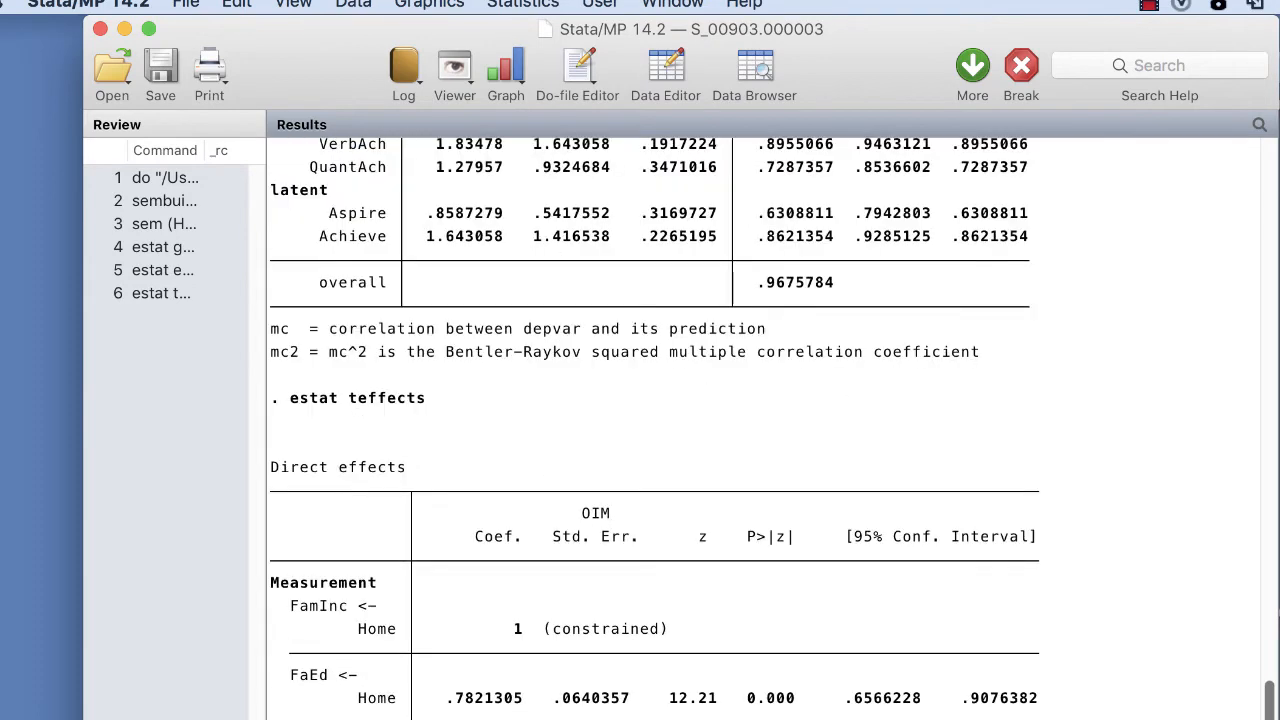
scroll(732, 430, "down", 8)
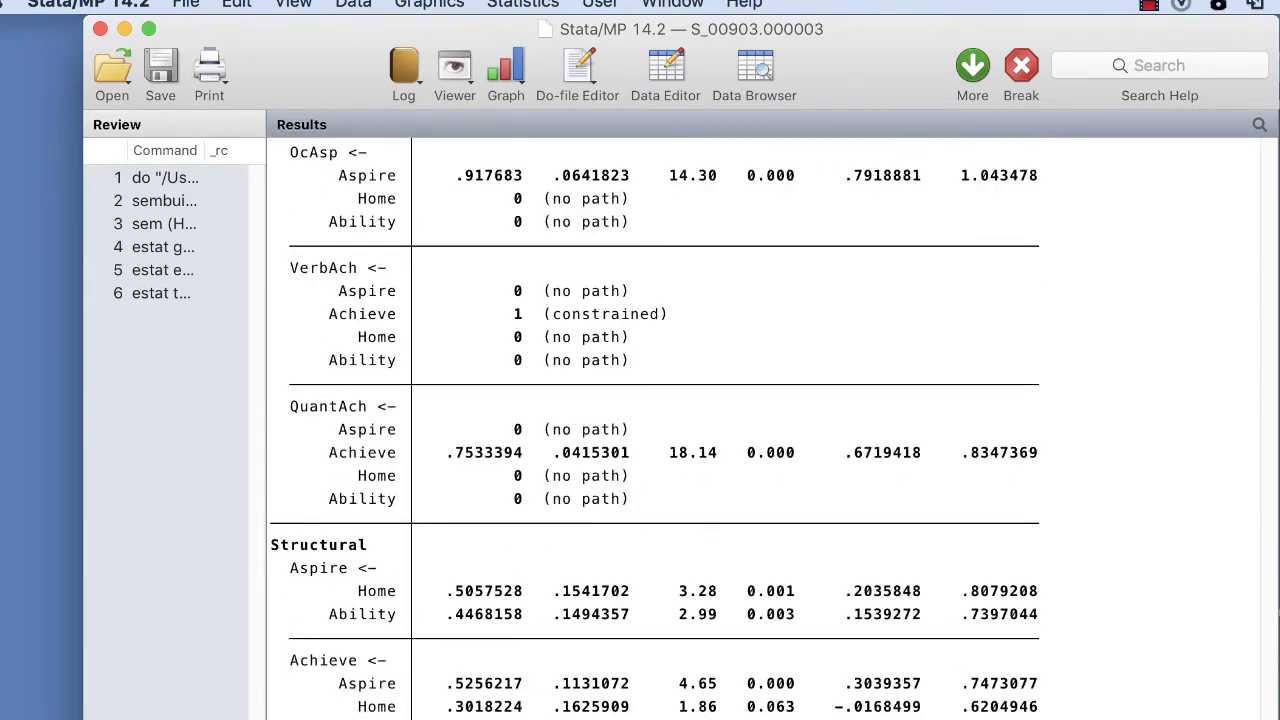
Examine the indirect and total effects tables, including the structural effects of Home and Ability on Achieve.
scroll(732, 430, "up", 8)
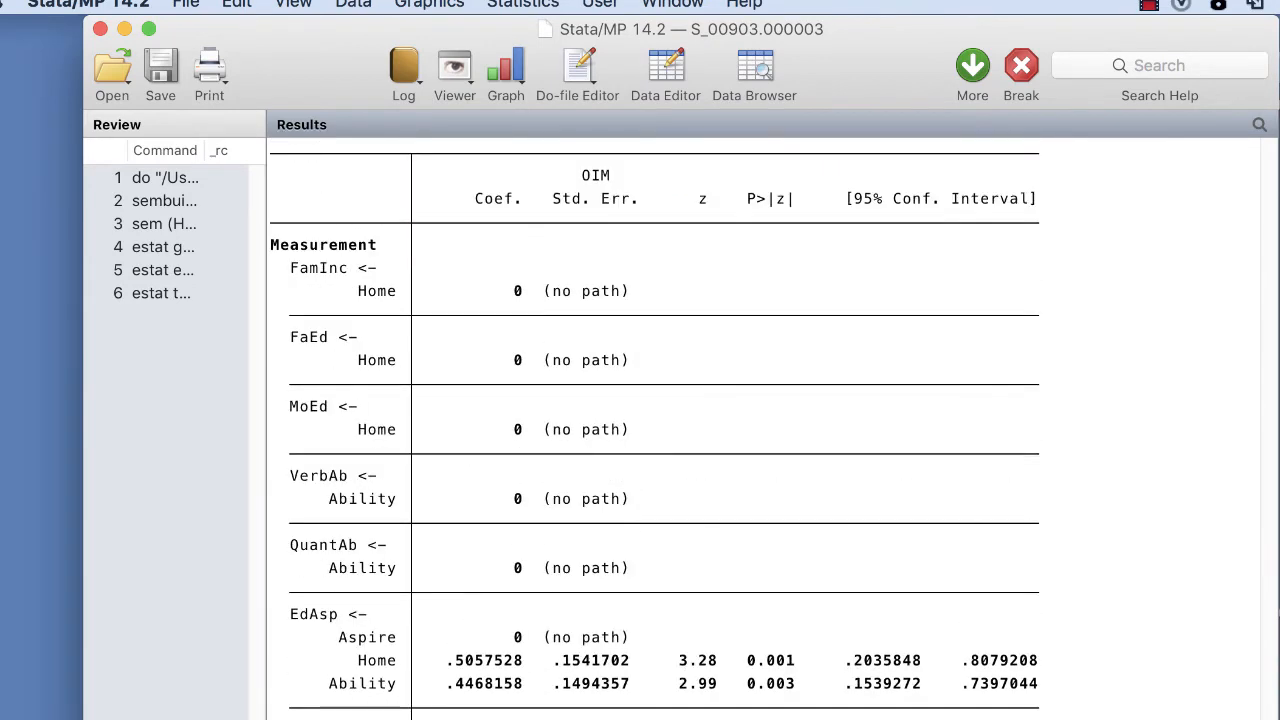
scroll(654, 430, "down", 8)
scroll(654, 430, "up", 8)
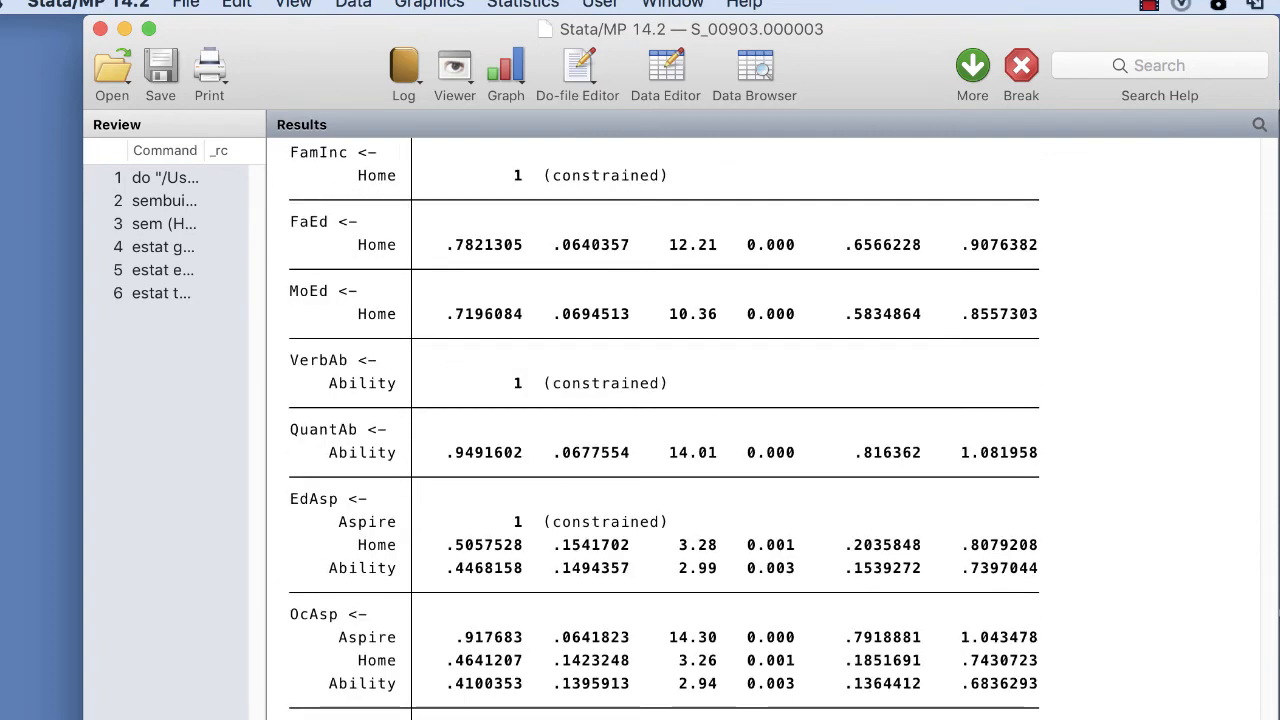
scroll(794, 394, "down", 8)
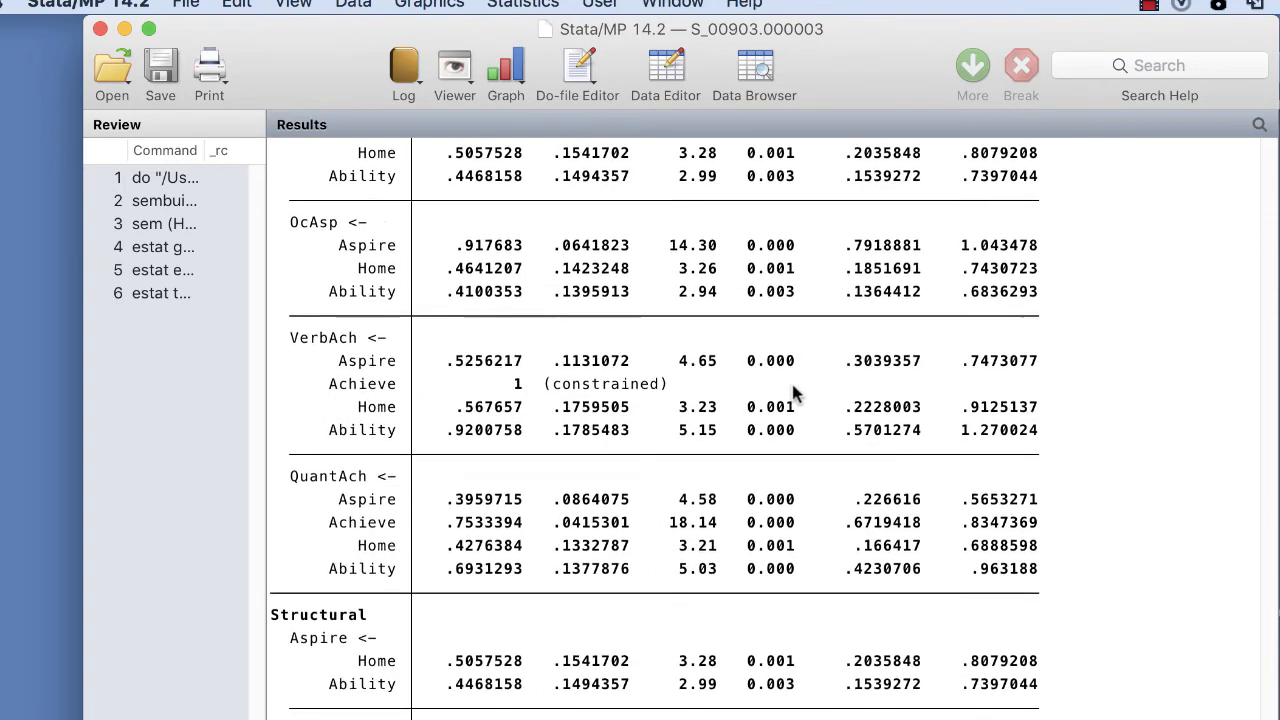
scroll(794, 394, "up", 8)
scroll(762, 424, "down", 8)
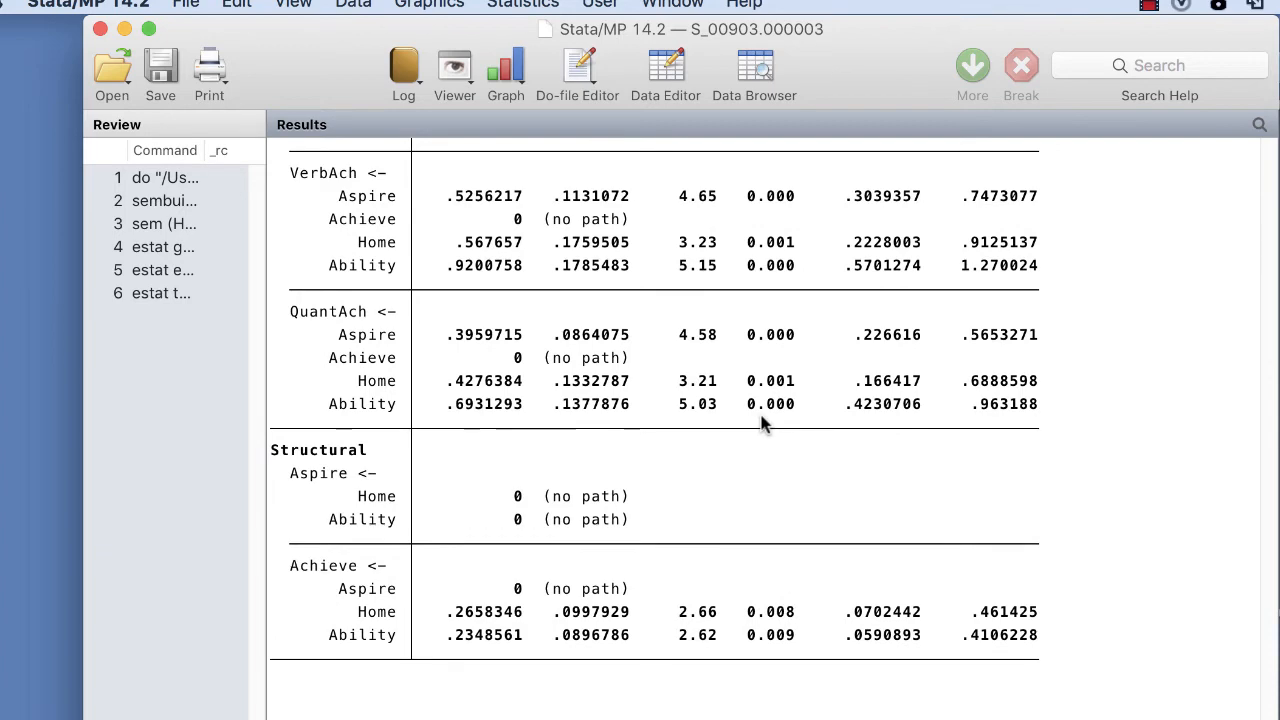
scroll(760, 430, "up", 8)
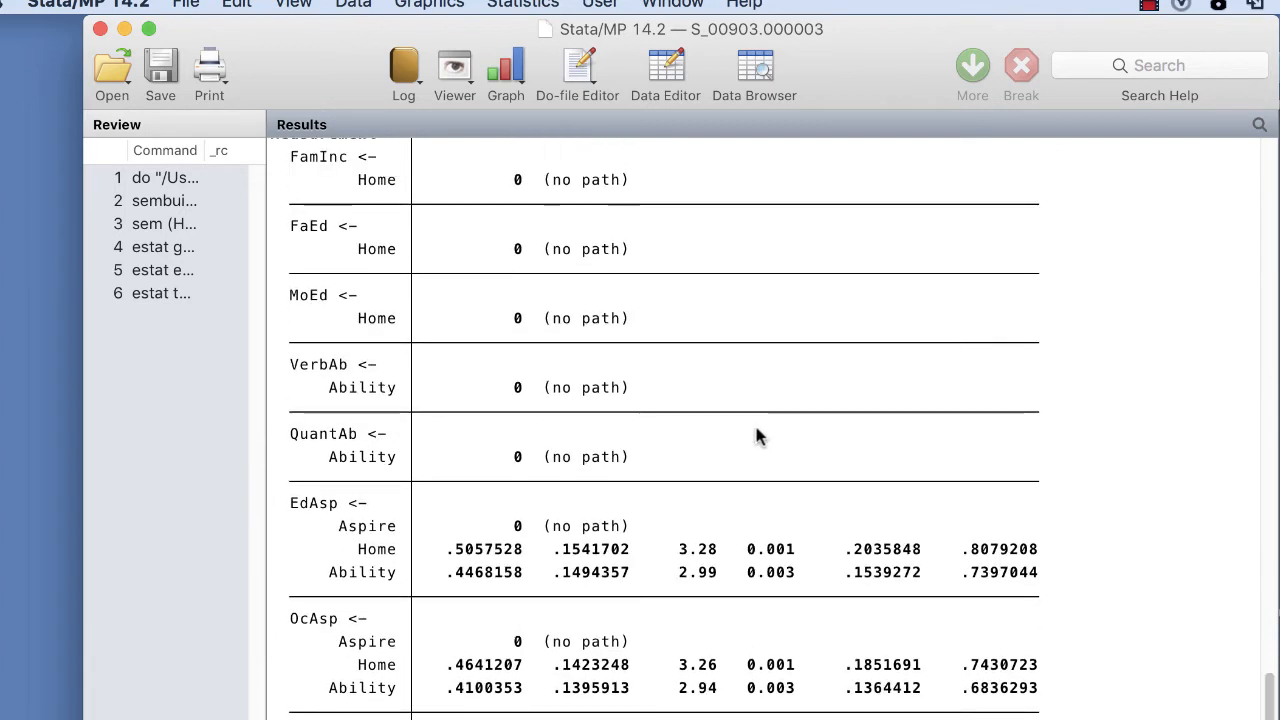
scroll(757, 436, "down", 8)
scroll(750, 436, "up", 5)
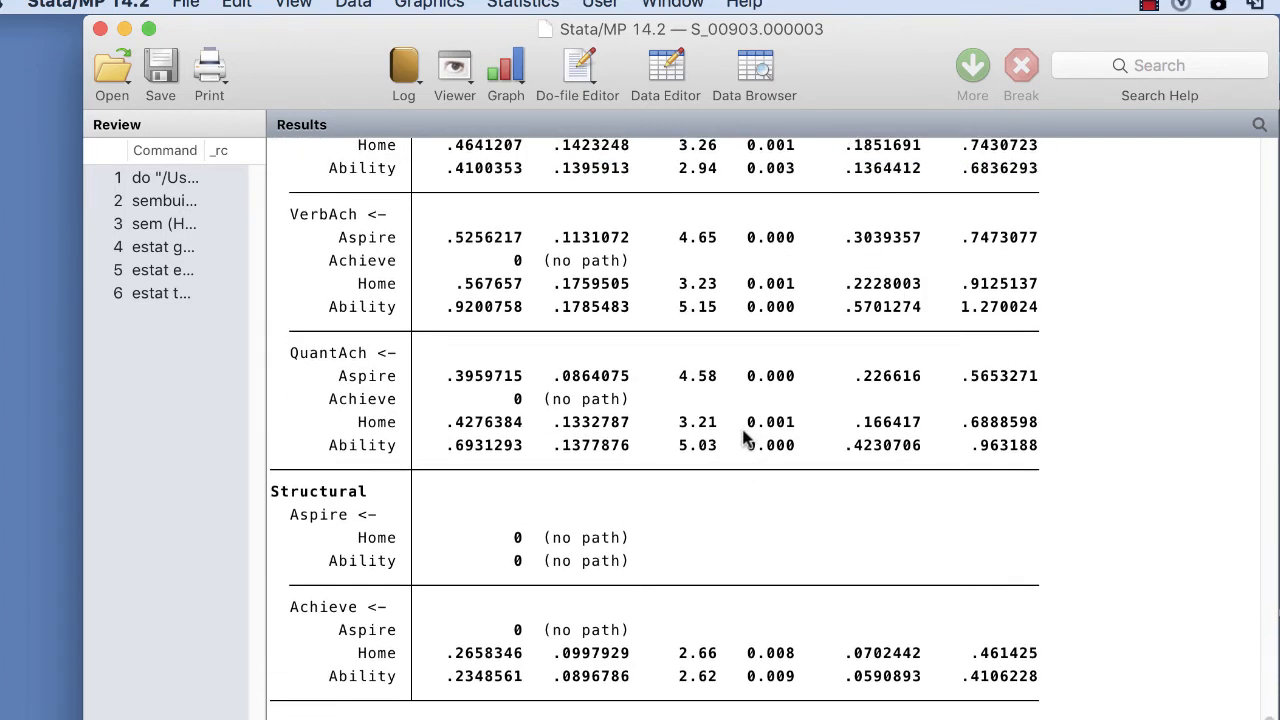
Compare the structural direct effects on Aspire and Achieve with the indirect effects table, down to its VerbAch and QuantAch paths.
scroll(746, 436, "up", 5)
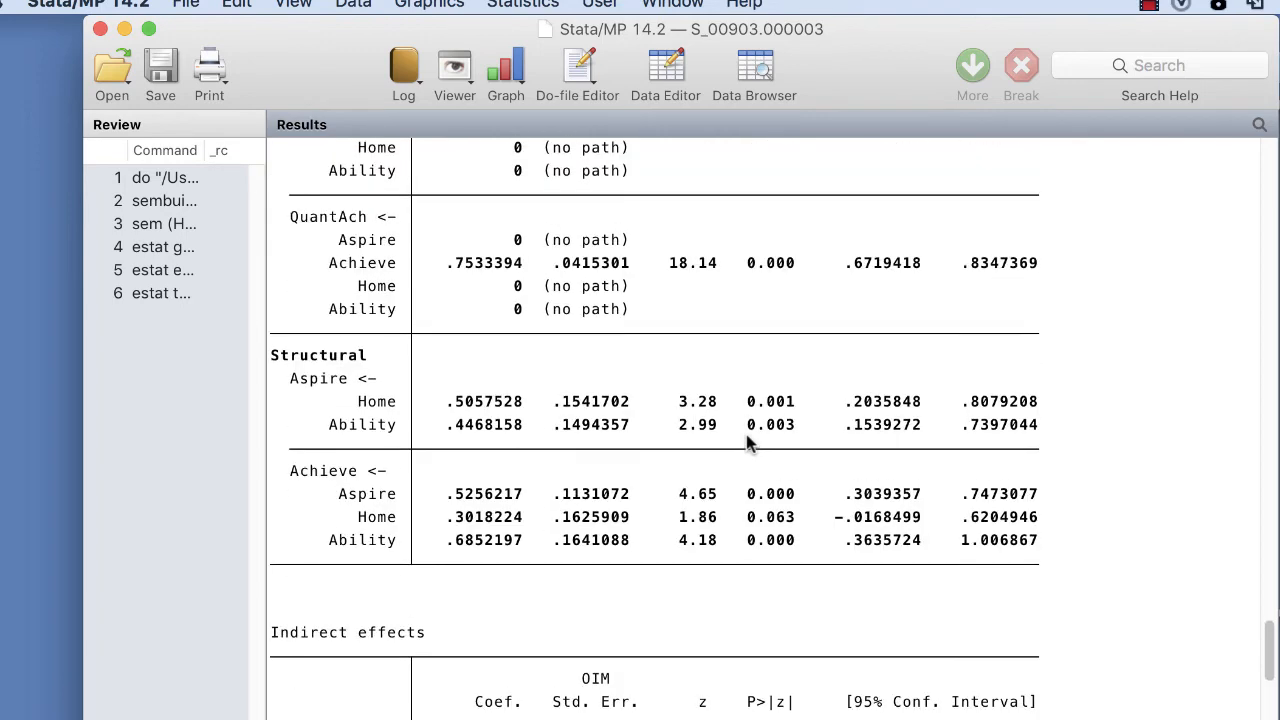
scroll(1250, 675, "down", 5)
scroll(1100, 665, "down", 3)
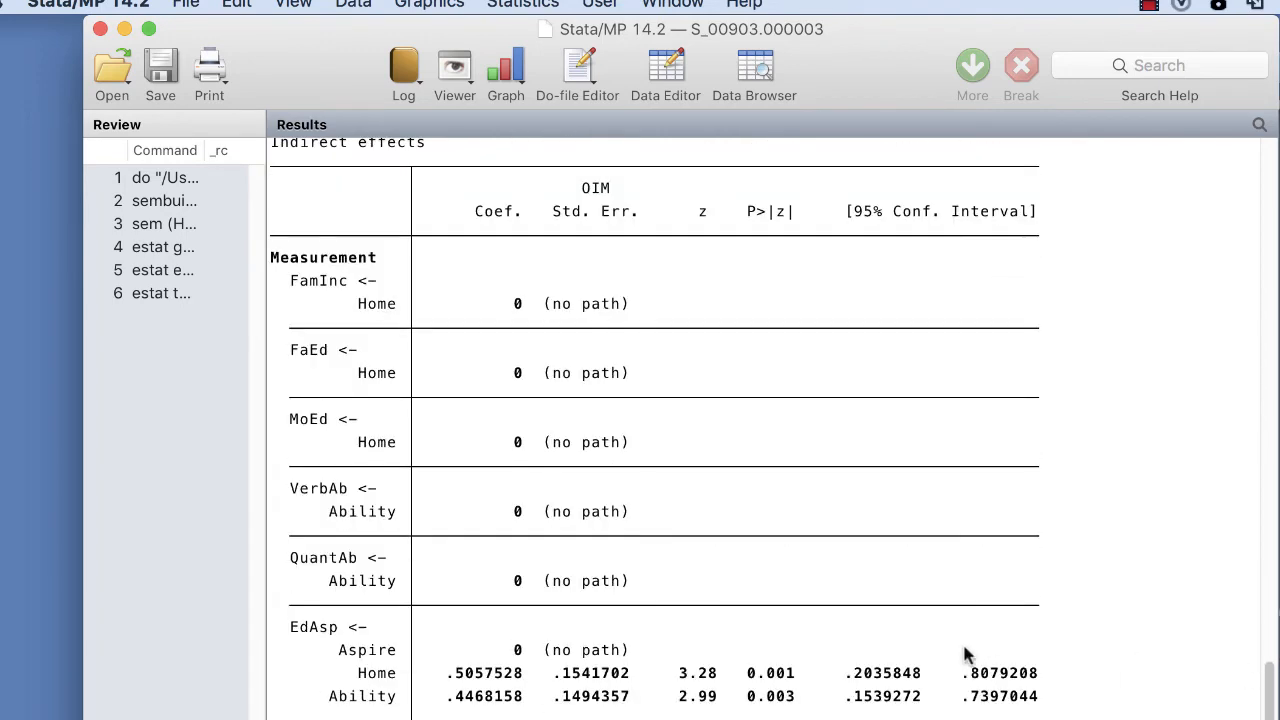
scroll(966, 654, "down", 8)
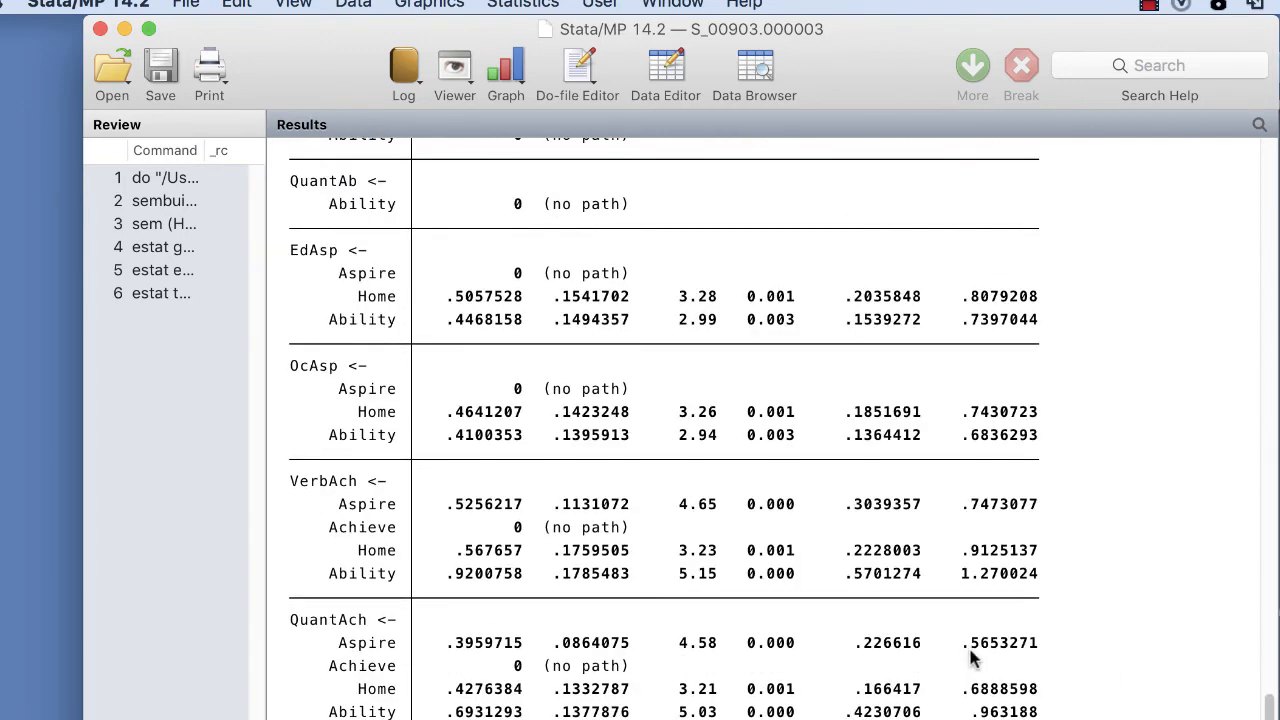
scroll(970, 655, "down", 5)
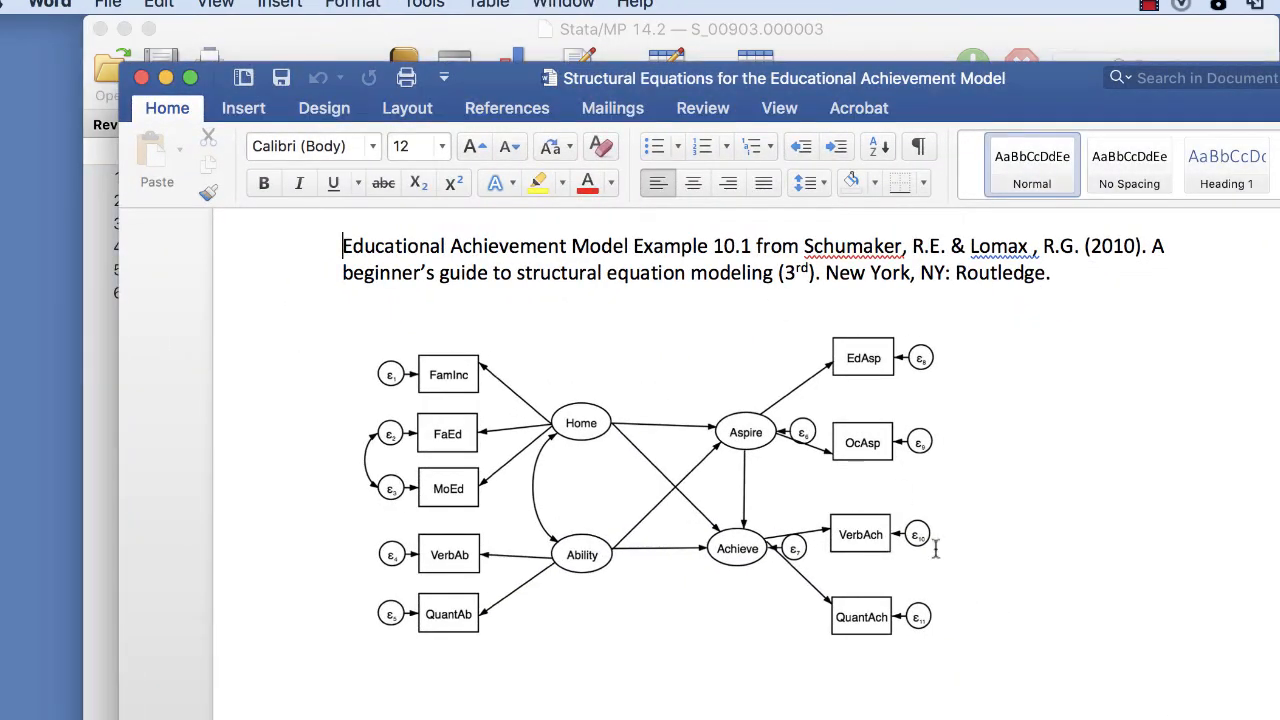
Show the indirect effects calculations for Home and Ability in the Word document beside the Stata coefficient tables.
scroll(943, 545, "down", 5)
scroll(947, 527, "down", 15)
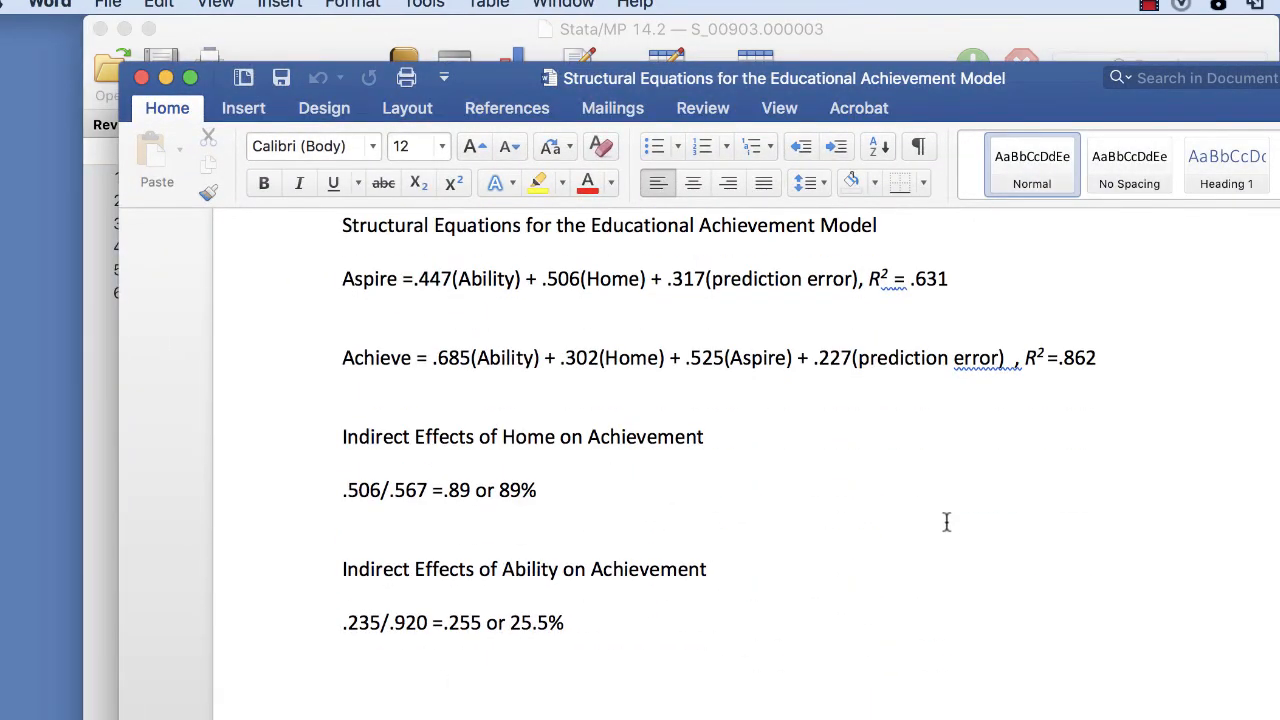
left_click_drag(520, 99, 1081, 156)
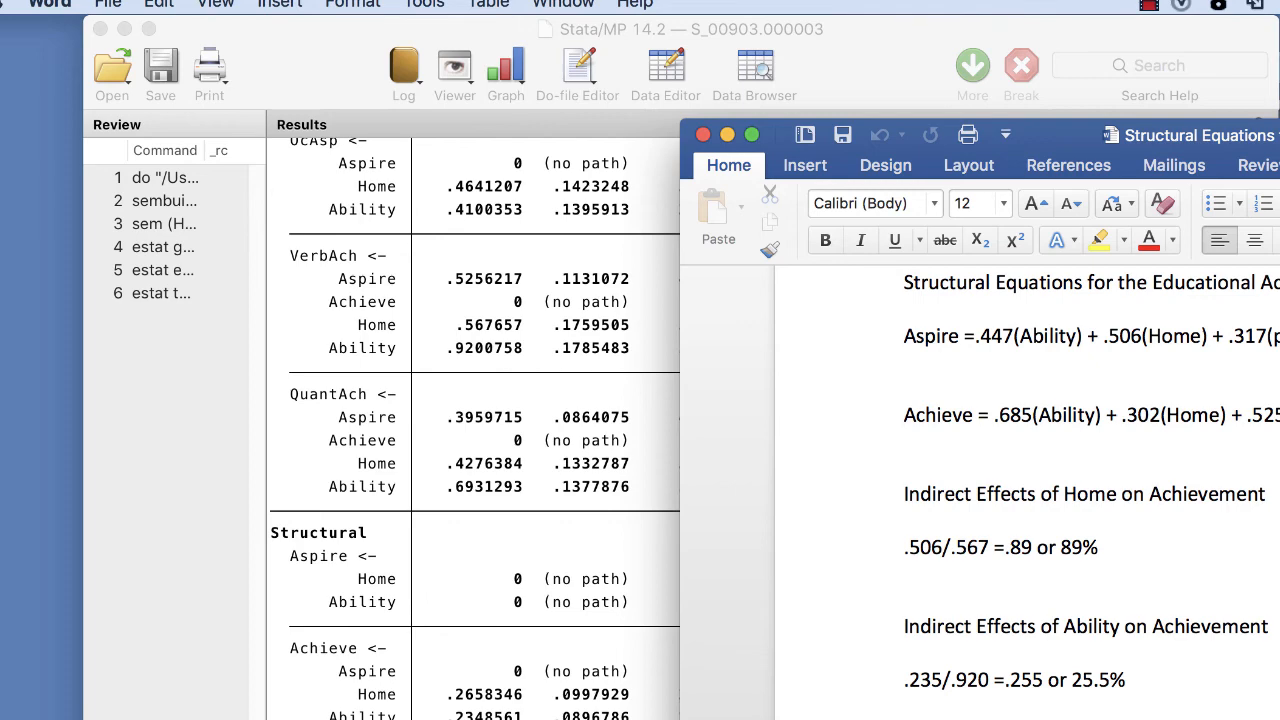
Move the Word document clear of the Stata results and examine the total effects table from the measurement paths to the structural paths.
left_click_drag(958, 125, 1269, 310)
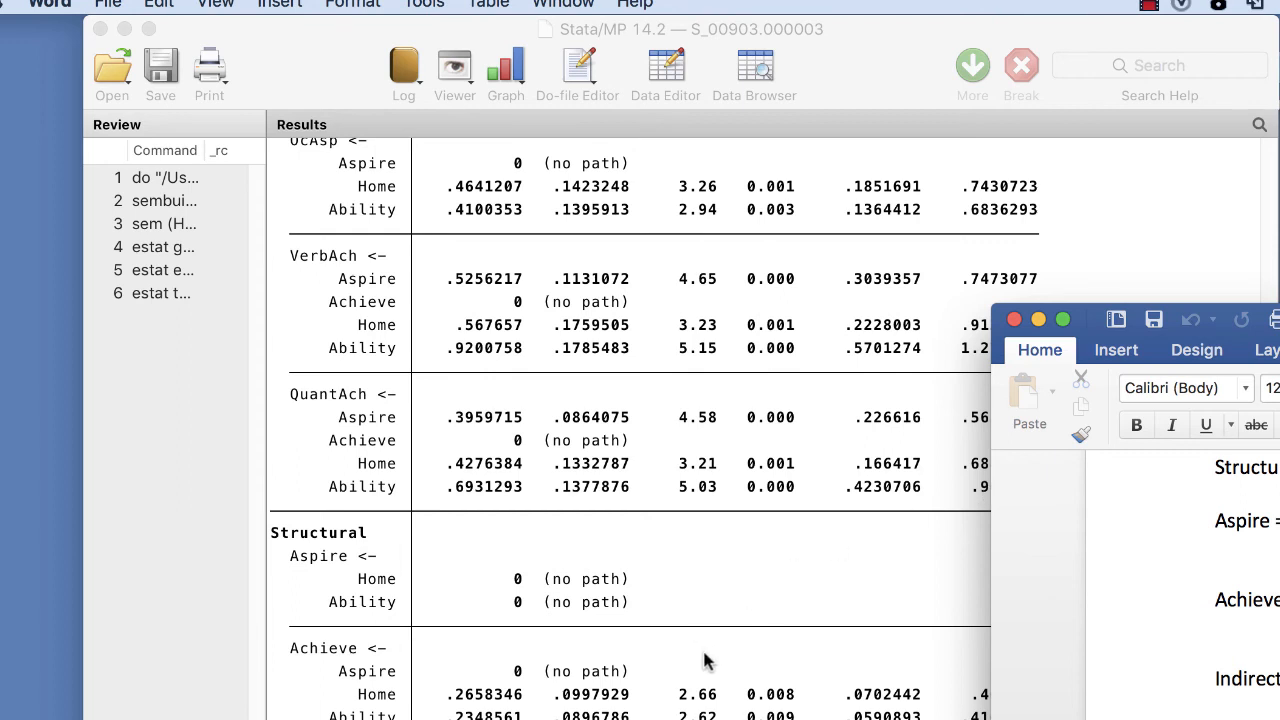
scroll(722, 651, "down", 8)
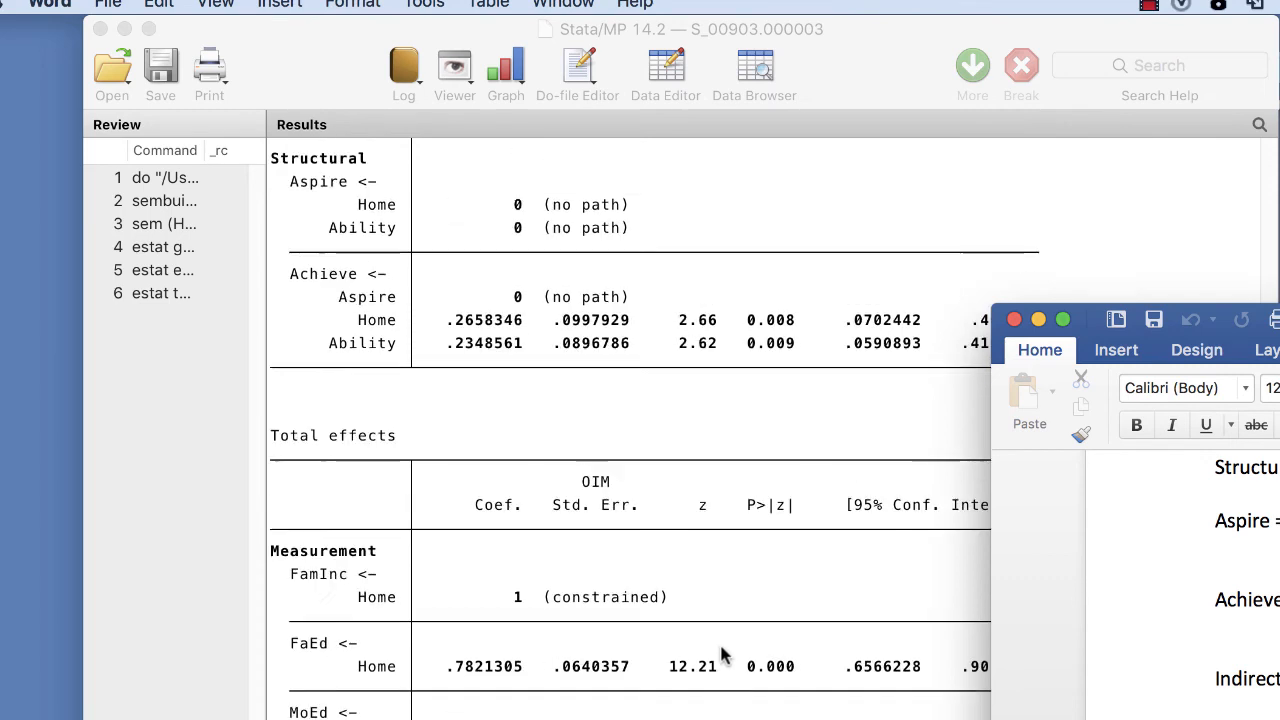
scroll(722, 651, "down", 15)
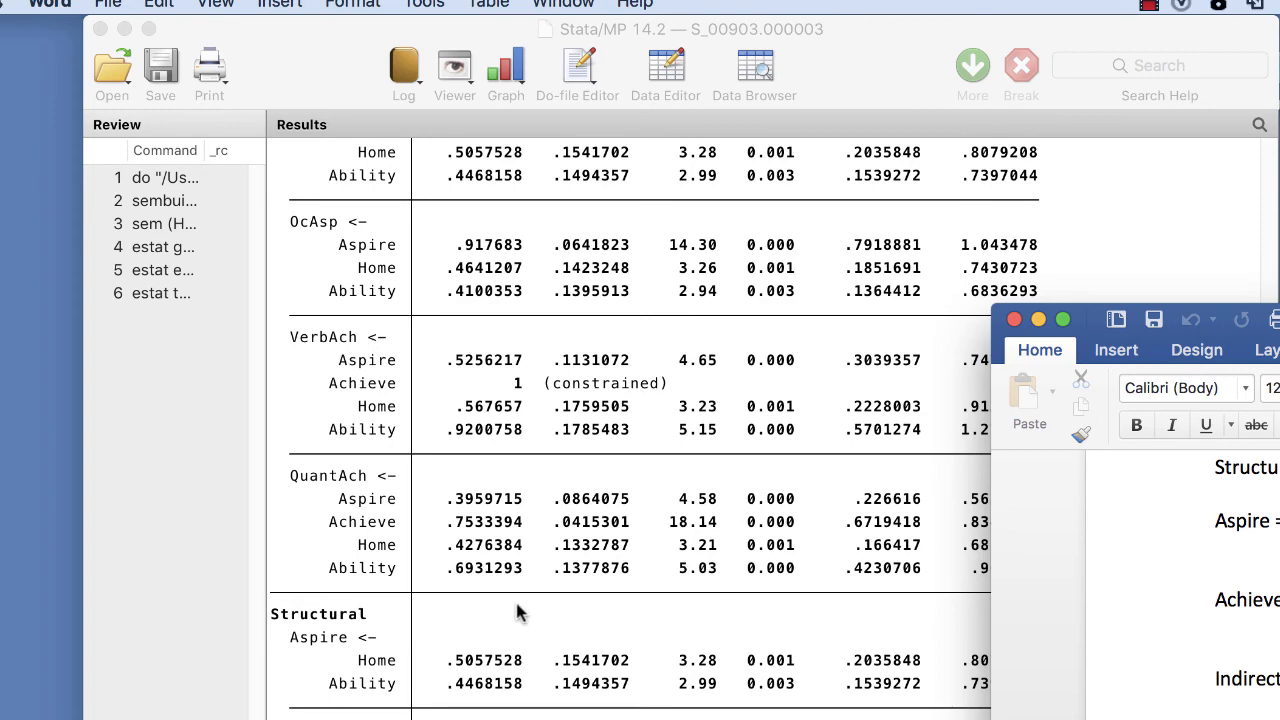
scroll(516, 611, "up", 1)
scroll(516, 611, "up", 20)
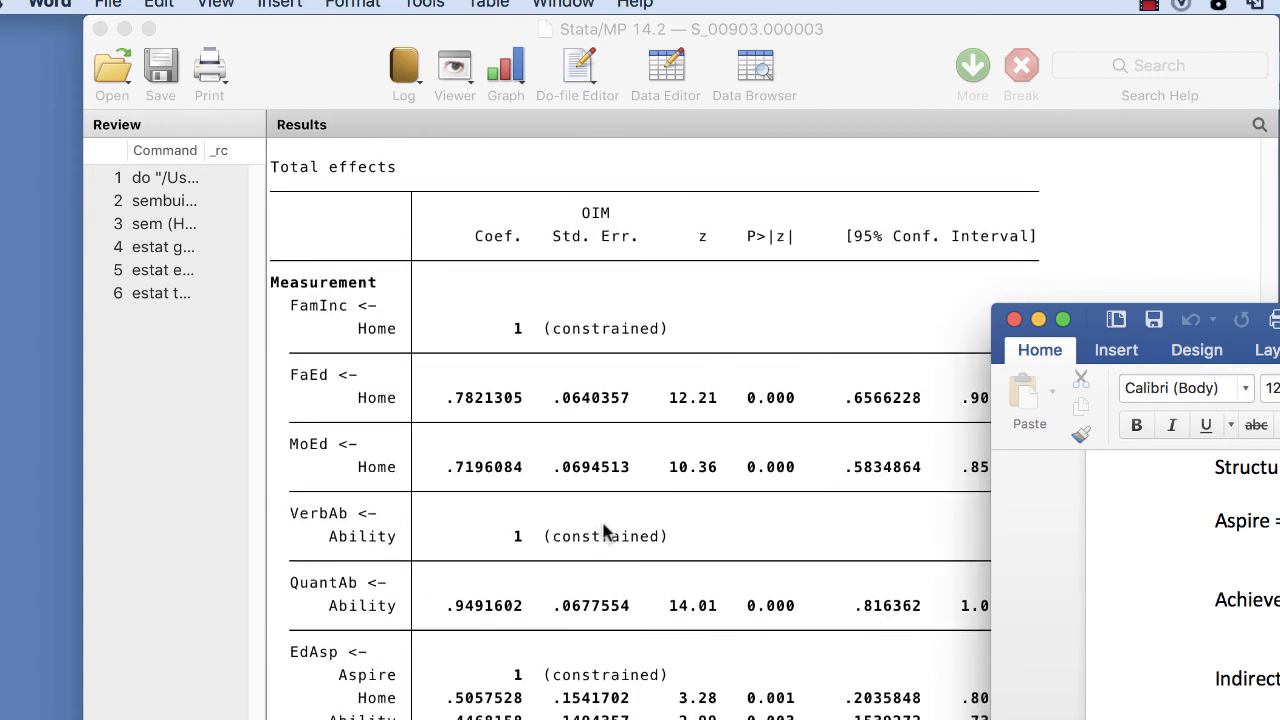
scroll(605, 533, "down", 10)
scroll(612, 538, "down", 1)
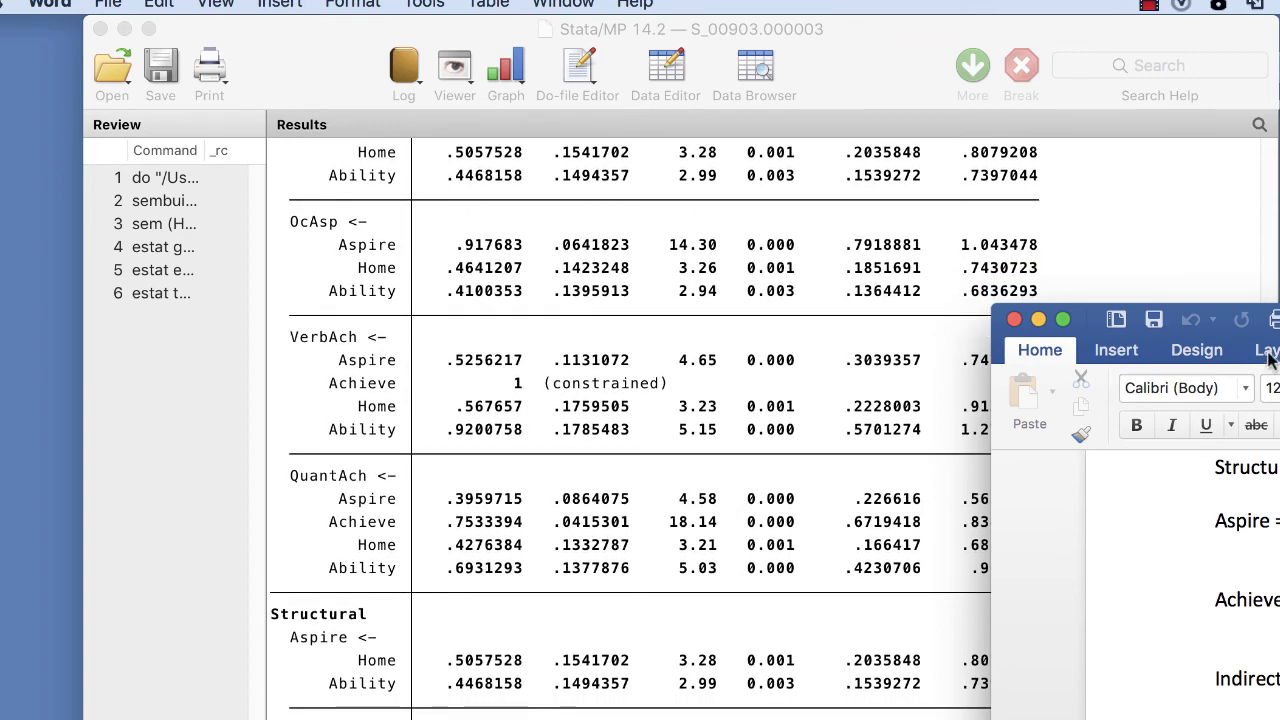
Bring the Word document back over the Stata results to review the indirect effects ratios of Home and Ability on Achievement.
left_click_drag(1265, 350, 831, 229)
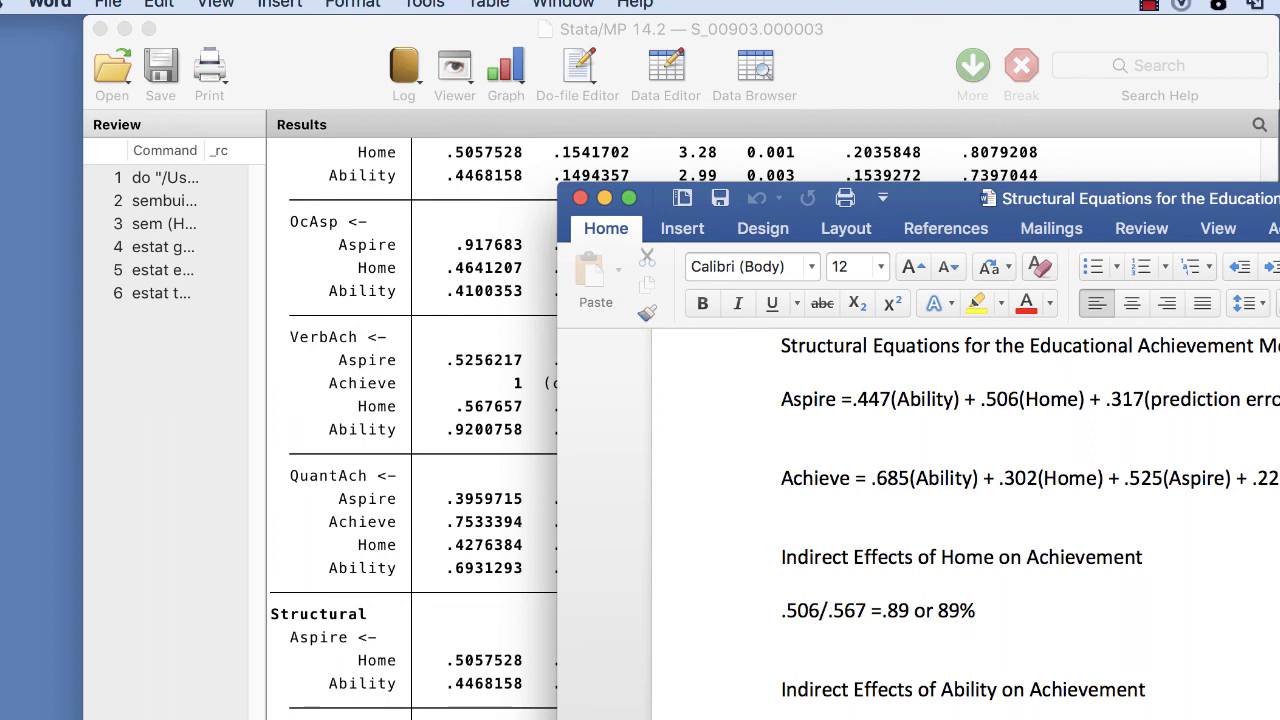
left_click(865, 612)
left_click_drag(1058, 207, 834, 146)
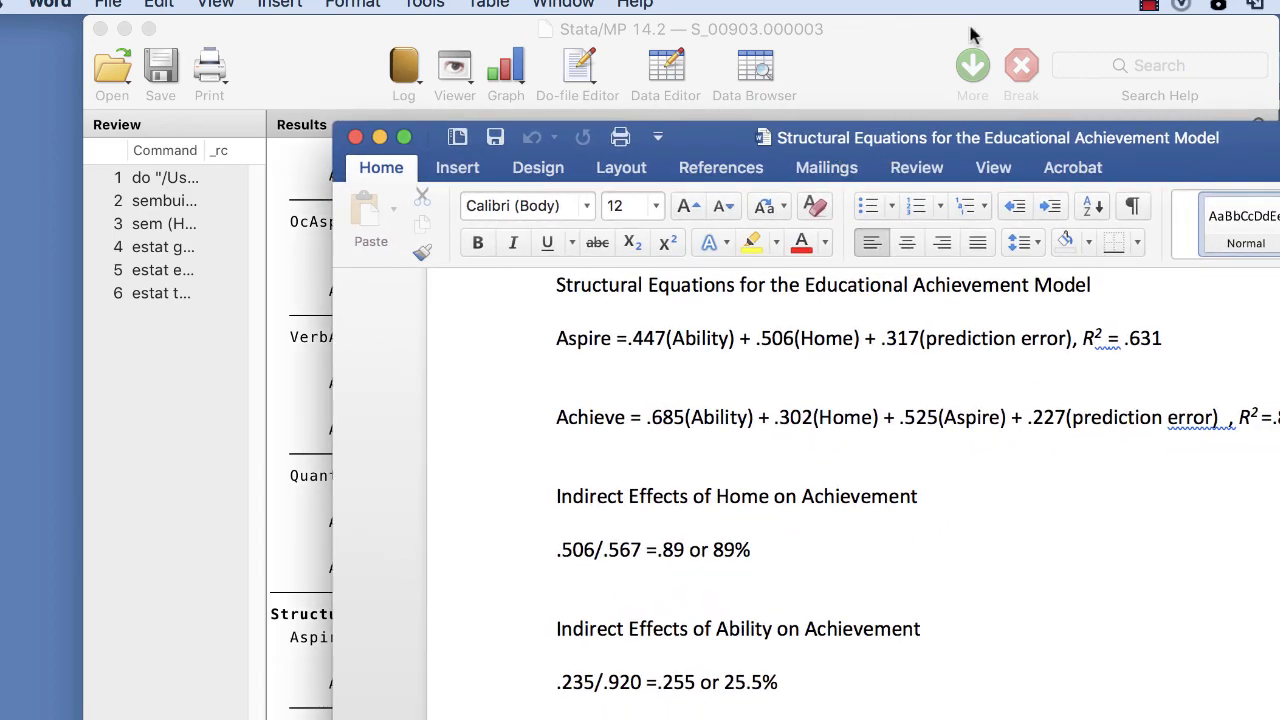